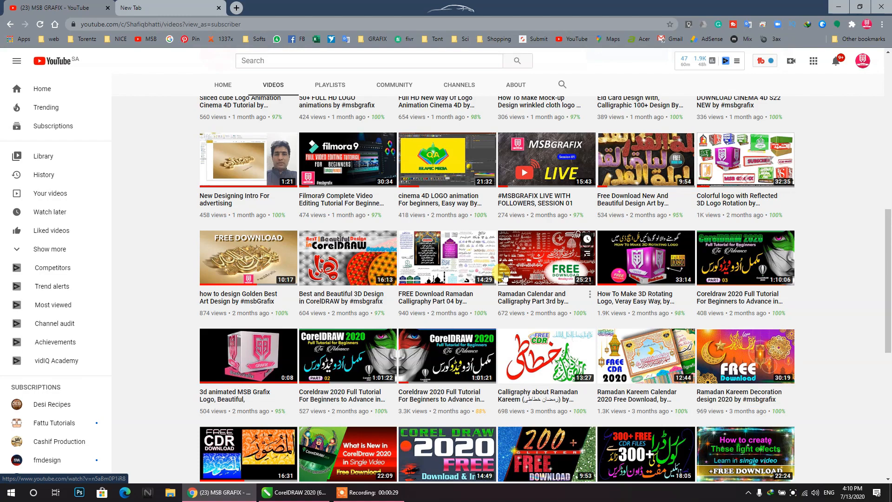
- Browse through the older uploads in the MSB GRAFIX channel's video list
scroll(504, 276, down, 8)
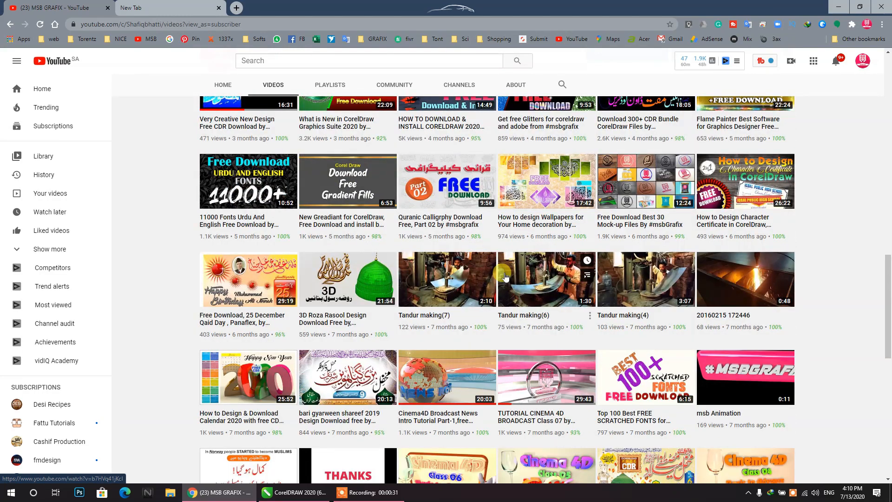
scroll(505, 276, down, 10)
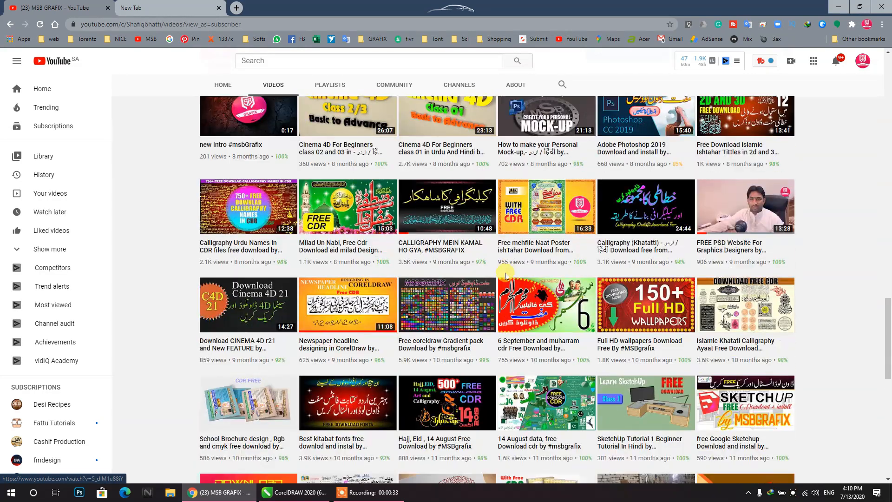
scroll(505, 275, down, 8)
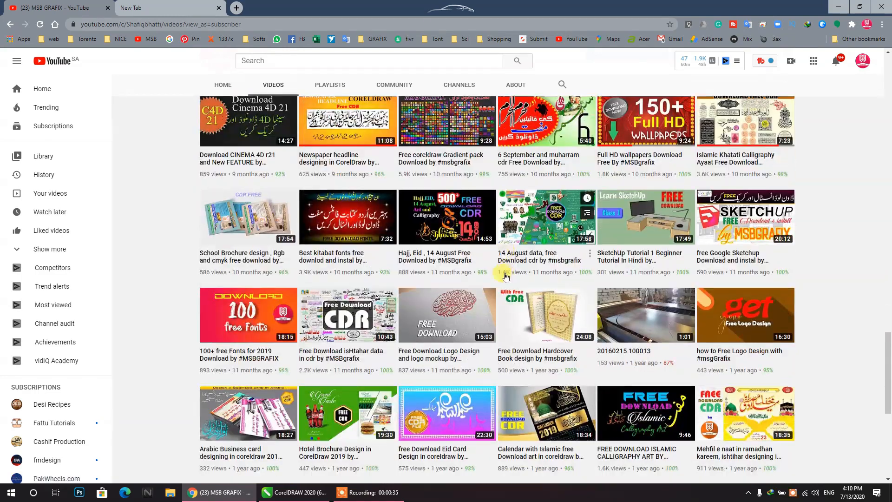
scroll(505, 276, down, 2)
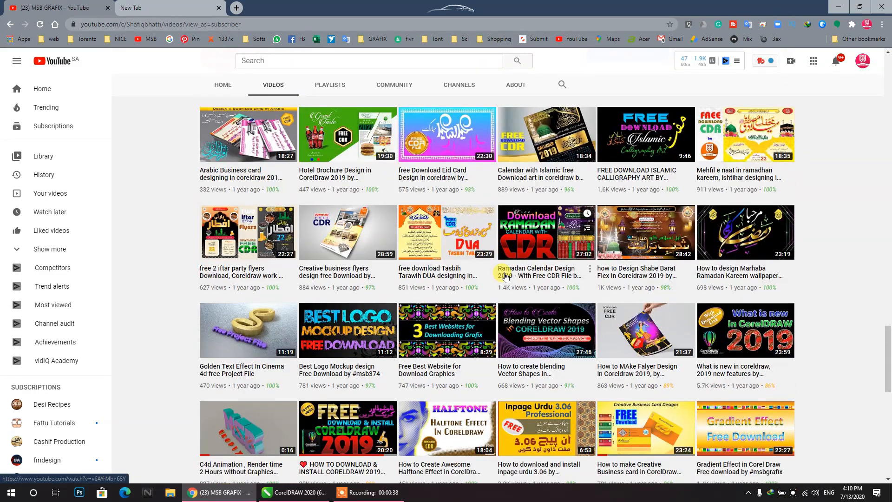
scroll(506, 276, up, 2)
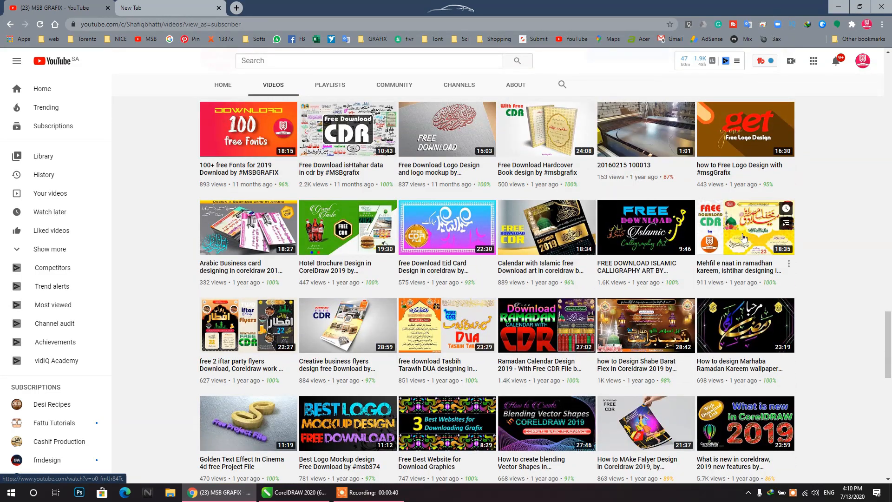
scroll(743, 238, down, 2)
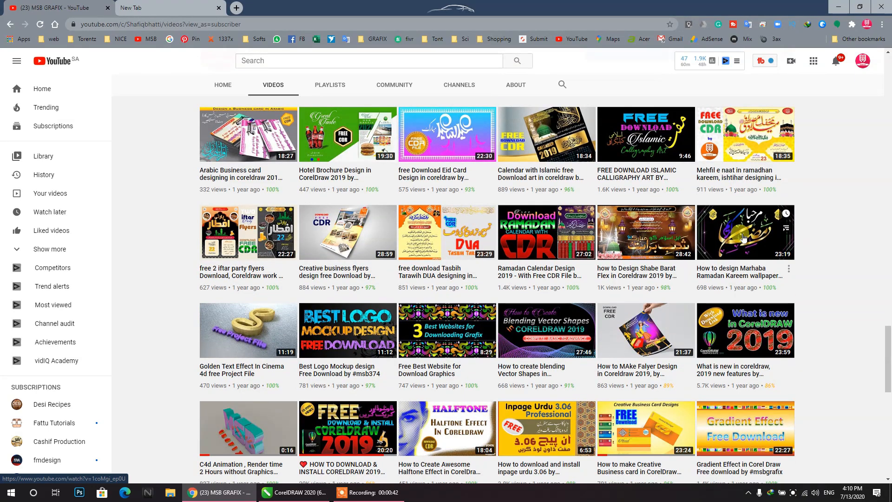
scroll(743, 237, down, 4)
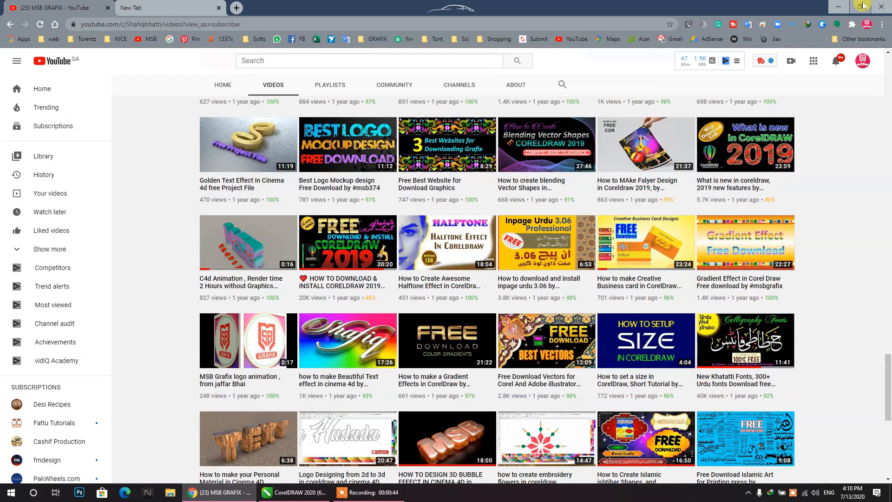
- Switch to CorelDRAW and move the multicoloured lantern design, the purple calligraphy and the small orange design to the area below the page
click(838, 8)
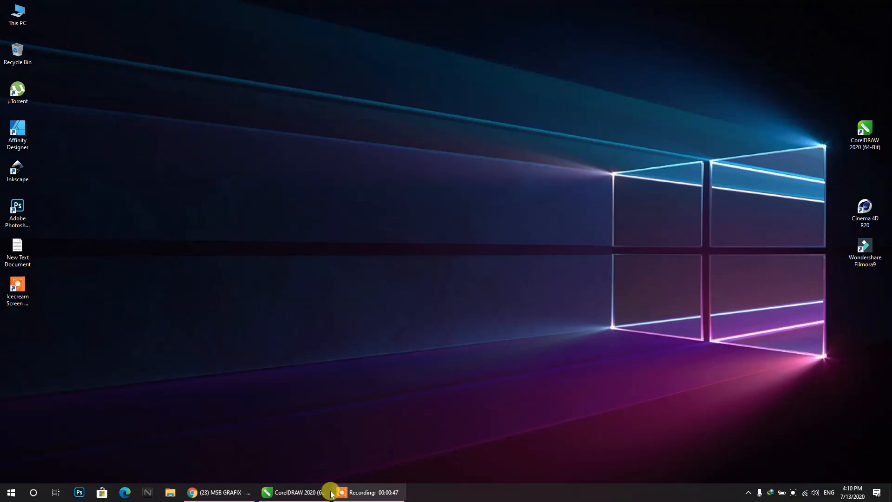
click(267, 491)
drag(488, 204, 243, 262)
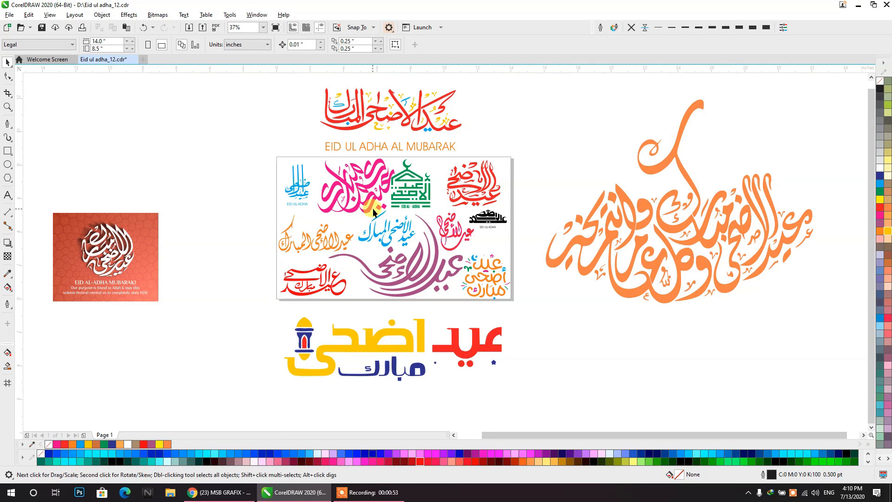
drag(467, 338, 706, 350)
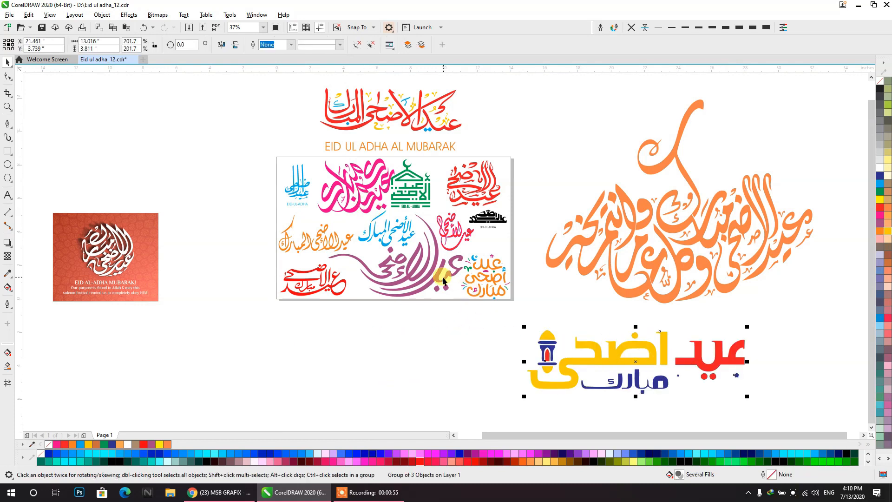
drag(444, 280, 503, 375)
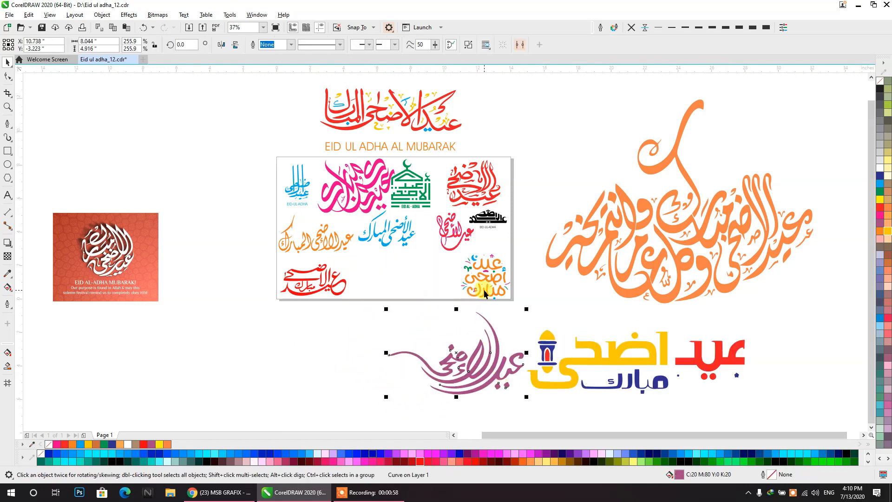
drag(484, 293, 325, 381)
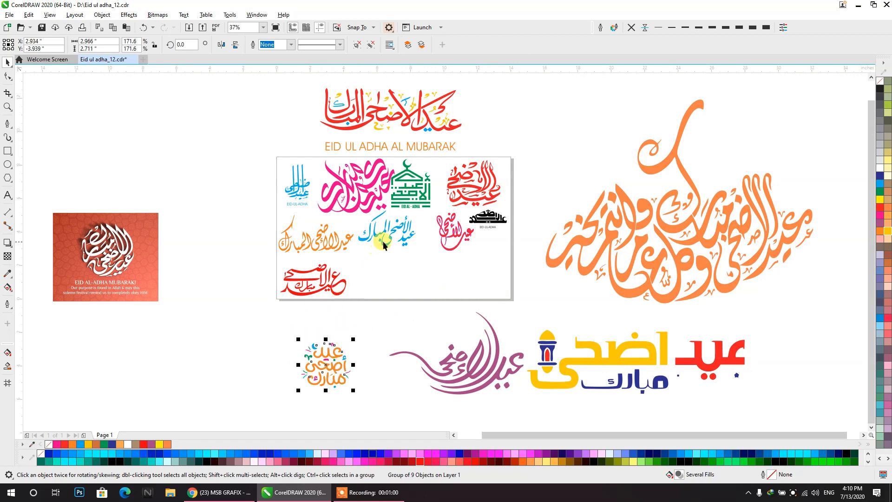
- Move the blue calligraphy, the black, red and green designs, and the small crimson calligraphy off the page, around the large orange calligraphy
drag(383, 245, 787, 349)
drag(490, 224, 582, 113)
drag(479, 190, 769, 132)
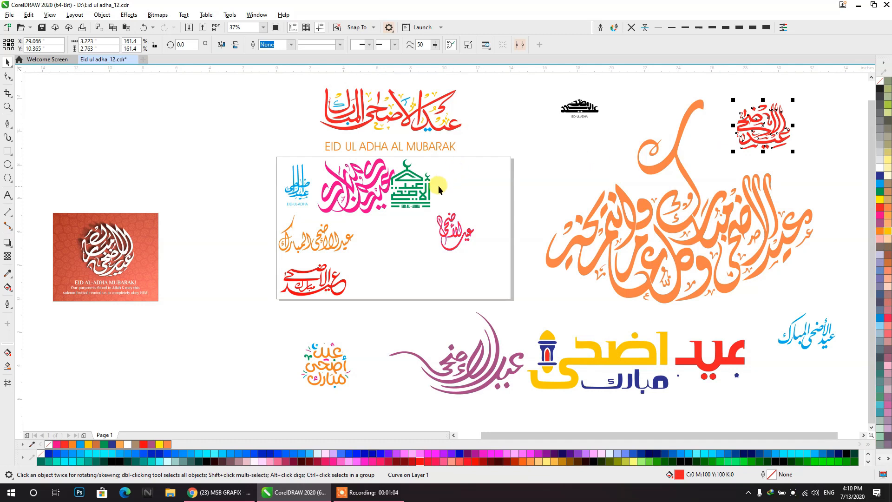
drag(431, 193, 576, 165)
drag(473, 233, 570, 319)
- Examine the outline and curve quality of the small crimson calligraphy up close and deselect it
scroll(570, 319, up, 5)
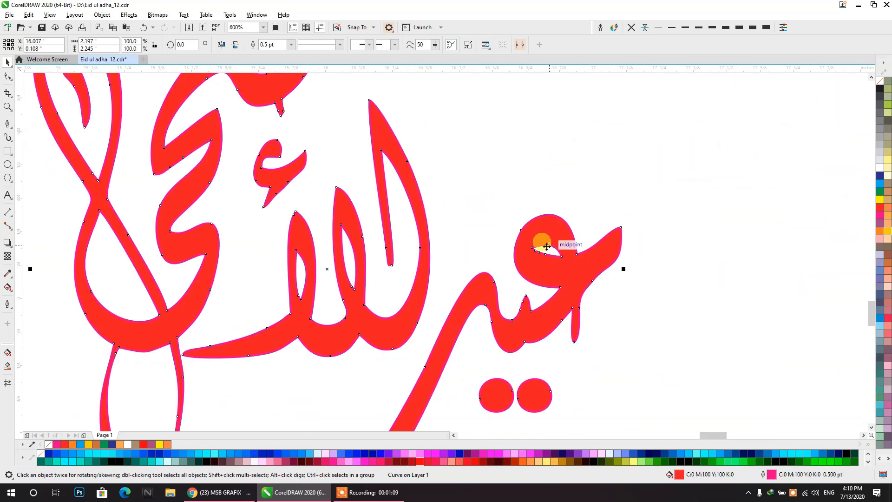
scroll(547, 247, down, 3)
scroll(547, 248, up, 5)
click(547, 248)
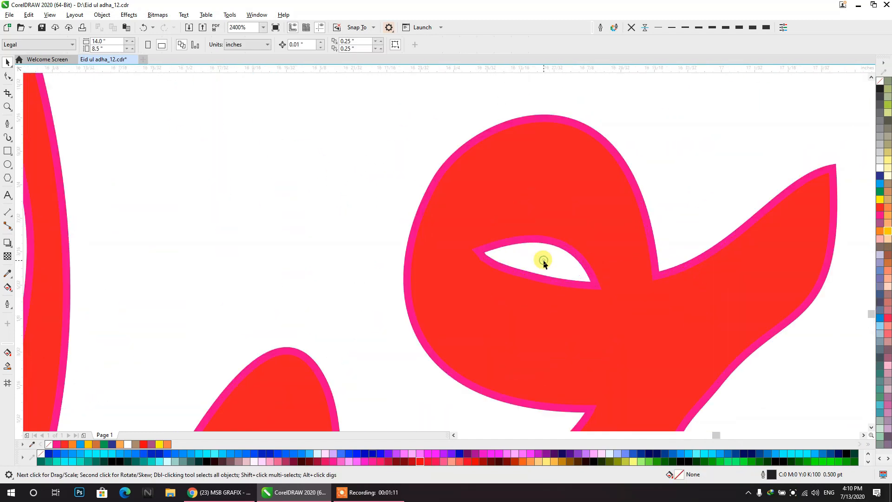
scroll(544, 251, down, 3)
scroll(543, 259, down, 10)
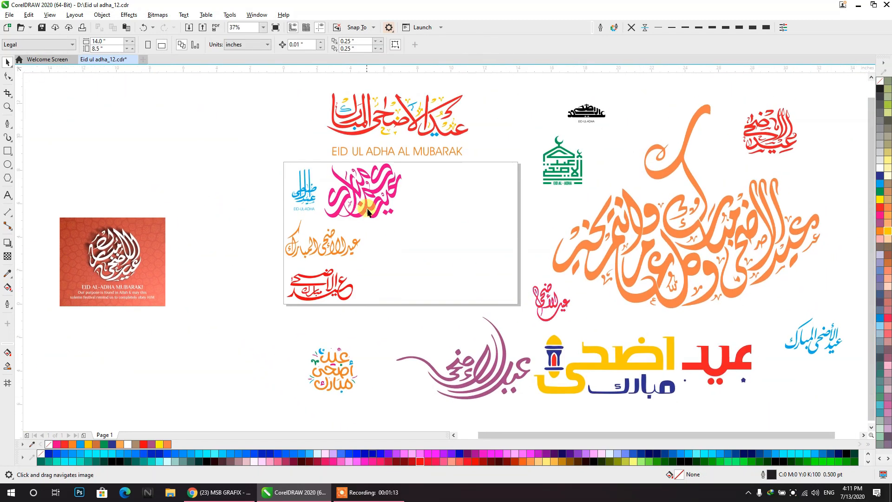
- Move the magenta calligraphy toward the middle of the page and shift the red Eid Al-Adha Mubarak bitmap closer to the page
drag(368, 212, 449, 221)
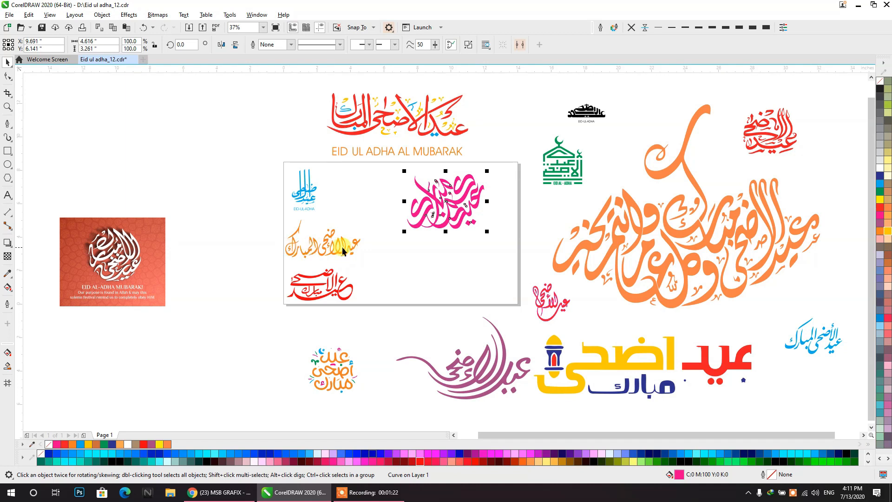
drag(313, 243, 361, 235)
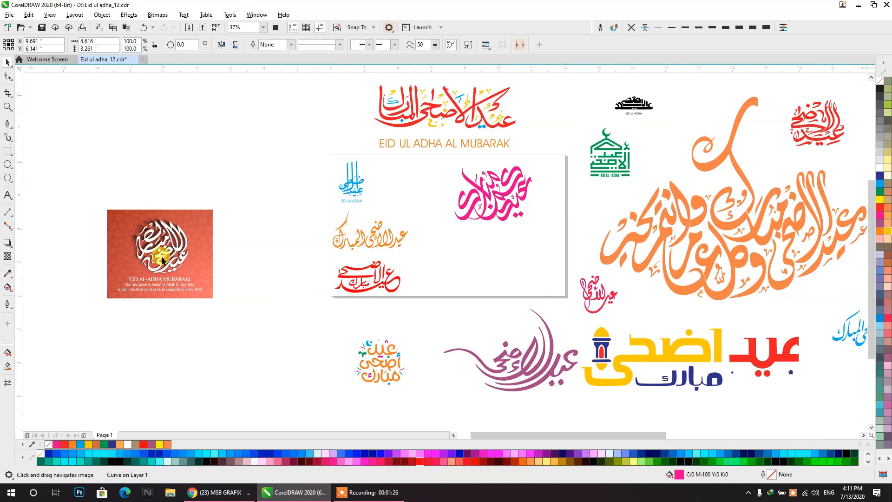
scroll(162, 255, up, 5)
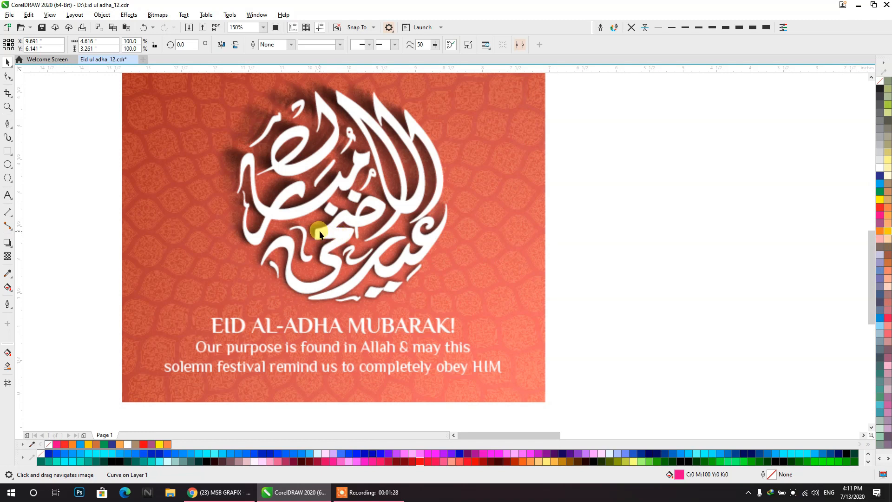
scroll(322, 231, down, 1)
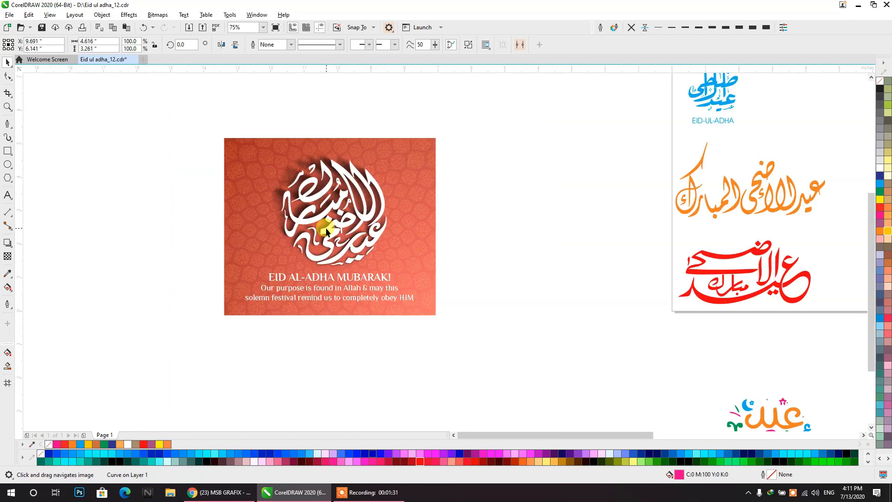
drag(326, 228, 261, 238)
click(262, 237)
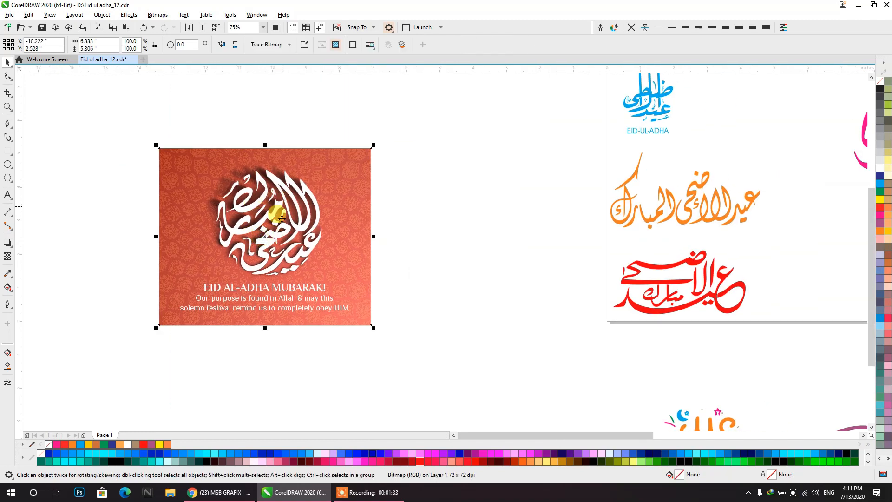
mouse_move(287, 205)
mouse_down()
mouse_move(458, 185)
mouse_move(431, 207)
mouse_up()
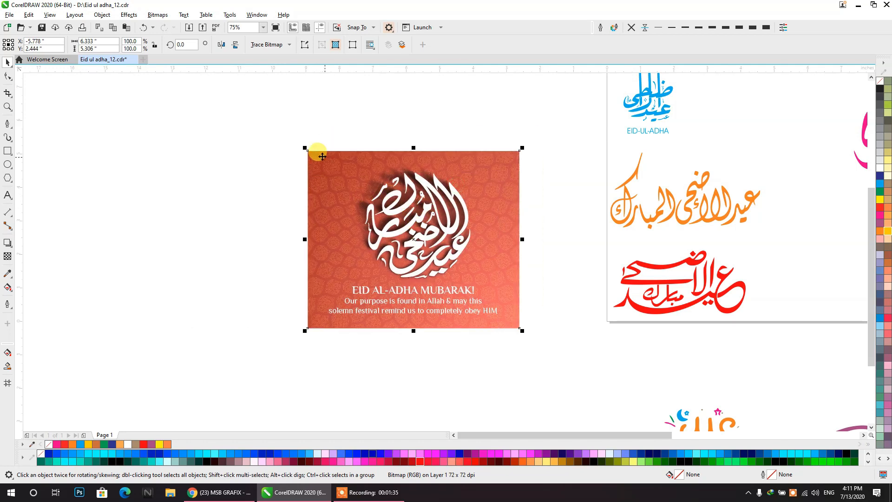
- Trace the red Eid Al-Adha bitmap as an Outline Trace of type Logo with Detail raised to 91
click(266, 45)
mouse_move(284, 77)
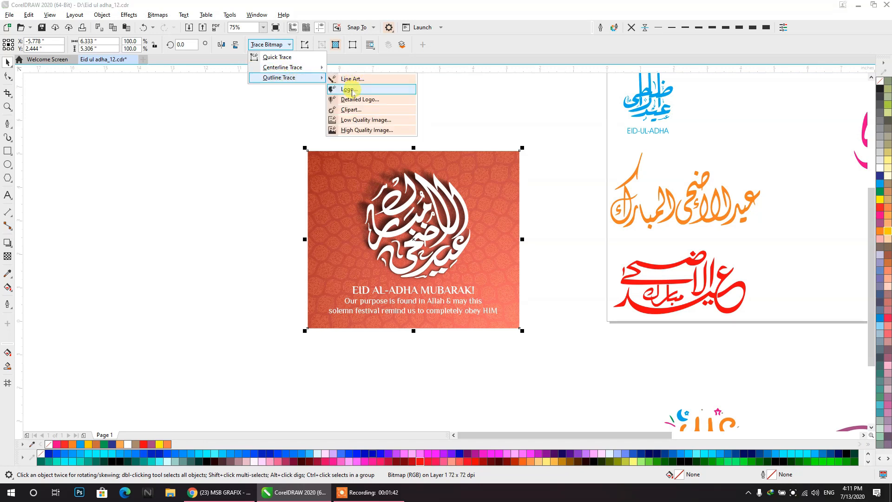
click(350, 89)
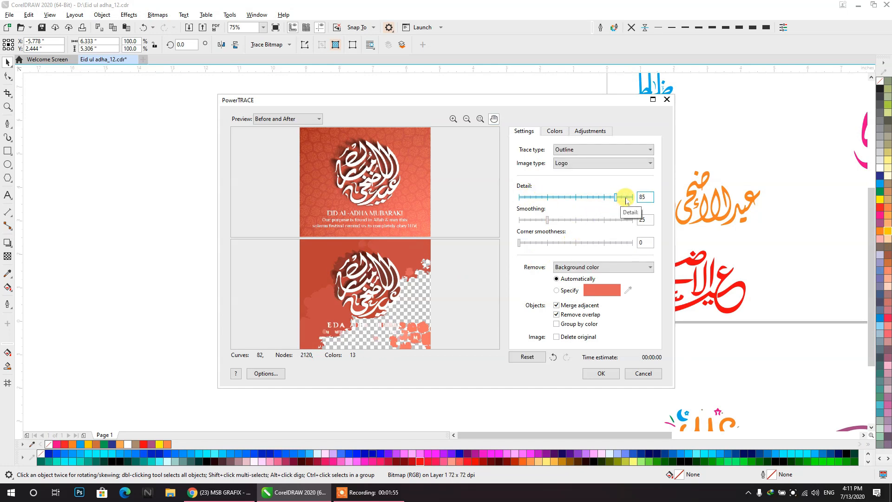
drag(618, 200, 623, 197)
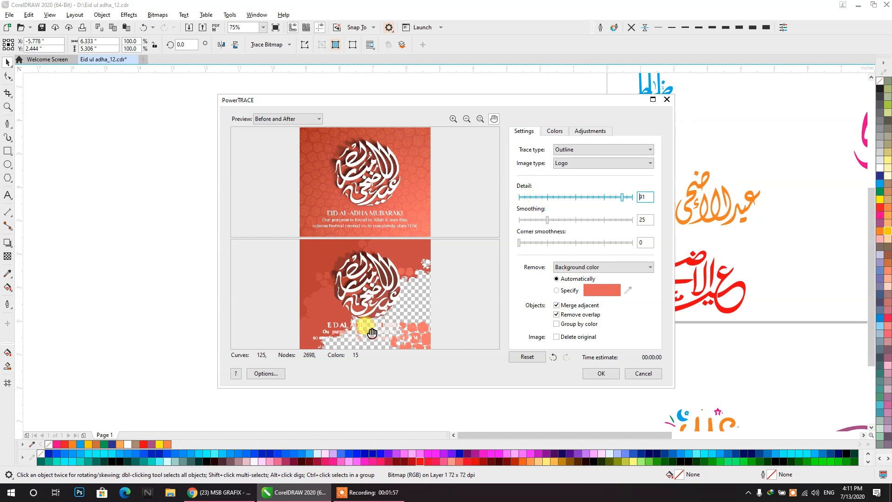
click(601, 374)
- Move the original bitmap away from its traced copy and ungroup the trace into separate curves
drag(498, 235, 169, 235)
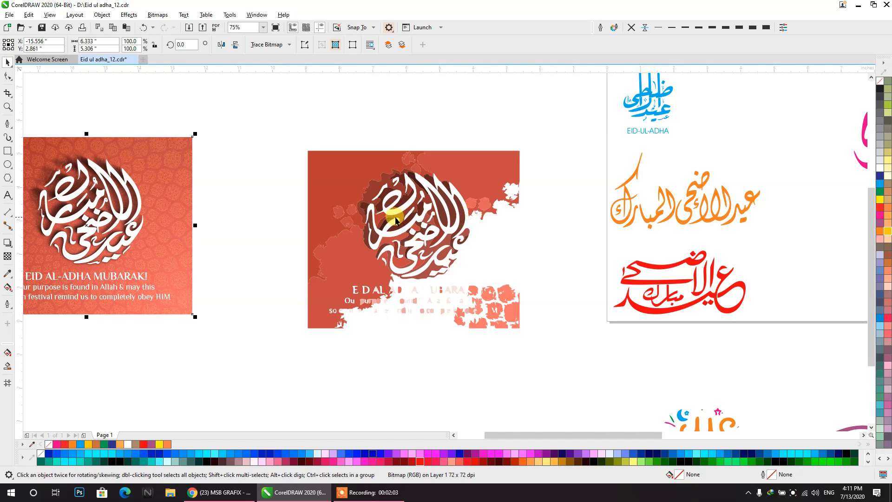
click(322, 198)
click(356, 45)
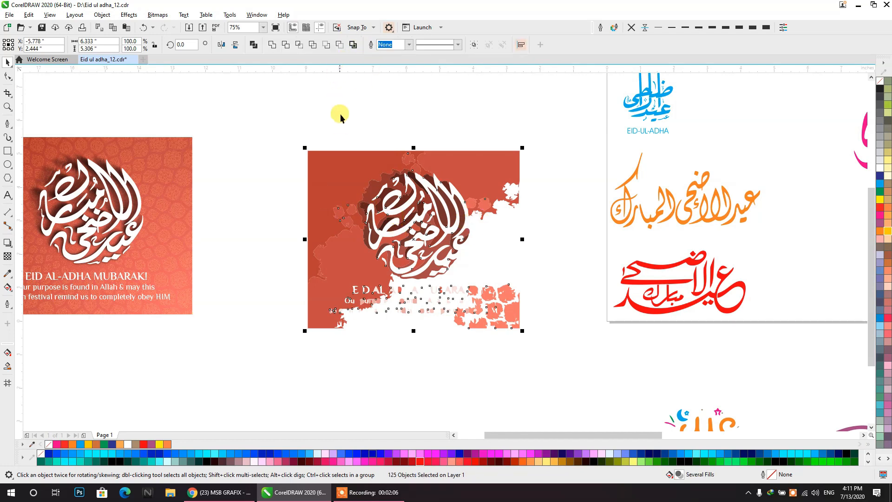
- Delete the large red background shapes and the surrounding shadow shapes from the upper part of the traced artwork
click(460, 159)
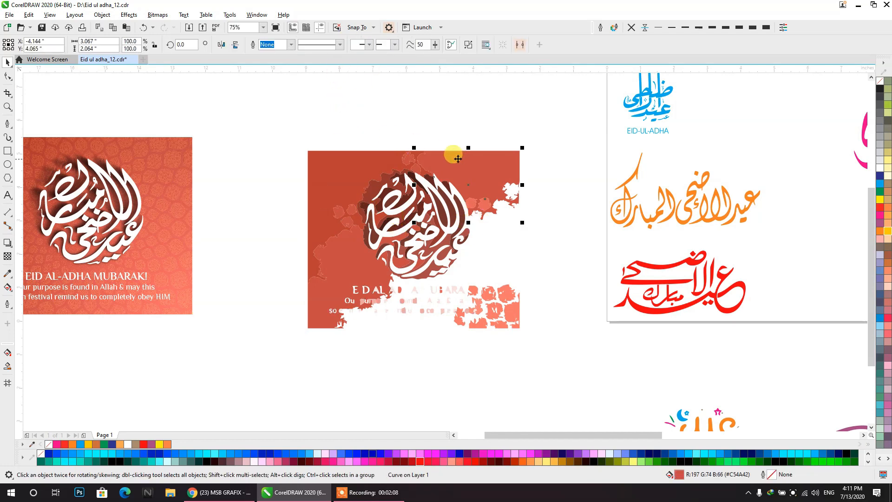
key(Delete)
click(388, 159)
key(Delete)
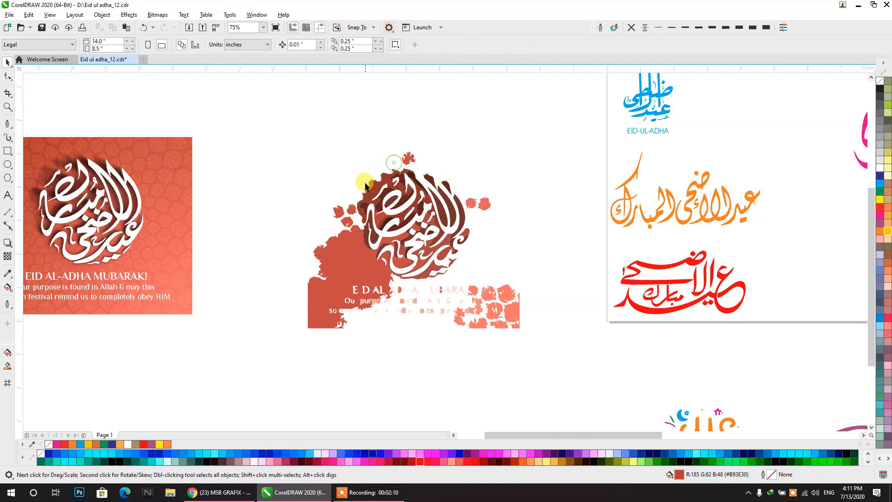
click(377, 191)
key(Delete)
click(402, 177)
key(Delete)
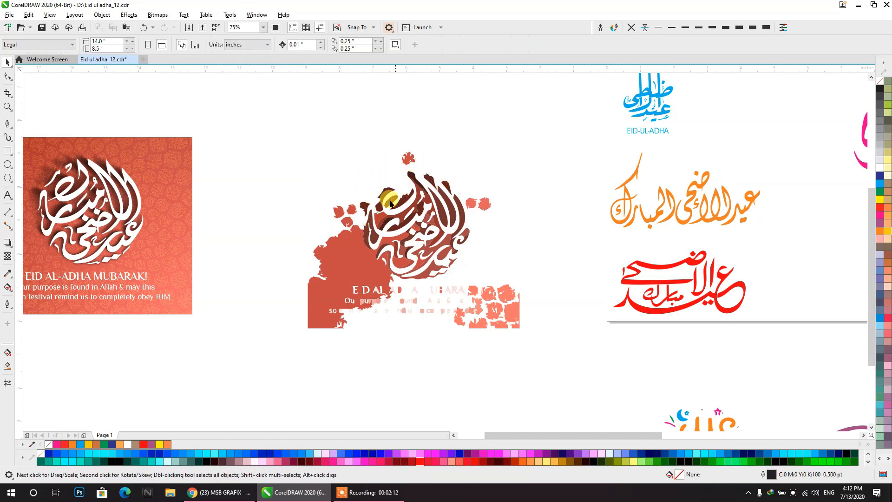
- Delete the red blob beside the calligraphy and all the traced text and background fragments beneath it
click(358, 257)
key(Delete)
click(512, 312)
drag(543, 359, 310, 281)
key(Delete)
- Delete the two small red fragments to the right of the traced calligraphy
drag(473, 210, 465, 213)
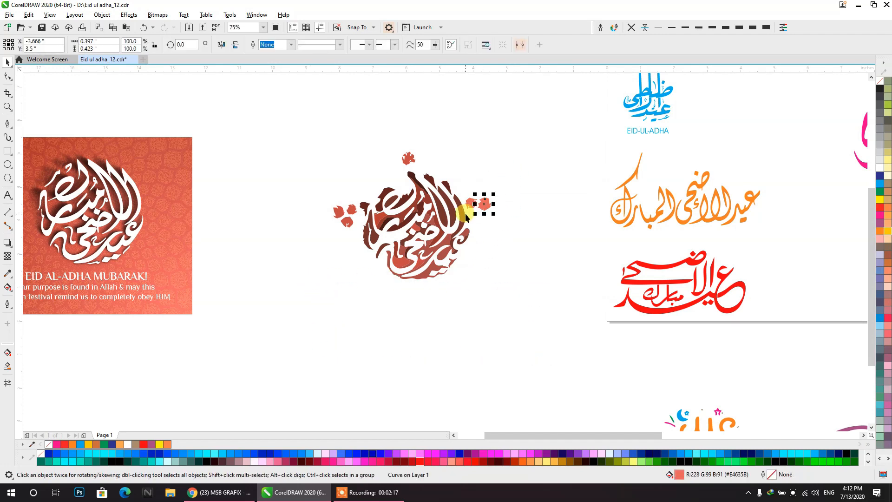
key(Delete)
click(472, 204)
key(Delete)
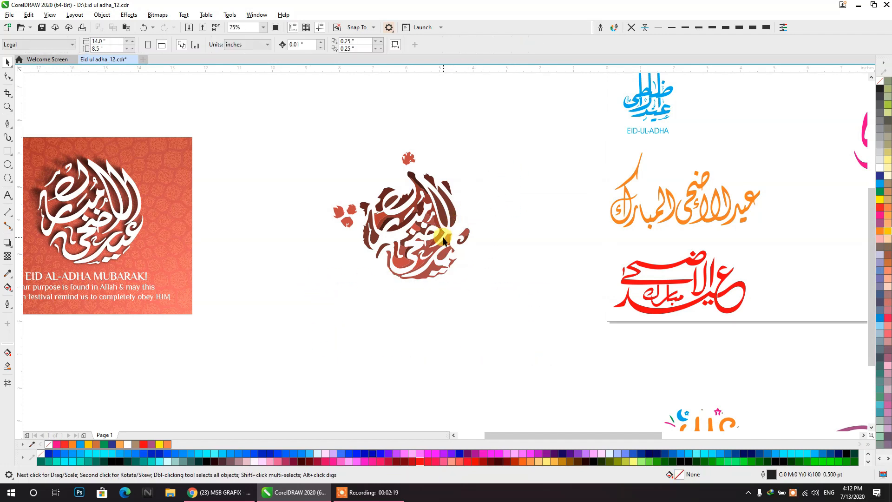
- Delete the reddish shadow shapes filling the gaps in the lower-right part of the traced calligraphy
scroll(437, 219, up, 2)
click(437, 230)
key(Delete)
click(437, 221)
key(Delete)
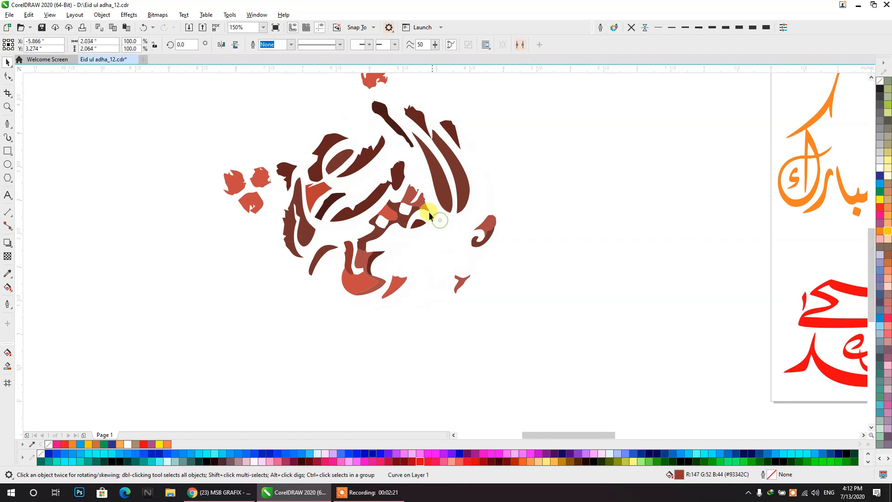
- Delete the reddish and dark brown shadow strips between and above the tall strokes at the upper right of the traced calligraphy
click(420, 199)
key(Delete)
click(441, 180)
key(Delete)
click(450, 158)
key(Delete)
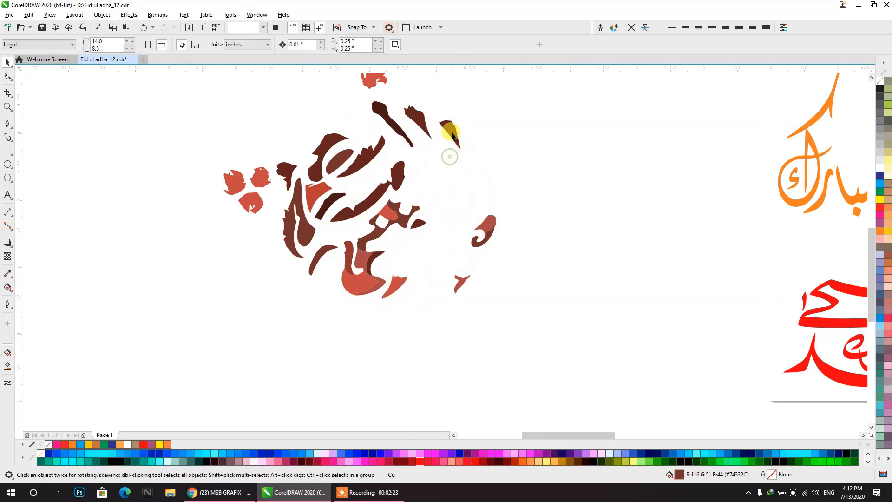
click(448, 132)
key(Delete)
click(389, 119)
key(Delete)
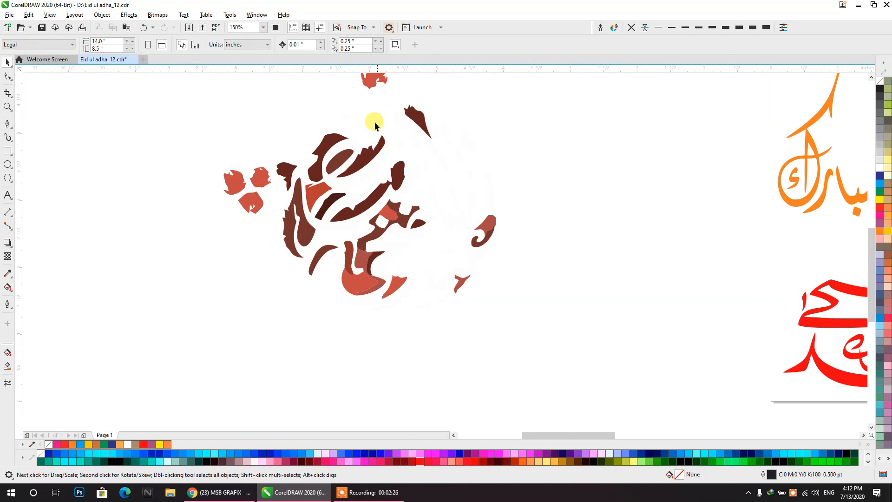
- Delete the dark brown shadow shapes across the upper middle of the traced calligraphy
click(361, 158)
key(Delete)
click(329, 141)
key(Delete)
click(414, 112)
key(Delete)
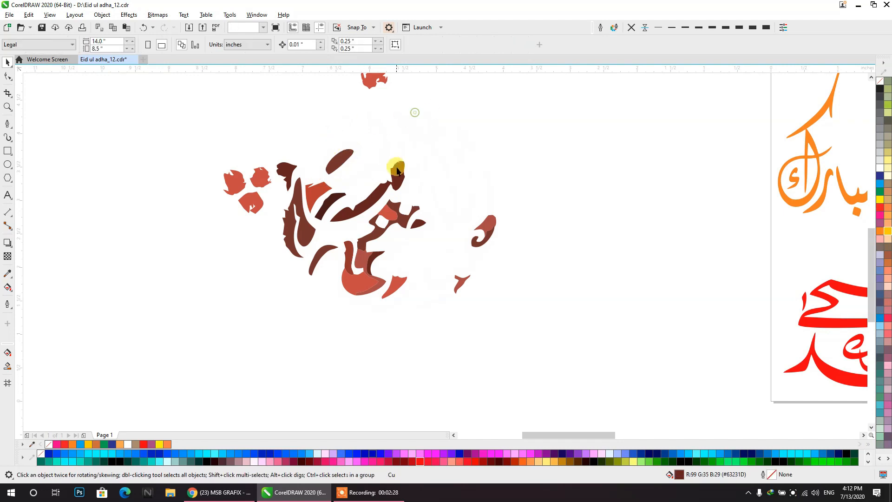
click(399, 168)
key(Delete)
- Select all the remaining traced pieces together and give them a 0.5 pt red outline
scroll(378, 199, down, 7)
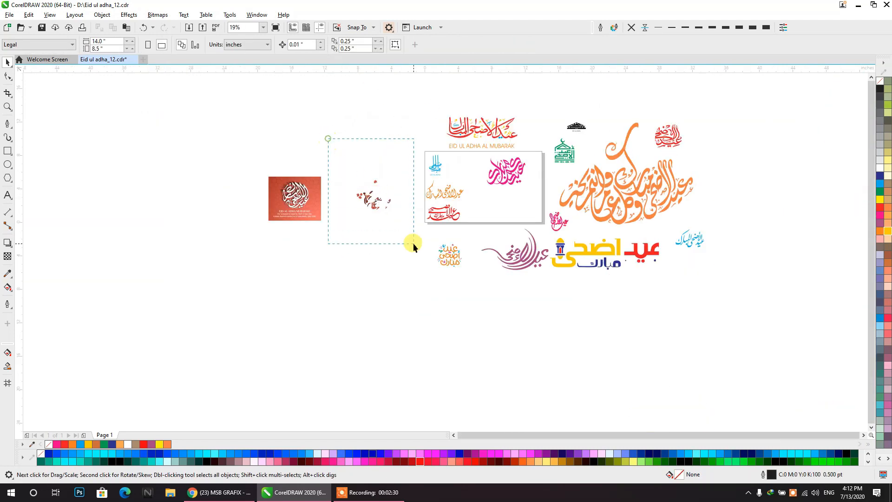
drag(413, 244, 413, 244)
scroll(395, 198, up, 5)
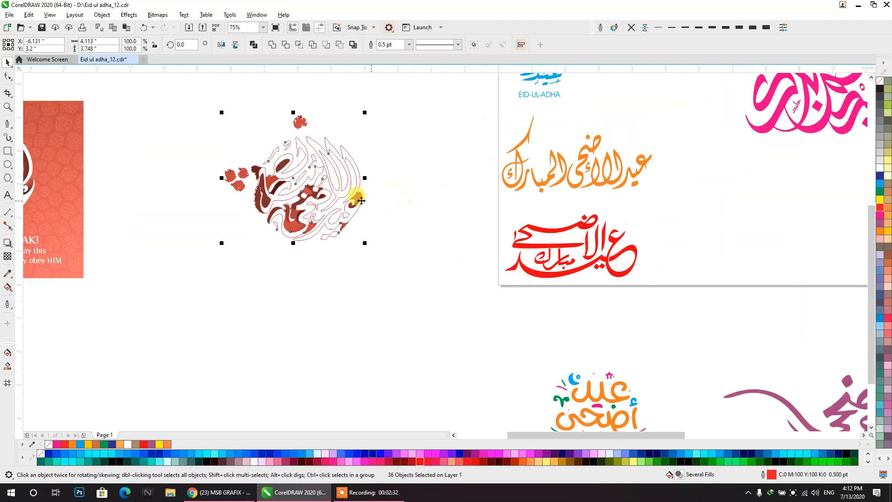
scroll(361, 201, up, 3)
click(454, 231)
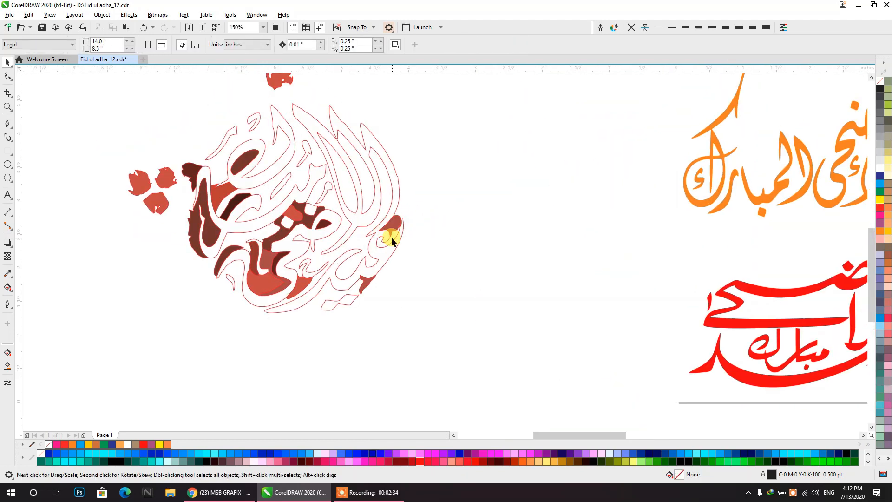
- Delete the shadow curl, the small red fragments and the red bowl filling along the lower right of the outlined calligraphy
click(392, 241)
key(Delete)
drag(365, 285, 296, 279)
key(Delete)
click(273, 281)
key(Delete)
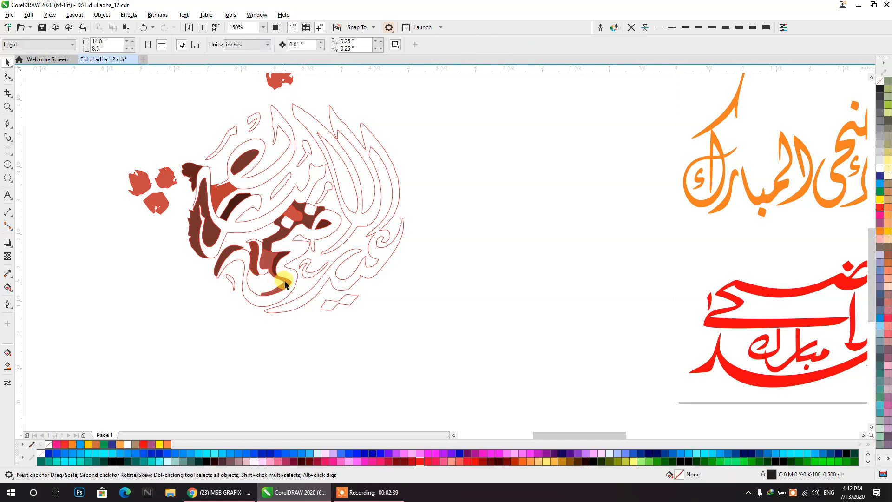
- Delete the shadow pieces filling the gaps in the lower middle and centre of the outlined calligraphy
click(270, 265)
key(Delete)
click(278, 257)
key(Delete)
click(281, 233)
key(Delete)
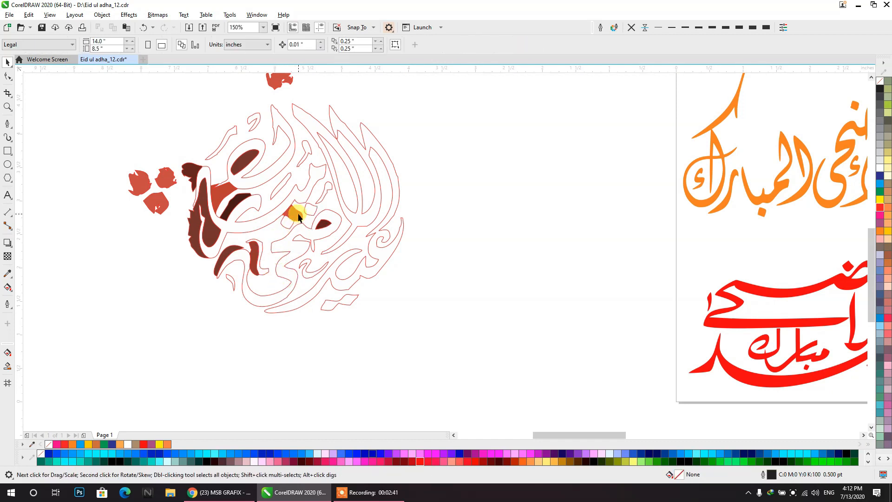
click(296, 214)
key(Delete)
click(324, 224)
key(Delete)
- Delete the narrow brown piece in the lower middle and the brown and red fillings inside the left-hand letters
click(253, 254)
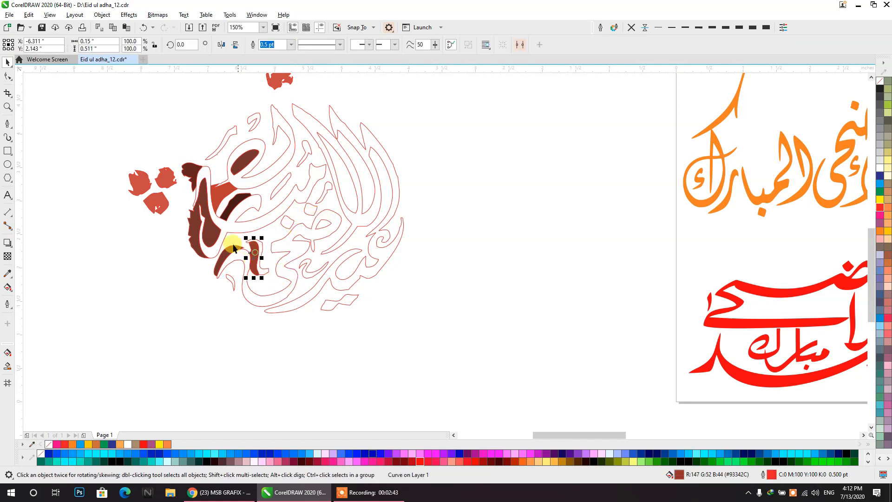
key(Delete)
click(204, 213)
key(Delete)
click(223, 197)
key(Delete)
click(234, 200)
key(Delete)
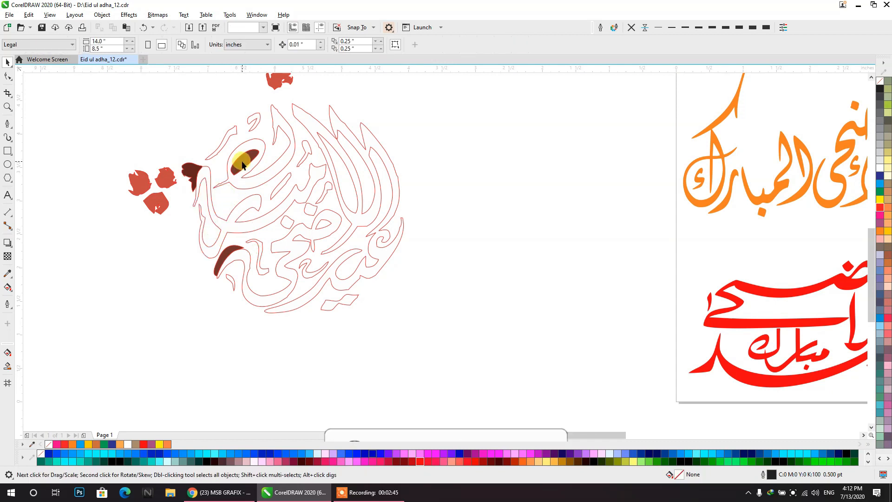
- Delete the dark oval inside the upper-left loop, the dark shape beside it and the three red blobs left of the calligraphy
click(245, 160)
key(Delete)
click(191, 172)
key(Delete)
click(168, 176)
key(Delete)
click(139, 178)
key(Delete)
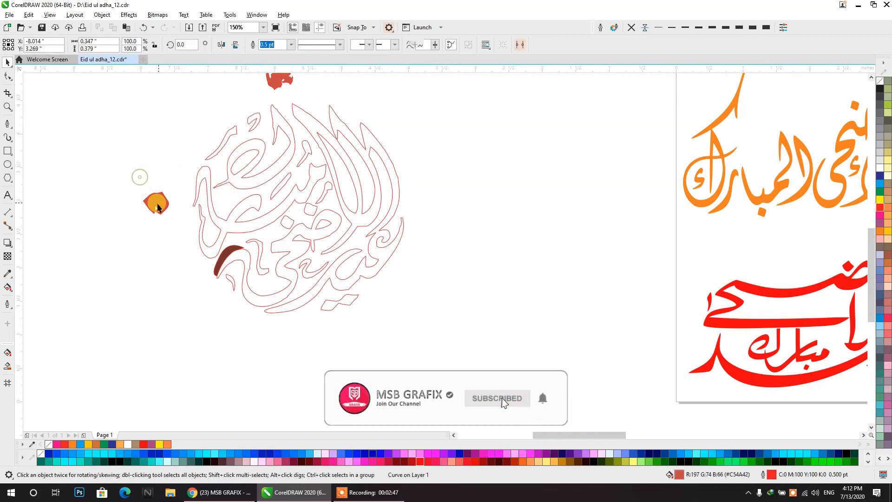
click(158, 203)
key(Delete)
- Delete the brown arc at the lower left and the red blob above the calligraphy
click(226, 251)
drag(274, 92, 277, 190)
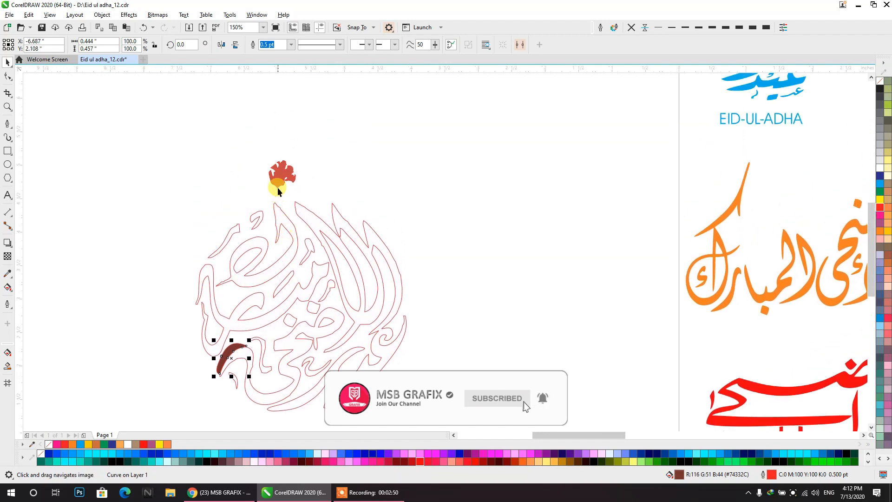
key(Delete)
click(279, 175)
key(Delete)
- Select all the outlined calligraphy pieces and weld them into a single curve
scroll(297, 159, down, 3)
scroll(284, 207, up, 3)
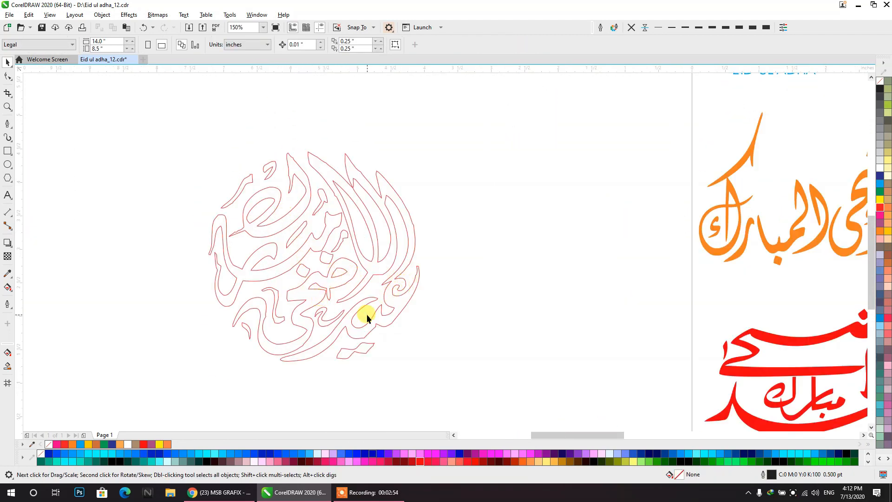
scroll(364, 339, up, 4)
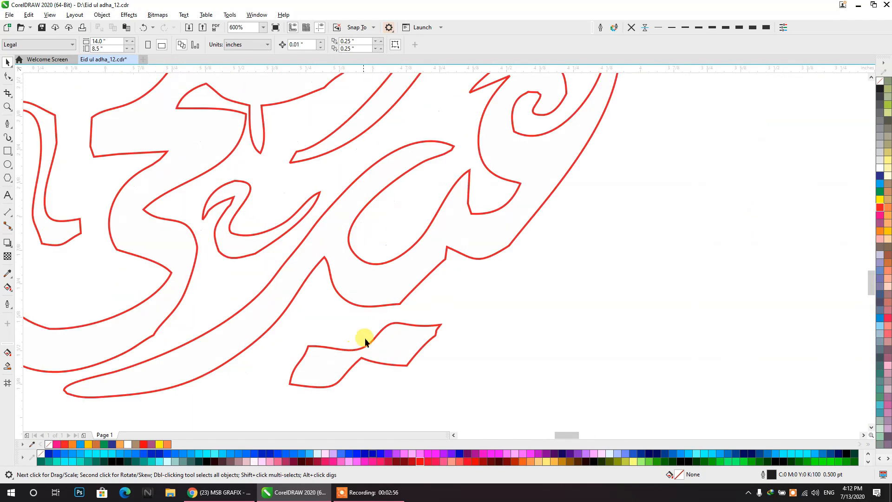
scroll(394, 309, down, 4)
drag(409, 333, 333, 237)
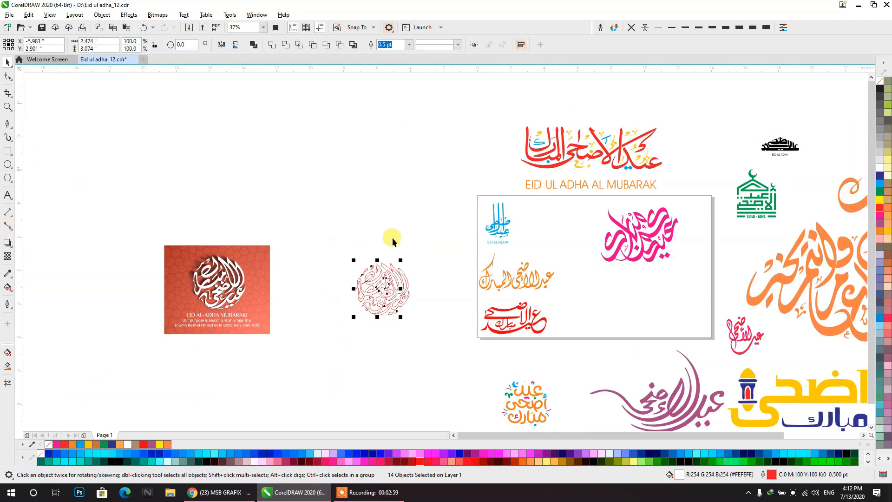
drag(368, 274, 370, 275)
click(271, 45)
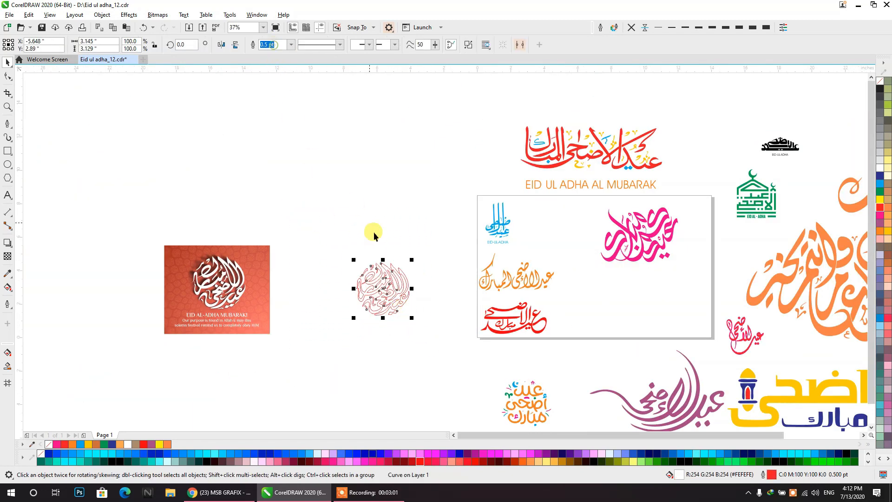
- Fill the welded calligraphy green and place it below the other designs, enlarged to about 5.83 by 5.80 inches
drag(879, 191, 426, 369)
scroll(437, 209, down, 2)
scroll(424, 374, up, 3)
drag(423, 284, 372, 306)
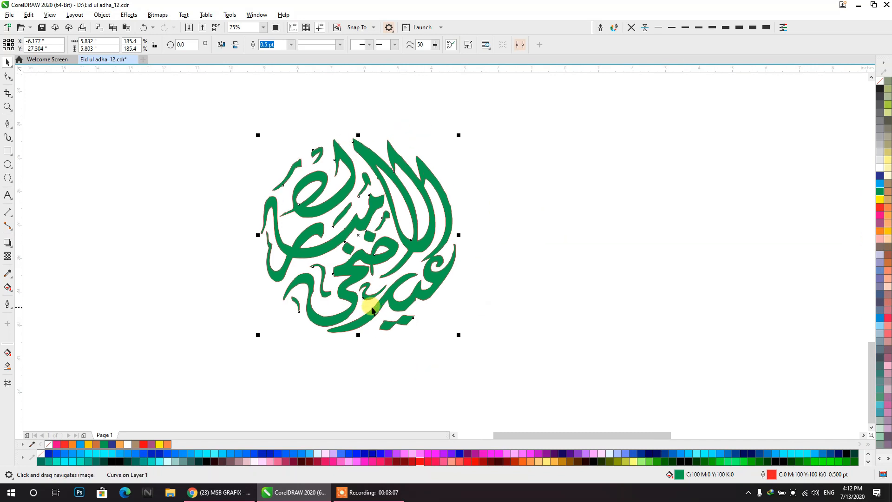
scroll(330, 240, up, 1)
- Remove the red outline from the green calligraphy
click(617, 264)
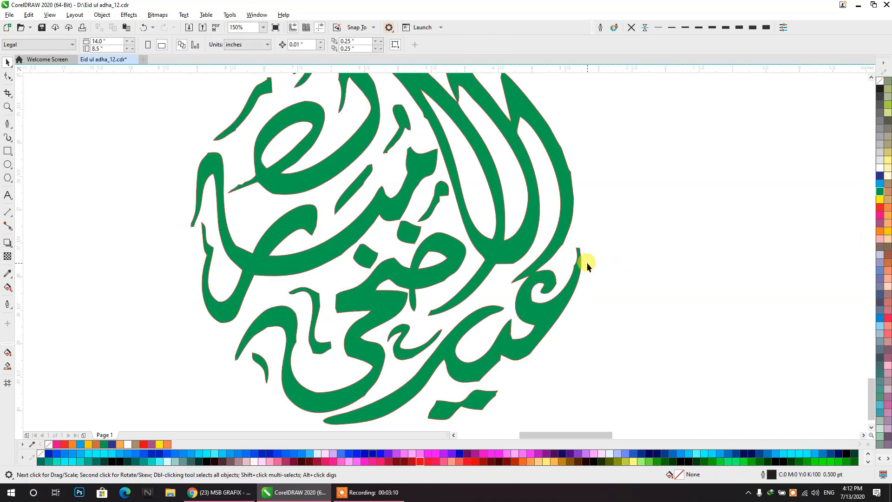
click(577, 256)
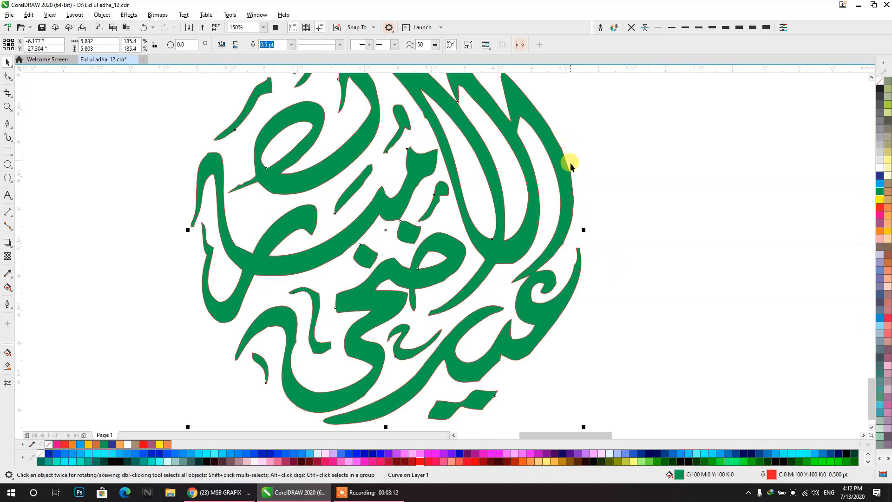
click(631, 26)
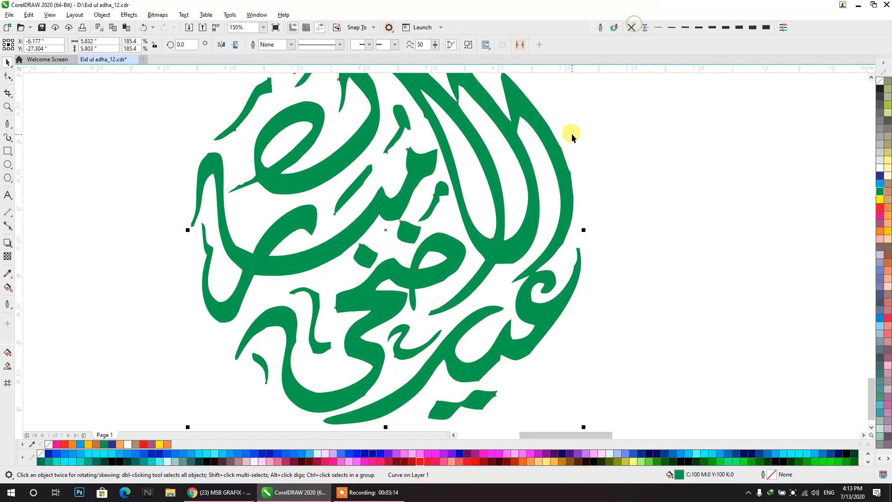
scroll(315, 192, down, 2)
drag(314, 188, 314, 193)
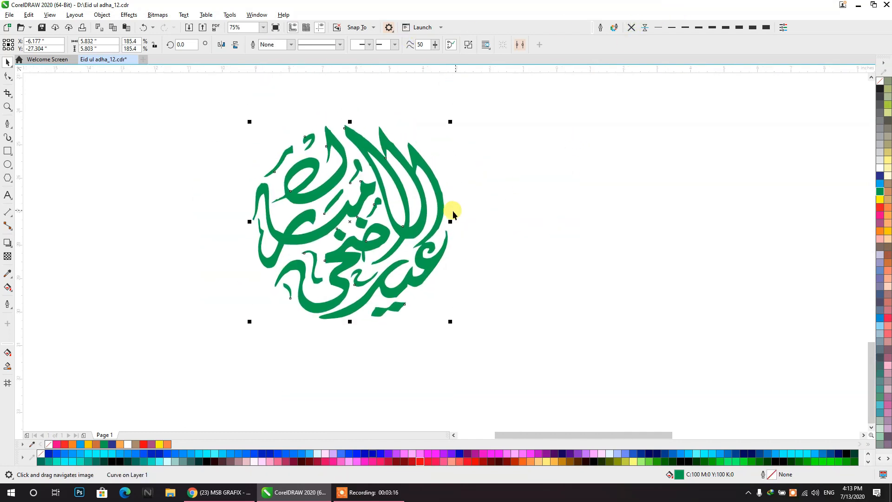
- Smooth the pointed tips and edges of the tall strokes at the calligraphy's upper right with the Smooth tool
click(9, 81)
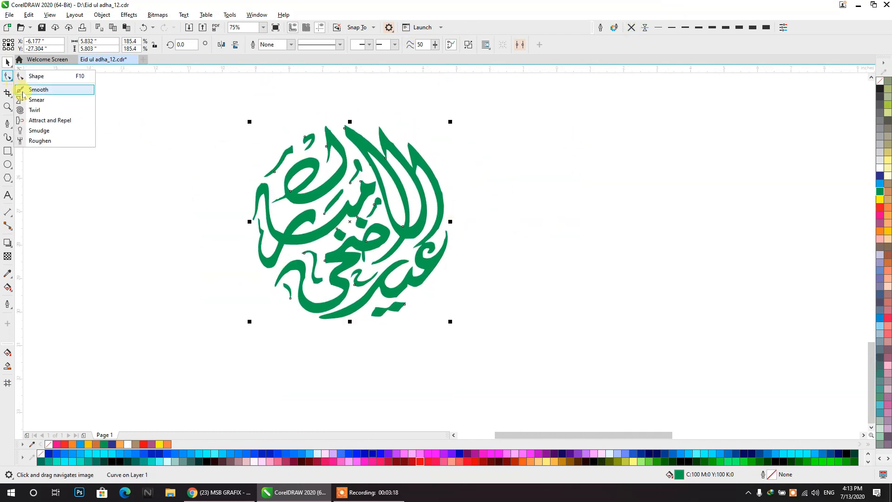
click(40, 90)
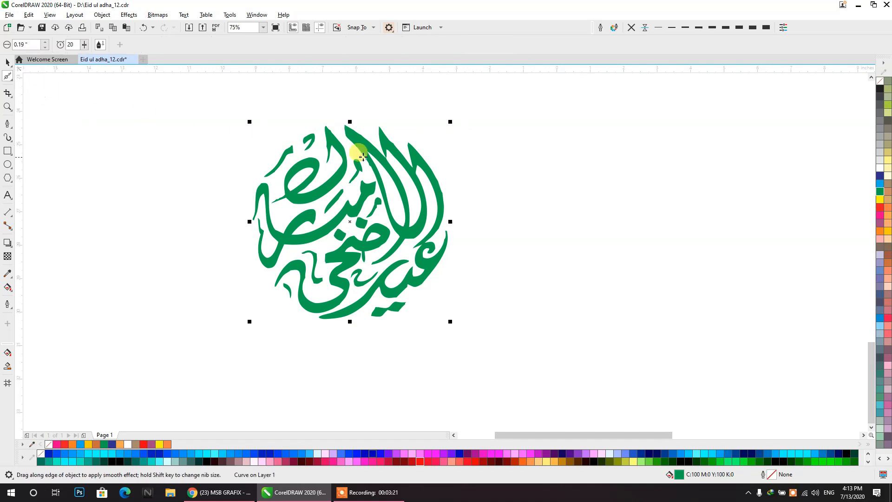
scroll(418, 164, up, 3)
drag(420, 164, 353, 297)
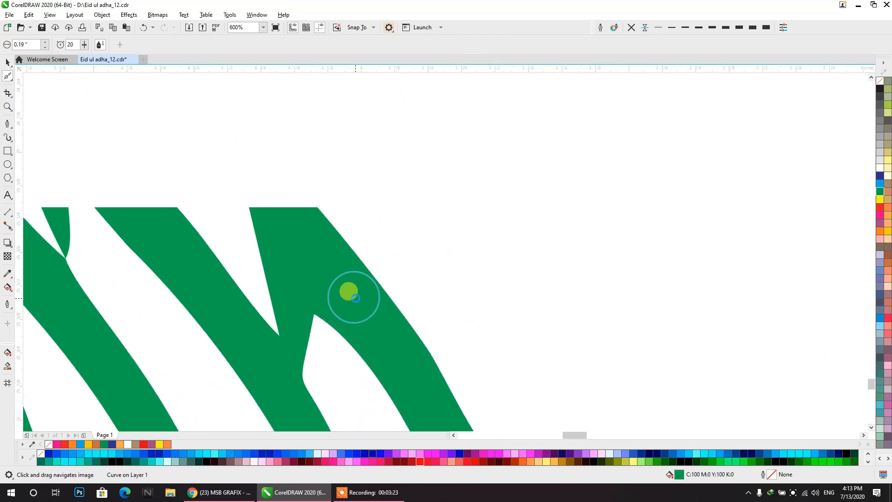
scroll(229, 149, up, 1)
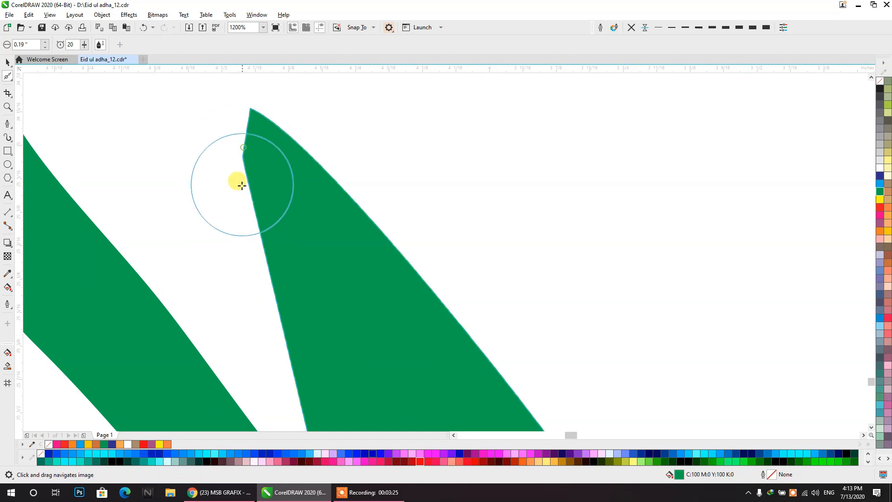
scroll(244, 151, down, 2)
scroll(227, 240, up, 1)
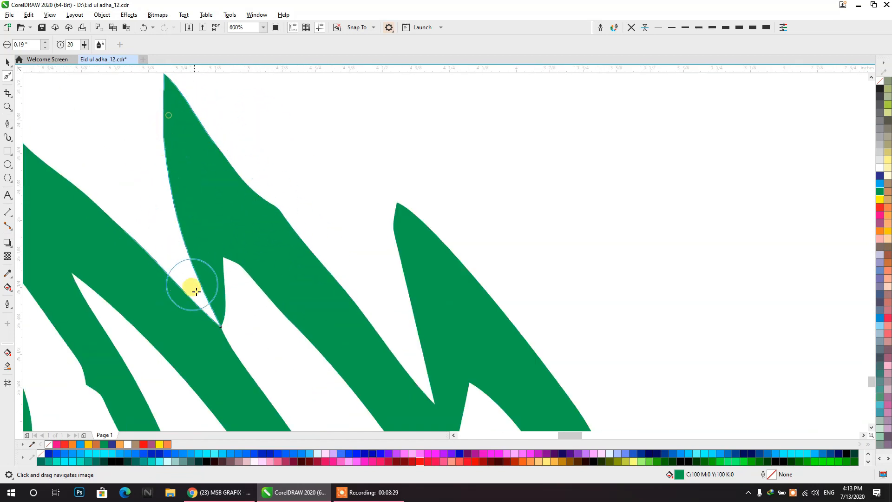
scroll(246, 199, down, 3)
scroll(214, 183, down, 1)
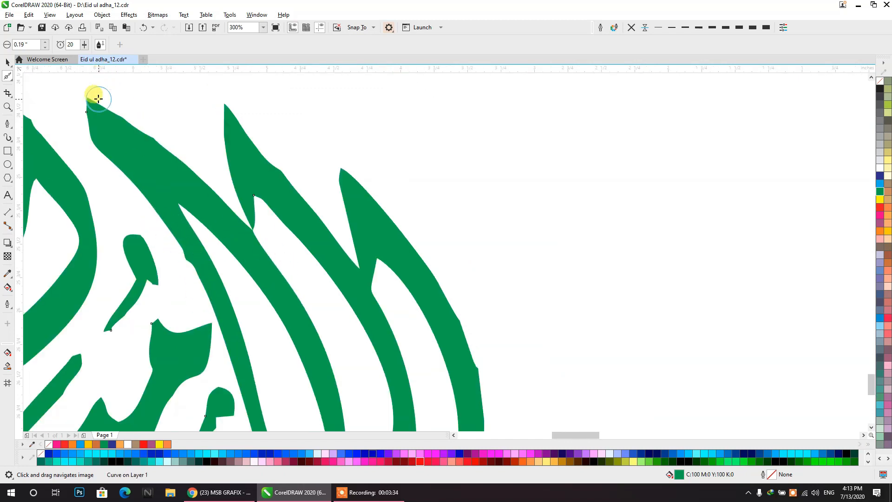
- Set the Smooth tool's nib size to 0.2 inch and rate to 26, and smooth the thin upward tip of the lower-right letter
drag(170, 270, 216, 186)
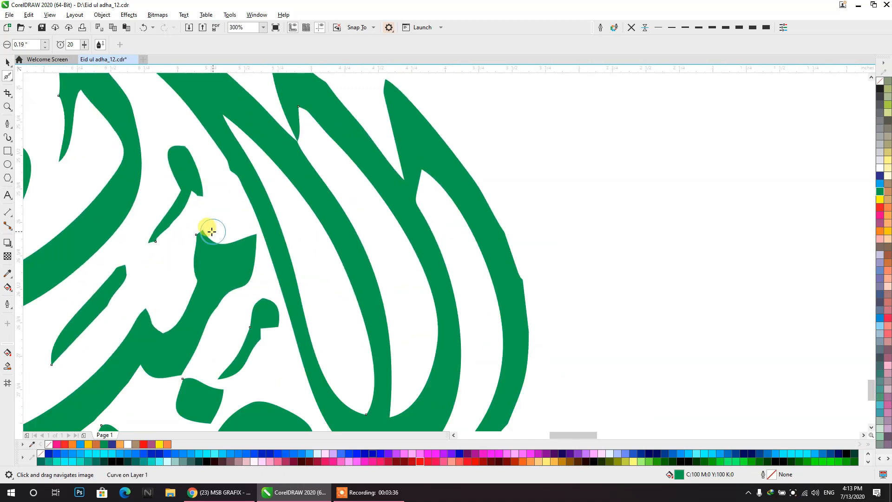
mouse_move(236, 328)
mouse_down()
mouse_move(232, 245)
mouse_move(261, 261)
mouse_move(275, 241)
mouse_up()
drag(381, 299, 232, 205)
mouse_move(379, 258)
mouse_down()
mouse_move(365, 328)
mouse_move(383, 280)
mouse_up()
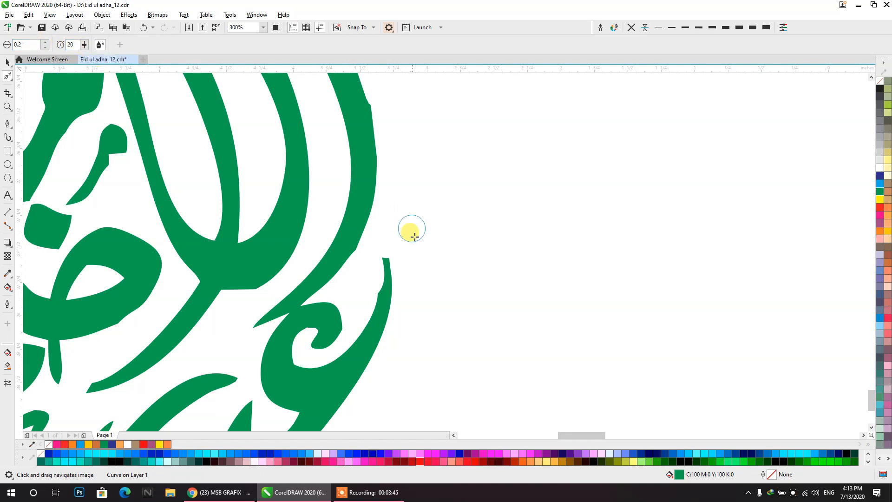
mouse_move(374, 268)
mouse_down()
mouse_move(372, 302)
mouse_move(380, 290)
mouse_up()
drag(87, 49, 85, 54)
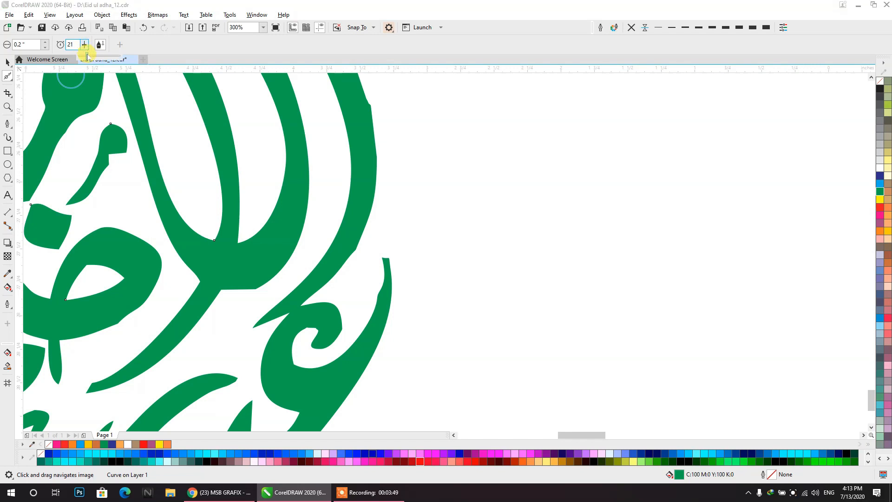
mouse_move(387, 277)
mouse_down()
mouse_move(374, 321)
mouse_move(400, 242)
mouse_up()
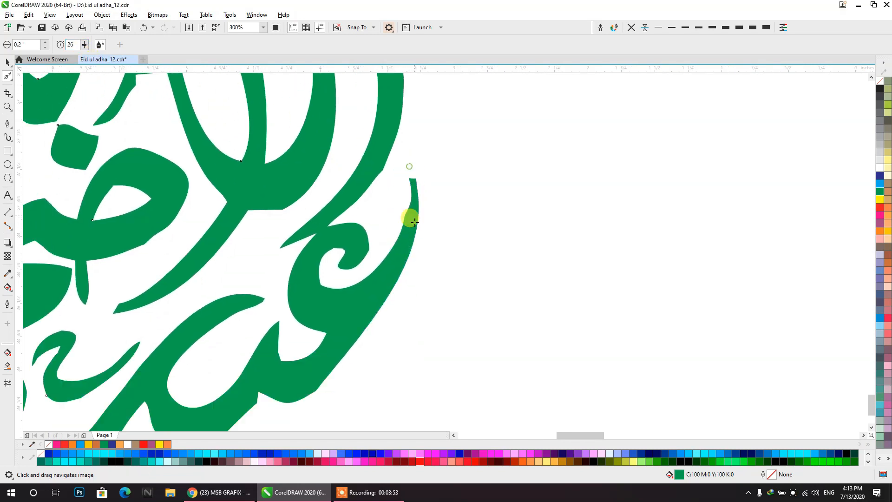
- Smooth the inner edge and sharp corner of the curl in the lower-right letter
drag(355, 299, 372, 264)
scroll(403, 197, up, 1)
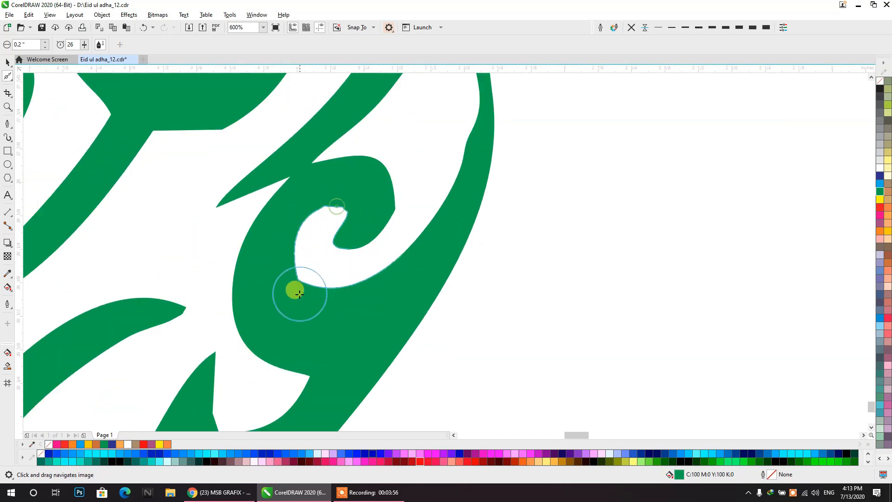
mouse_move(311, 286)
mouse_down()
mouse_move(285, 261)
mouse_move(336, 196)
mouse_move(389, 187)
mouse_move(378, 263)
mouse_up()
- Smooth the angular corners and notches along the inner and lower edges of the letters below the curl
drag(339, 341, 388, 169)
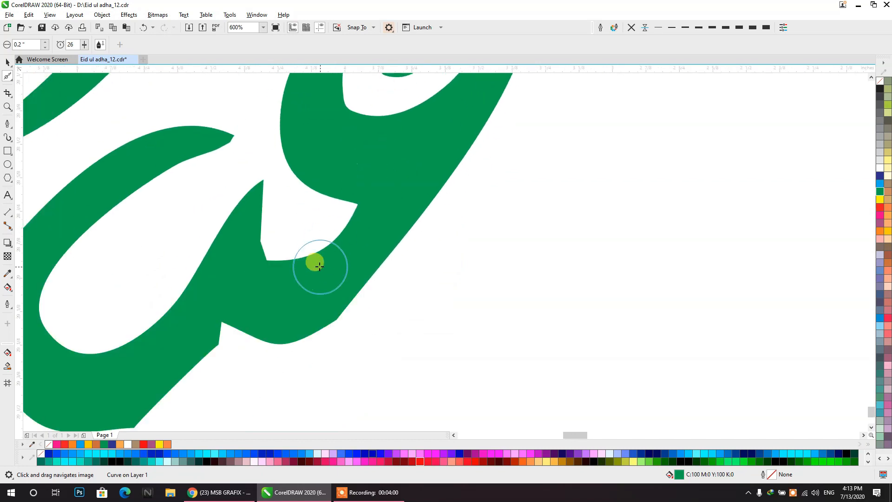
mouse_move(297, 265)
mouse_down()
mouse_move(249, 225)
mouse_move(252, 237)
mouse_move(320, 284)
mouse_move(262, 226)
mouse_up()
drag(223, 331, 219, 367)
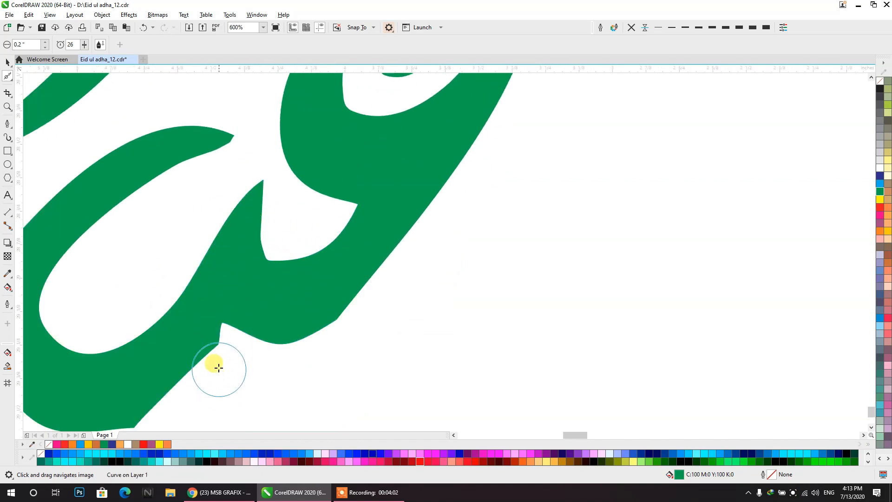
mouse_move(381, 303)
mouse_down()
mouse_move(542, 216)
mouse_move(492, 228)
mouse_up()
mouse_move(324, 269)
mouse_down()
mouse_move(260, 346)
mouse_move(301, 324)
mouse_move(285, 341)
mouse_move(302, 331)
mouse_move(292, 330)
mouse_up()
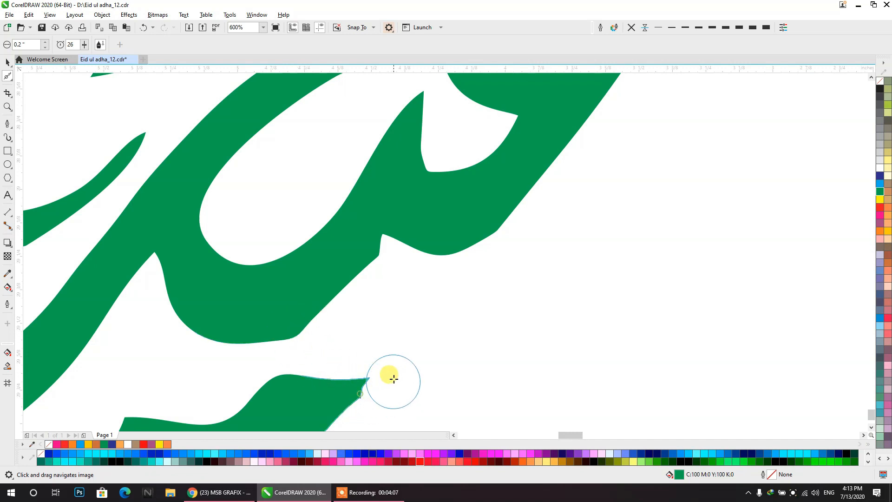
- Set the Smooth tool's nib size to 0.23 inch and rate to 36, and smooth the corners of the double-dot mark below the lower-right letters
drag(351, 405, 414, 266)
drag(428, 249, 377, 291)
mouse_move(408, 236)
mouse_down()
mouse_move(440, 218)
mouse_move(417, 265)
mouse_up()
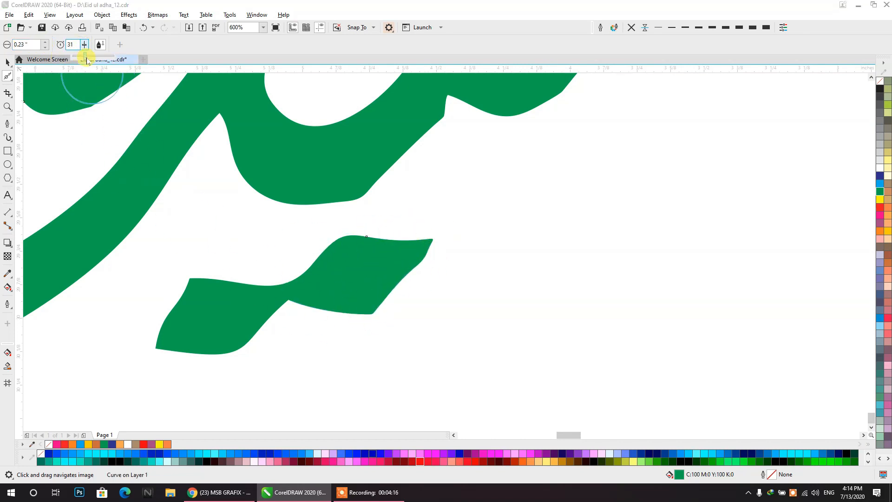
mouse_move(402, 252)
mouse_down()
mouse_move(439, 242)
mouse_move(369, 309)
mouse_up()
drag(259, 294, 200, 306)
- Smooth the edges and thin tip of the small curled mark between the lower letters
drag(233, 211, 357, 324)
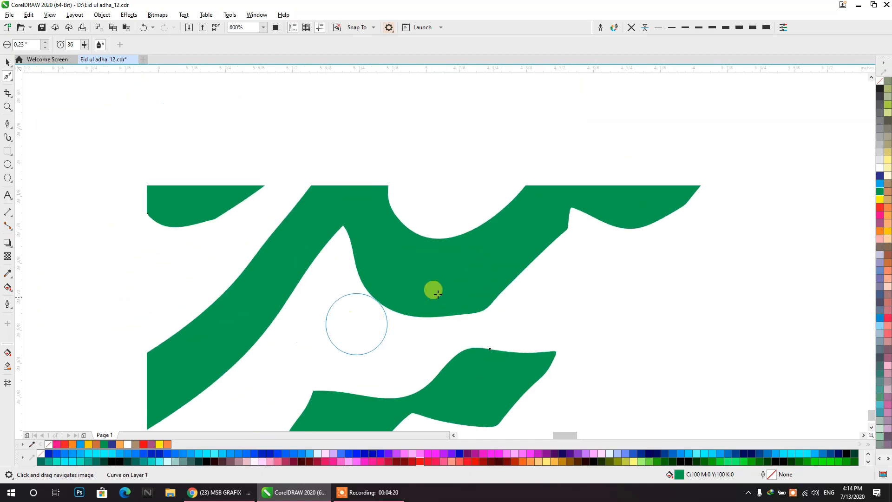
mouse_move(526, 200)
mouse_down()
mouse_move(564, 214)
mouse_move(517, 280)
mouse_move(572, 202)
mouse_move(560, 245)
mouse_move(578, 206)
mouse_move(567, 235)
mouse_up()
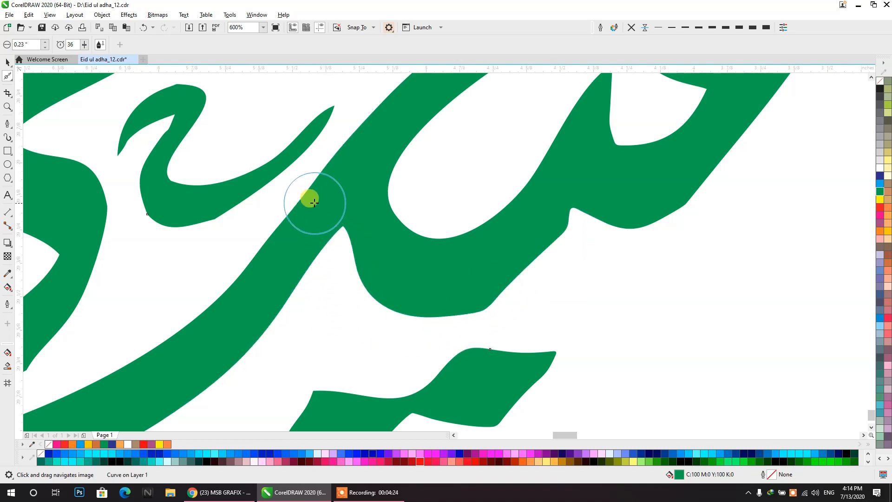
scroll(308, 199, down, 2)
mouse_move(300, 192)
mouse_down()
mouse_move(207, 189)
mouse_move(155, 294)
mouse_move(166, 265)
mouse_up()
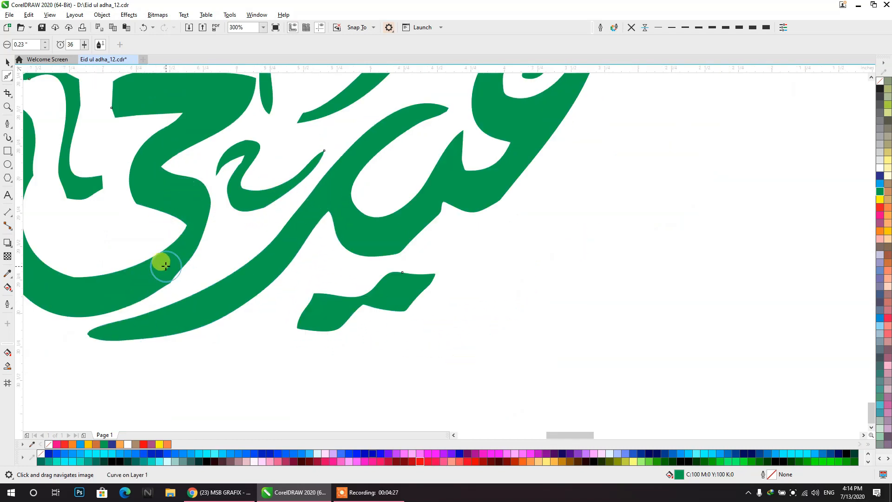
drag(135, 292, 423, 279)
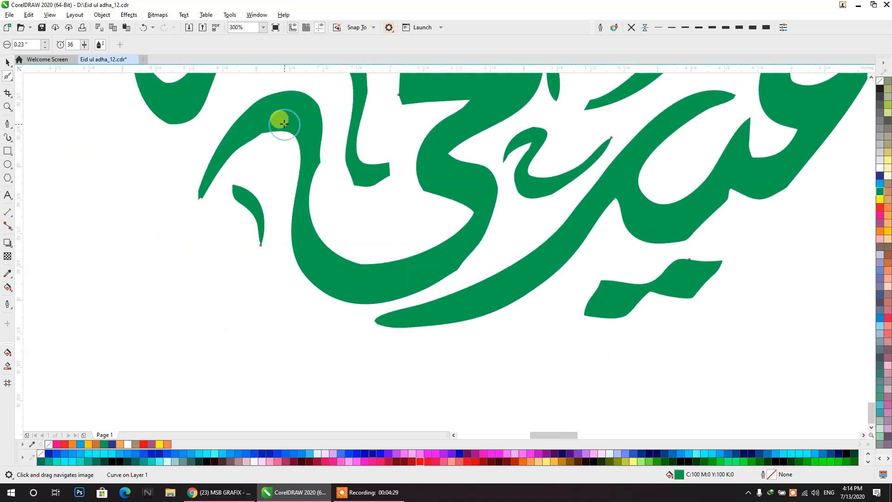
- Set the smoothing rate to 91, and smooth the small crescent mark and the arched stroke at the calligraphy's lower left
mouse_move(283, 124)
mouse_down()
mouse_move(302, 122)
mouse_move(320, 162)
mouse_up()
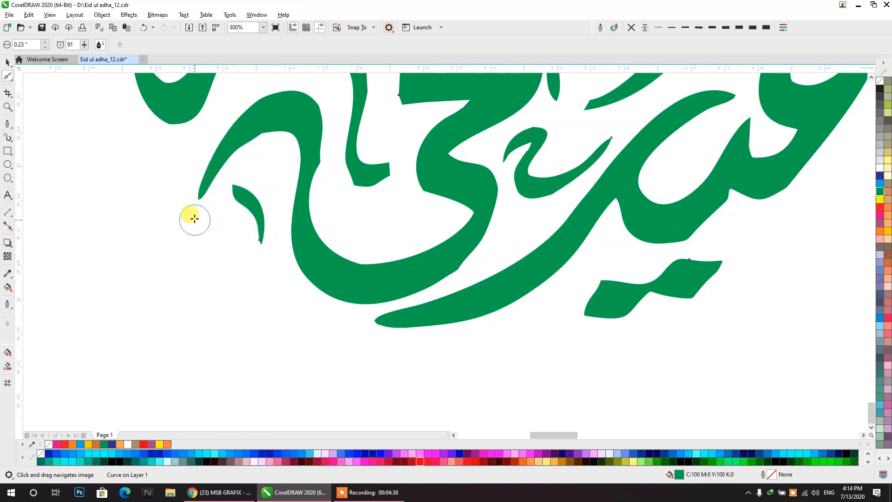
drag(233, 149, 291, 133)
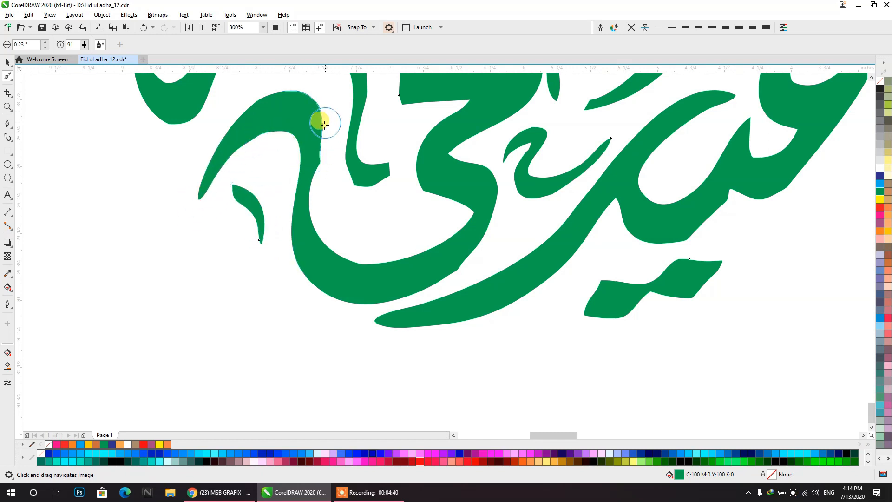
drag(314, 185, 316, 159)
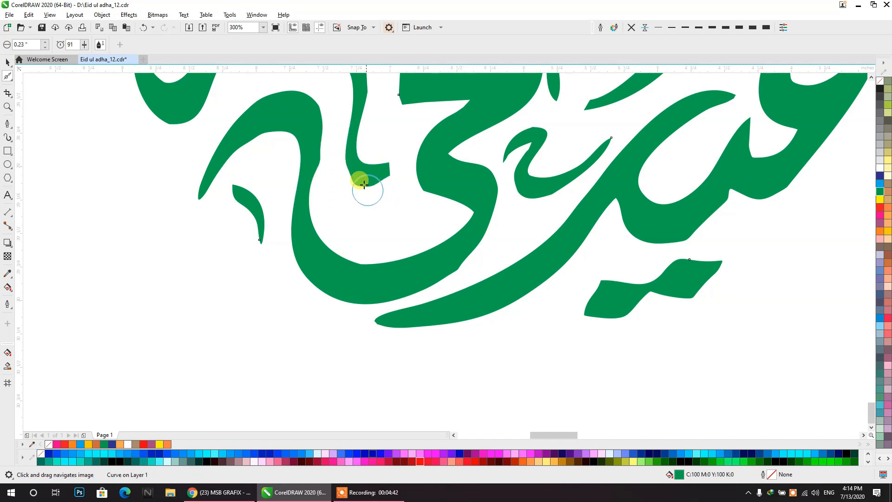
- Smooth the outer stroke along the calligraphy's left side and the inward-curling end of the letter beside it
scroll(353, 209, up, 5)
mouse_move(368, 232)
mouse_down()
mouse_move(378, 191)
mouse_move(386, 244)
mouse_move(512, 218)
mouse_up()
mouse_move(471, 292)
mouse_down()
mouse_move(411, 420)
mouse_move(335, 441)
mouse_move(290, 384)
mouse_move(358, 394)
mouse_move(449, 359)
mouse_move(453, 328)
mouse_move(400, 317)
mouse_move(444, 220)
mouse_move(400, 228)
mouse_up()
click(91, 200)
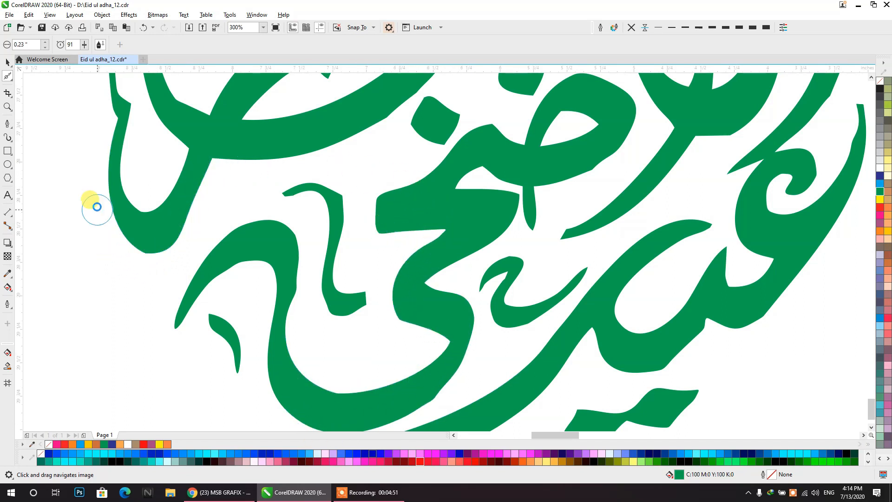
drag(124, 201, 129, 267)
mouse_move(125, 127)
mouse_down()
mouse_move(143, 200)
mouse_move(166, 202)
mouse_move(193, 167)
mouse_move(207, 192)
mouse_move(226, 199)
mouse_move(318, 158)
mouse_up()
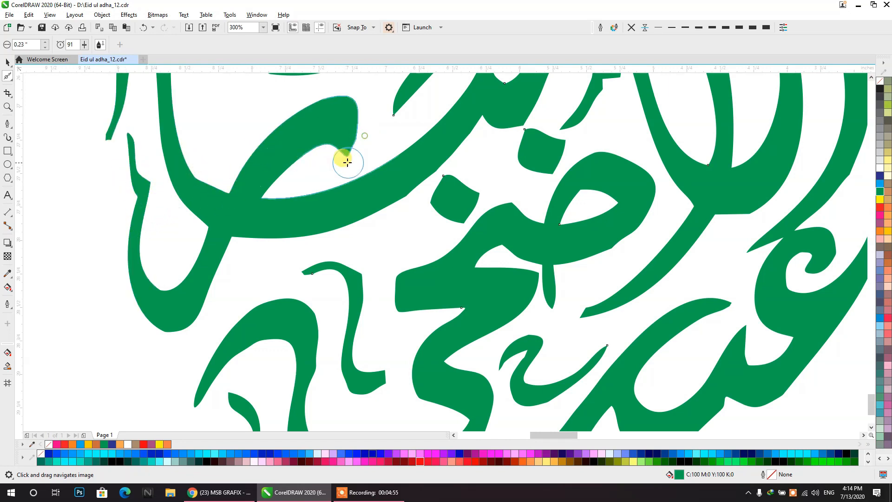
scroll(390, 277, right, 5)
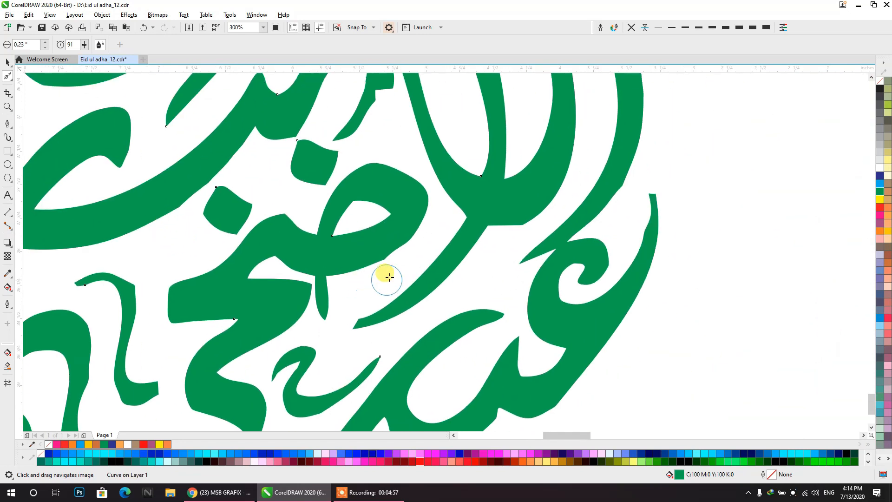
- Smooth the opening, outer edge and lower junctions of the looped letter in the calligraphy's centre
mouse_move(381, 253)
mouse_down()
mouse_move(404, 194)
mouse_move(345, 167)
mouse_up()
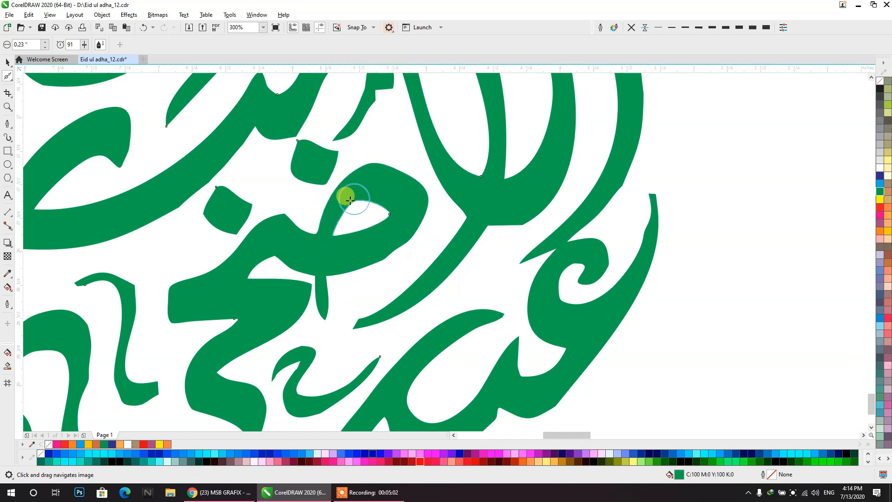
scroll(394, 223, up, 3)
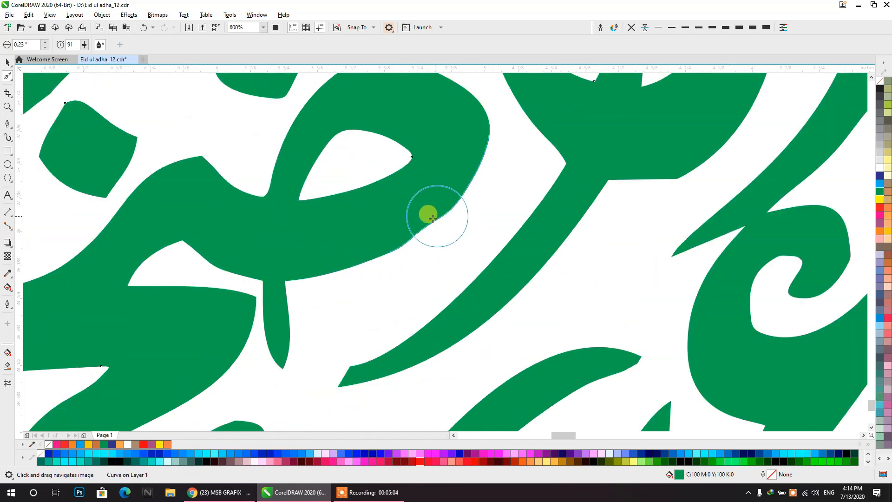
mouse_move(438, 212)
mouse_down()
mouse_move(377, 264)
mouse_move(467, 198)
mouse_up()
mouse_move(296, 289)
mouse_down()
mouse_move(236, 274)
mouse_move(187, 246)
mouse_move(147, 261)
mouse_move(218, 243)
mouse_move(176, 244)
mouse_move(202, 170)
mouse_move(177, 161)
mouse_move(229, 199)
mouse_up()
scroll(313, 328, down, 3)
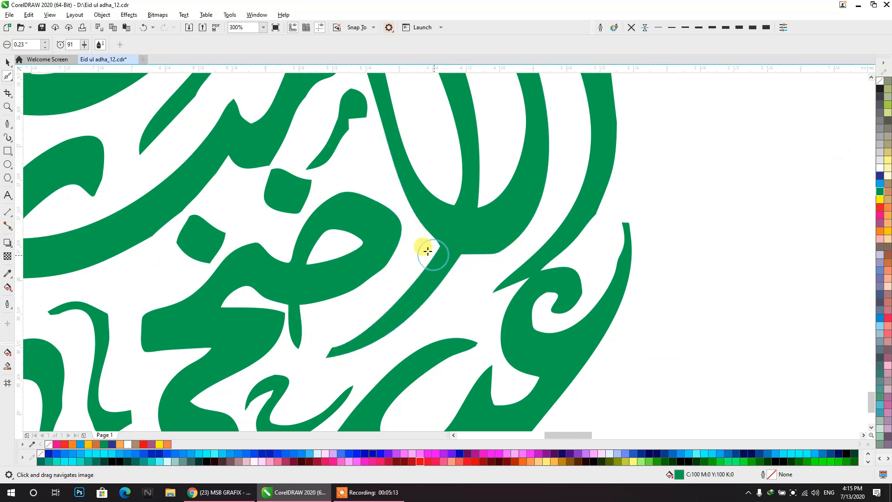
- Smooth the toothed letter above the central loop, along with the diamond dots and small slanted marks around it
mouse_move(359, 120)
mouse_down()
mouse_move(369, 220)
mouse_move(330, 250)
mouse_move(364, 234)
mouse_move(291, 214)
mouse_up()
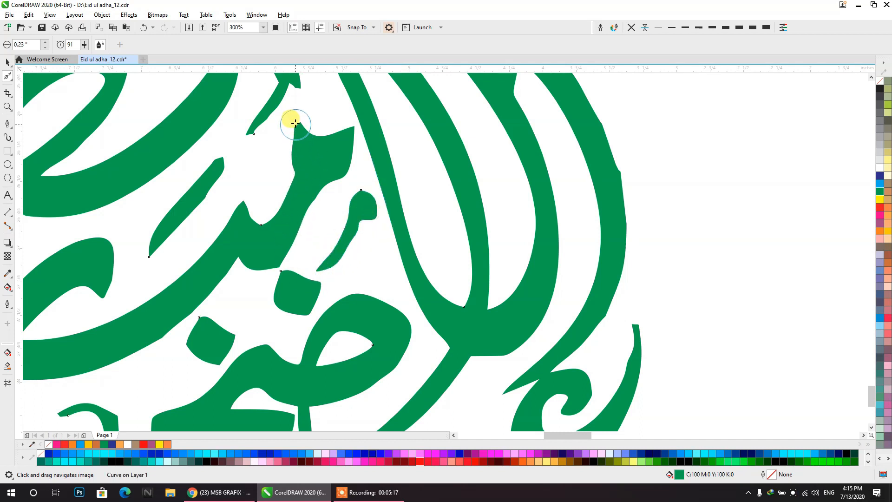
mouse_move(362, 125)
mouse_down()
mouse_move(348, 157)
mouse_move(319, 202)
mouse_move(282, 206)
mouse_move(250, 243)
mouse_up()
mouse_move(240, 189)
mouse_down()
mouse_move(228, 261)
mouse_move(256, 280)
mouse_move(301, 246)
mouse_move(265, 276)
mouse_move(210, 273)
mouse_move(280, 267)
mouse_move(265, 271)
mouse_move(313, 238)
mouse_up()
scroll(280, 262, up, 1)
scroll(315, 238, down, 3)
scroll(294, 218, up, 2)
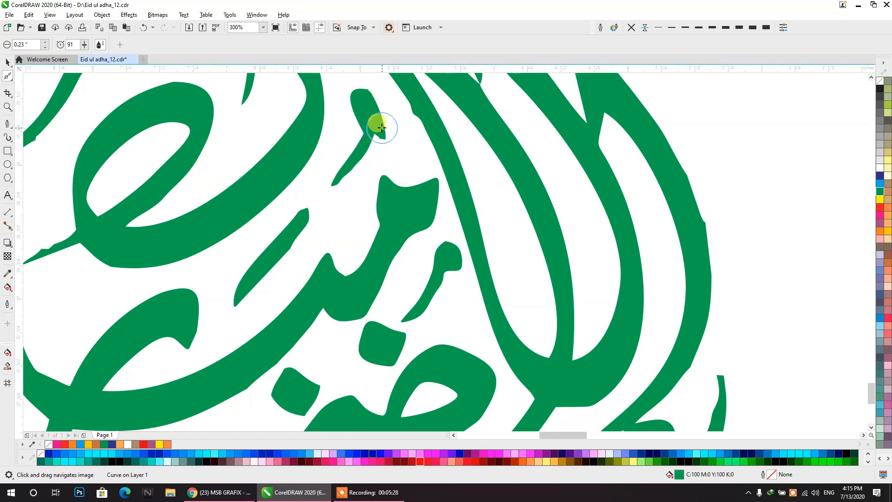
drag(274, 255, 400, 257)
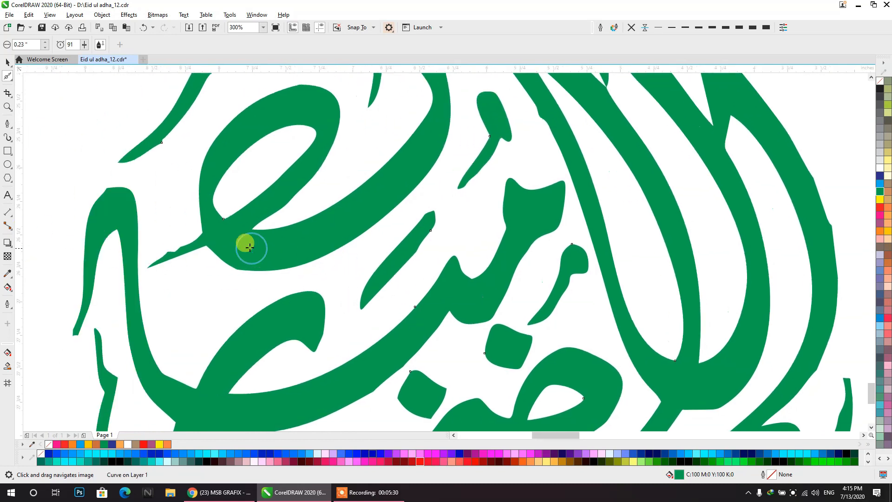
- Smooth the bumpy thin tail and the inner opening of the large upper-left loop
drag(140, 262, 198, 239)
scroll(170, 253, up, 2)
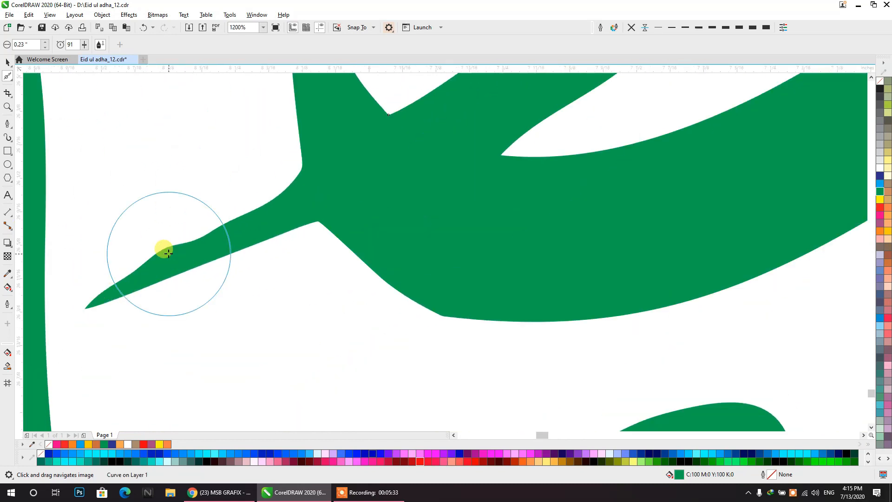
scroll(268, 267, down, 2)
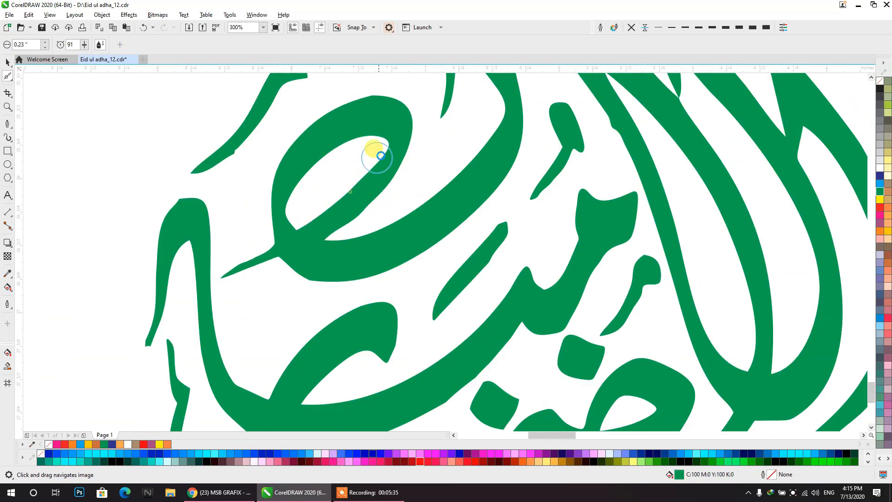
mouse_move(380, 155)
mouse_down()
mouse_move(357, 209)
mouse_move(315, 244)
mouse_move(388, 178)
mouse_move(315, 241)
mouse_move(352, 224)
mouse_move(310, 311)
mouse_up()
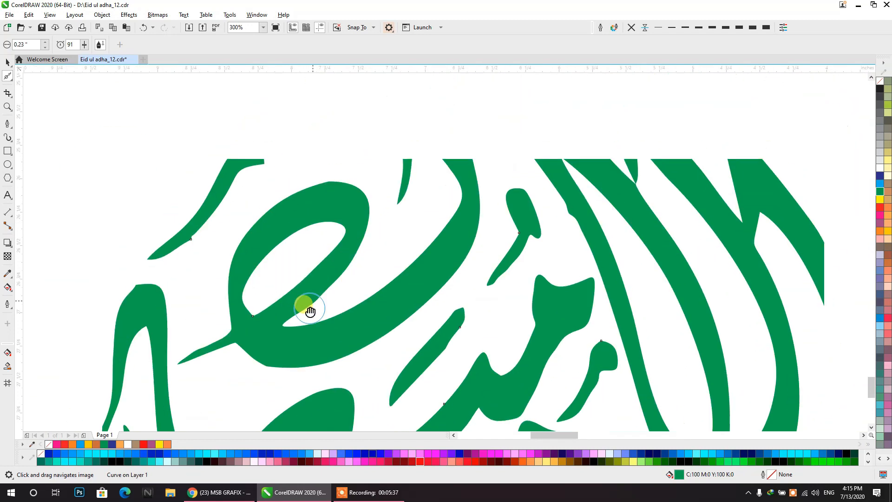
- Smooth the slanted marks above the upper-left loop and the tip and edges of the tall pointed stroke beside them
mouse_move(355, 196)
mouse_down()
mouse_move(293, 114)
mouse_move(349, 88)
mouse_move(258, 139)
mouse_move(255, 163)
mouse_move(260, 150)
mouse_up()
mouse_move(242, 161)
mouse_down()
mouse_move(213, 187)
mouse_move(163, 257)
mouse_up()
drag(190, 230, 158, 258)
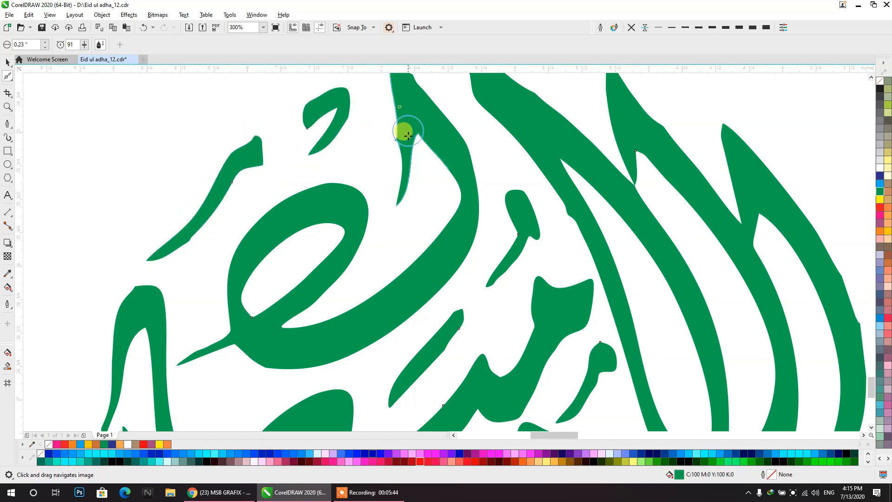
drag(373, 123, 252, 155)
mouse_move(276, 166)
mouse_down()
mouse_move(300, 182)
mouse_move(334, 234)
mouse_move(274, 100)
mouse_up()
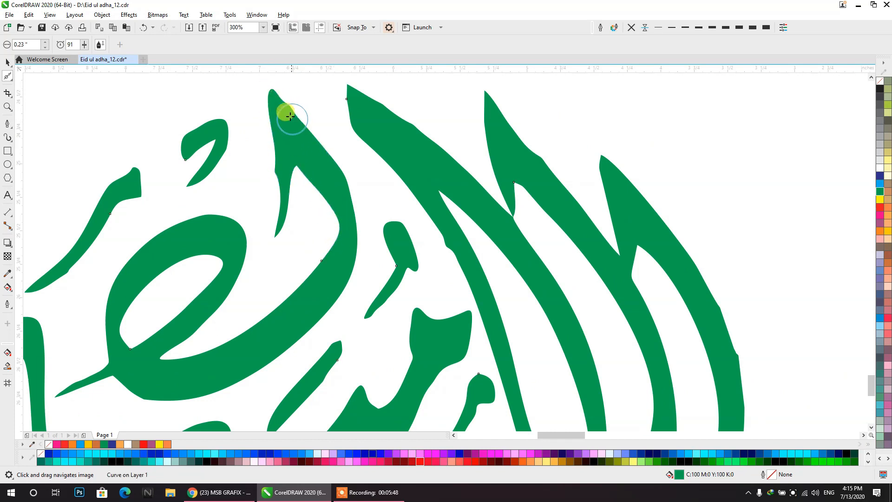
mouse_move(292, 105)
mouse_down()
mouse_move(304, 125)
mouse_move(278, 175)
mouse_move(266, 164)
mouse_move(274, 183)
mouse_move(272, 138)
mouse_up()
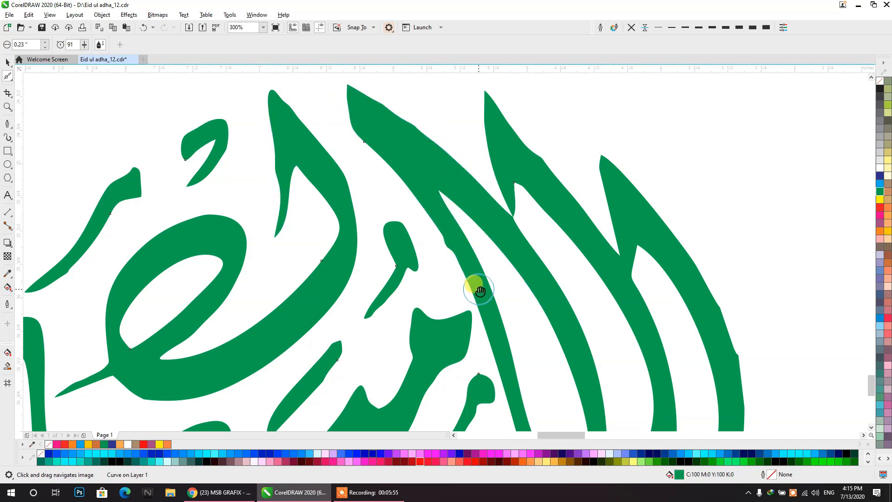
- Smooth the ends and bends of the small hooked stroke above the arched lower-left letter
drag(479, 290, 434, 230)
scroll(476, 128, down, 4)
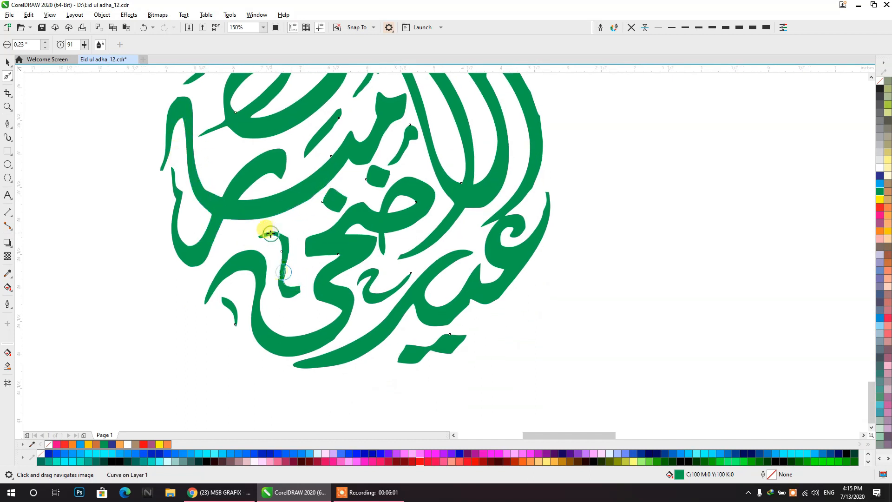
drag(271, 234, 302, 284)
scroll(259, 240, up, 8)
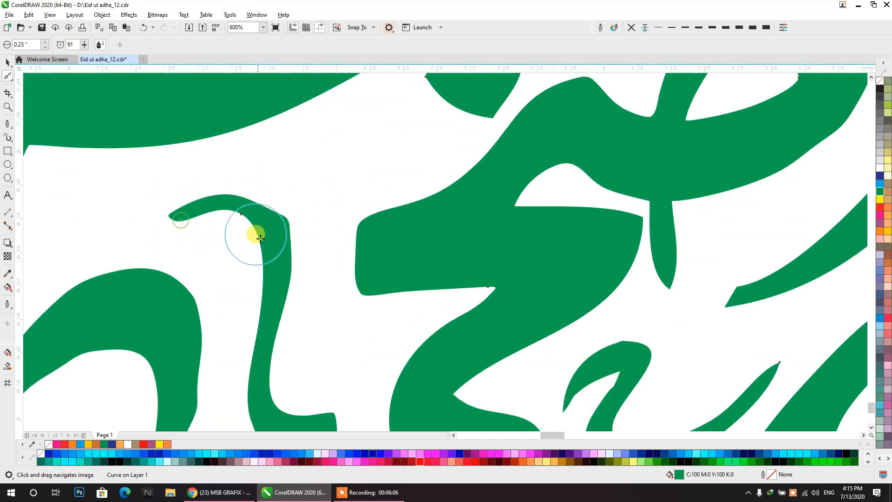
scroll(295, 255, down, 4)
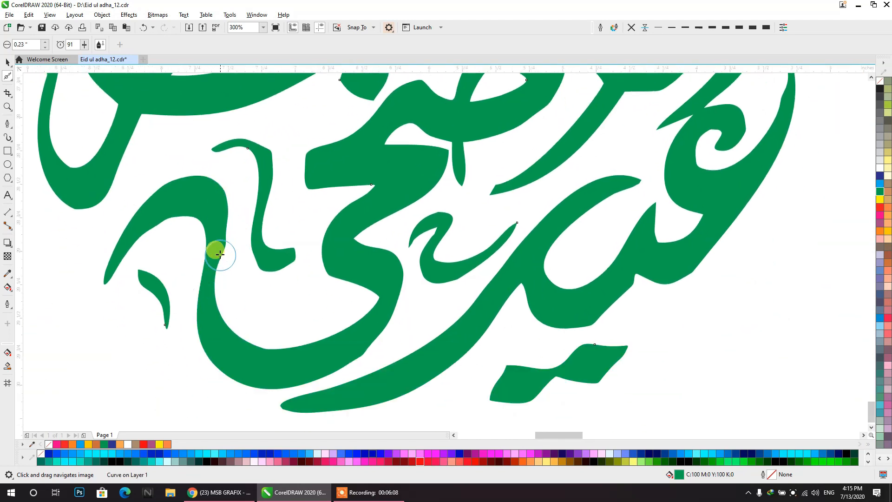
- Smooth the bend of the arched lower-left letter and the lower tip of the long diagonal stroke below the central loop
scroll(227, 234, up, 4)
drag(242, 200, 205, 262)
mouse_move(383, 215)
mouse_down()
mouse_move(228, 305)
mouse_move(245, 272)
mouse_move(185, 304)
mouse_move(199, 308)
mouse_up()
scroll(180, 278, down, 6)
scroll(179, 305, up, 6)
scroll(243, 227, down, 3)
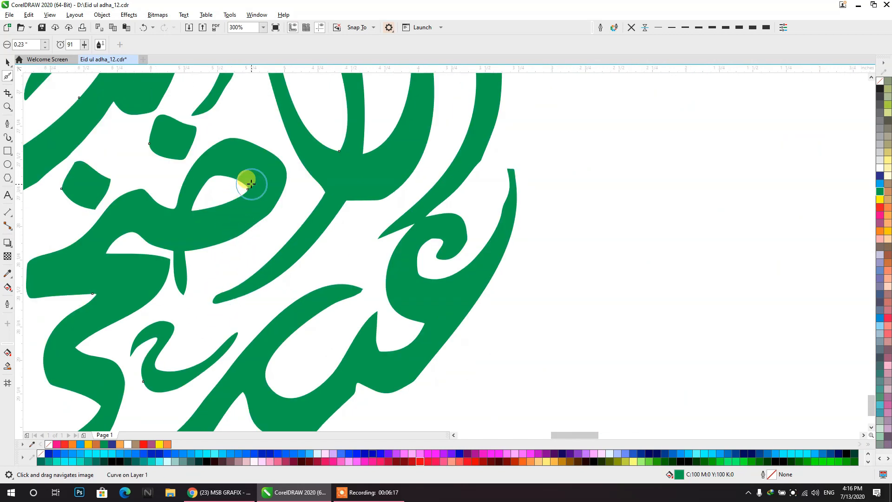
- Refine the inner opening and outer curve of the central looped letter with further smoothing
drag(251, 184, 260, 194)
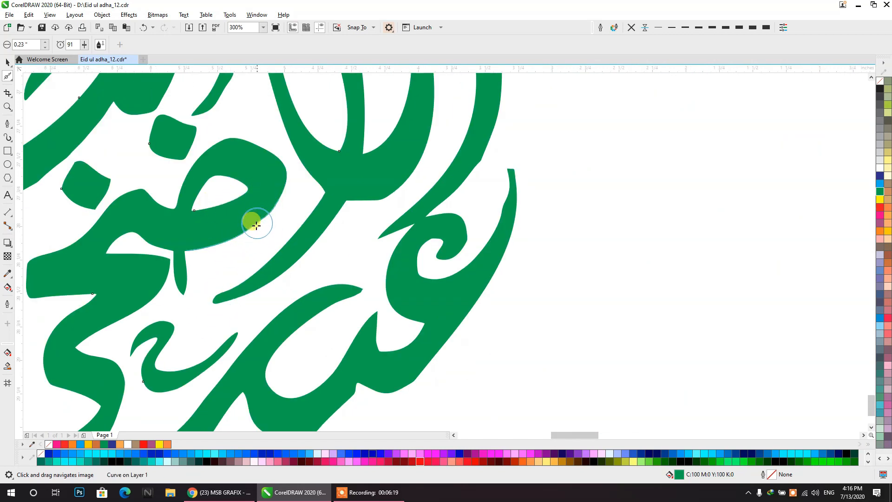
mouse_move(256, 225)
mouse_down()
mouse_move(140, 253)
mouse_move(139, 189)
mouse_move(163, 205)
mouse_move(90, 197)
mouse_move(217, 209)
mouse_move(163, 150)
mouse_move(222, 158)
mouse_up()
scroll(217, 209, up, 1)
drag(298, 241, 216, 318)
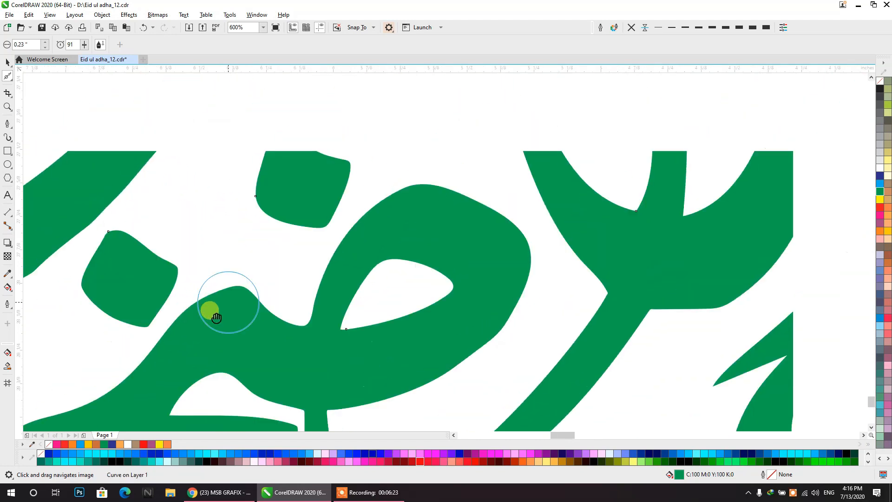
scroll(245, 169, down, 1)
scroll(334, 193, down, 1)
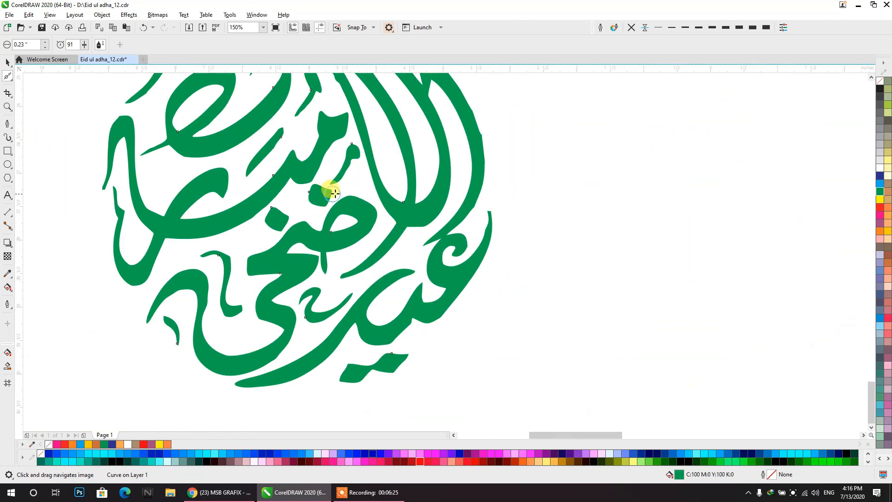
- Round the blunt upward tip of the lower-right letter and smooth the angular edge of the neighbouring long stroke
scroll(491, 218, up, 3)
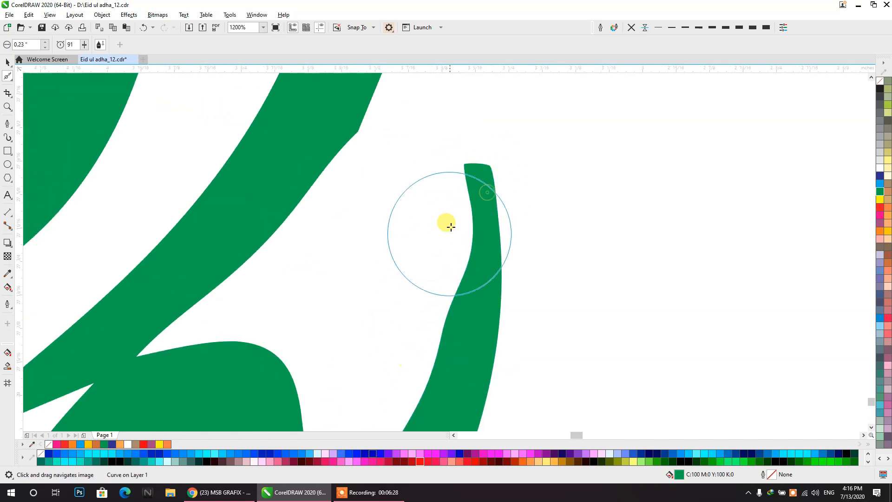
mouse_move(490, 177)
mouse_down()
mouse_move(493, 218)
mouse_move(430, 357)
mouse_move(462, 291)
mouse_move(427, 310)
mouse_move(485, 315)
mouse_move(462, 300)
mouse_move(469, 271)
mouse_move(461, 336)
mouse_up()
drag(471, 271, 445, 334)
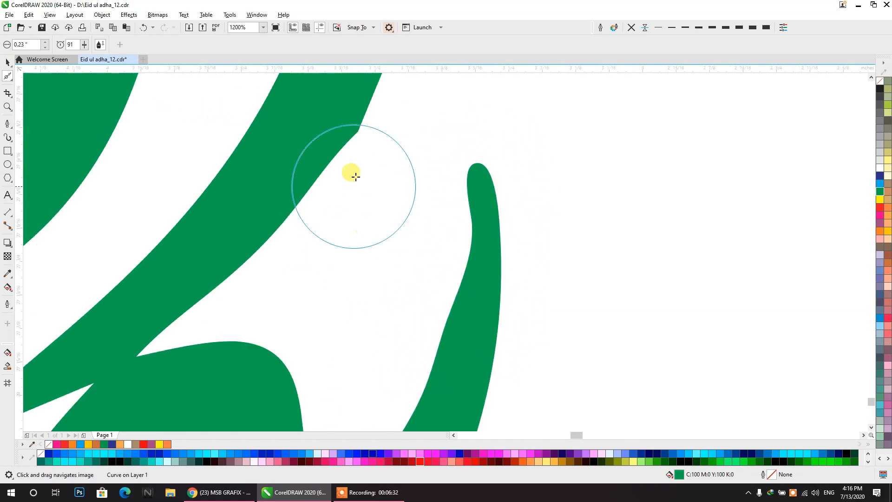
drag(364, 101, 320, 178)
scroll(320, 175, down, 1)
scroll(319, 173, down, 2)
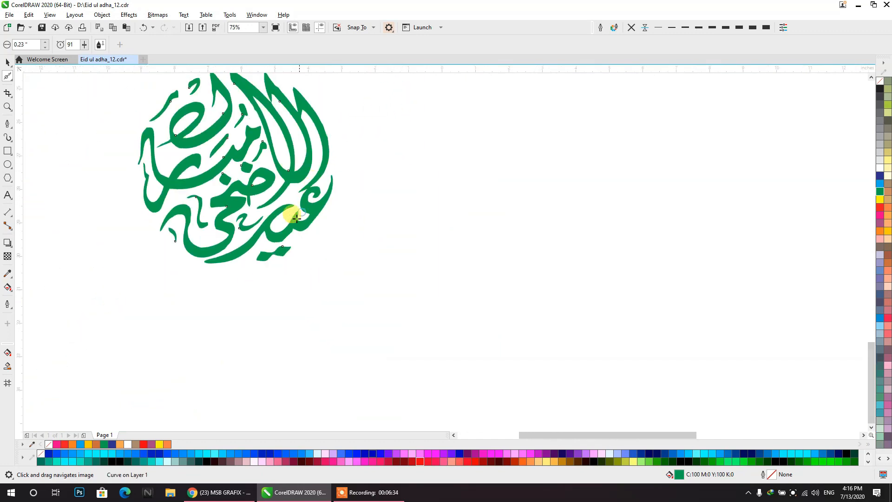
- Smooth the lower outer edge of the lower-right letter's deep bowl by removing surplus nodes with the Shape tool
scroll(312, 174, up, 2)
mouse_move(266, 248)
mouse_down()
mouse_move(189, 279)
mouse_move(285, 205)
mouse_move(229, 259)
mouse_move(302, 167)
mouse_up()
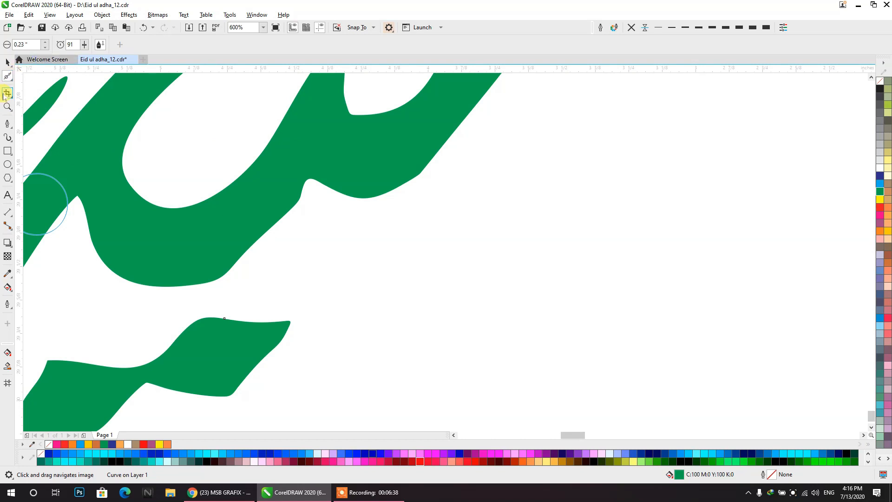
click(11, 80)
click(39, 90)
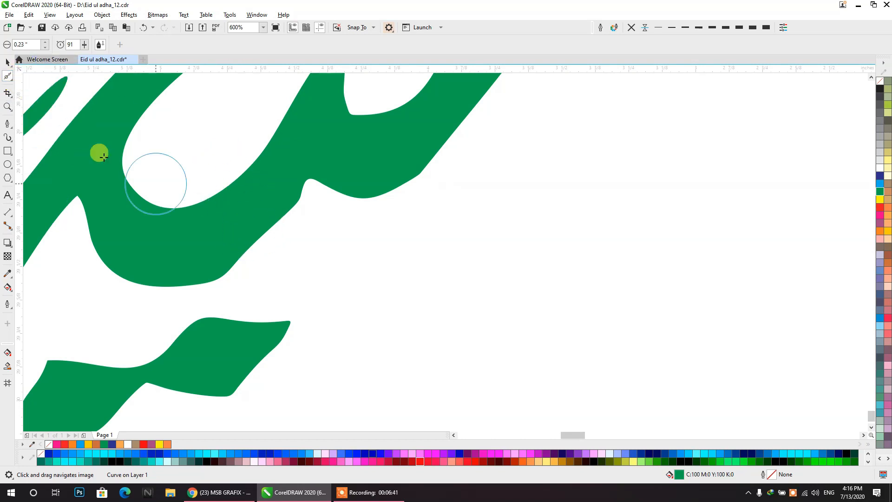
click(14, 80)
click(37, 73)
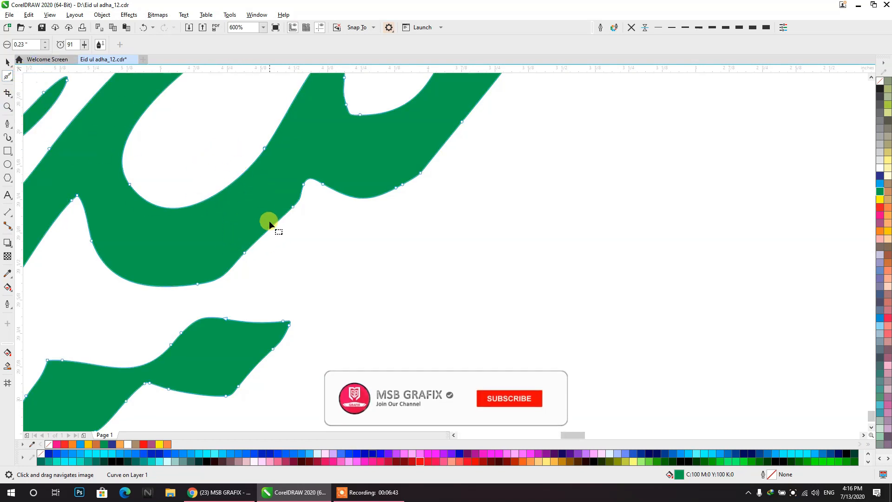
double_click(291, 207)
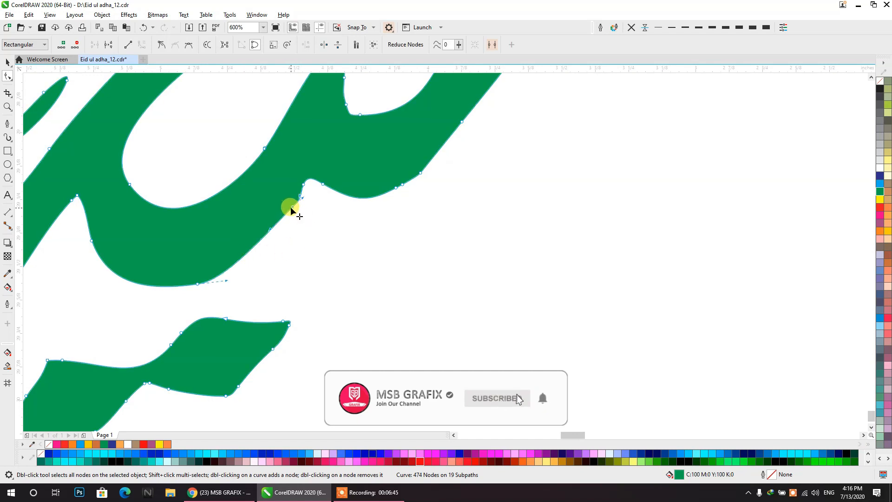
double_click(277, 232)
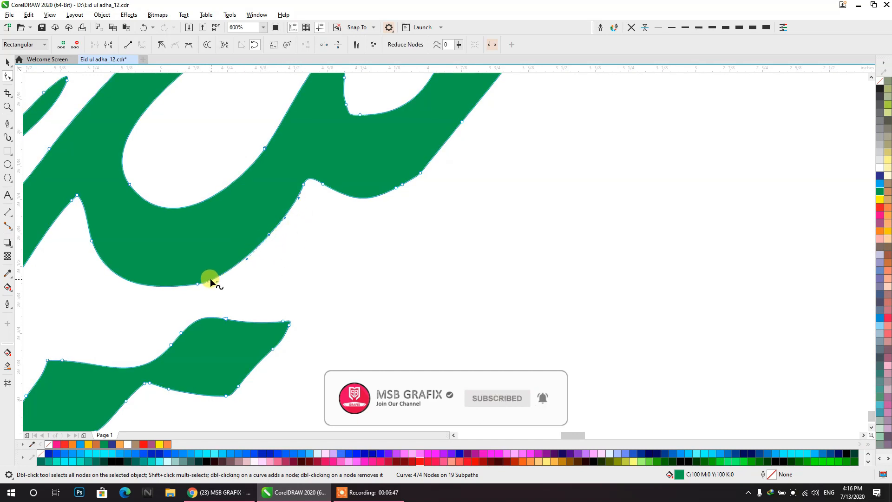
double_click(198, 284)
click(180, 286)
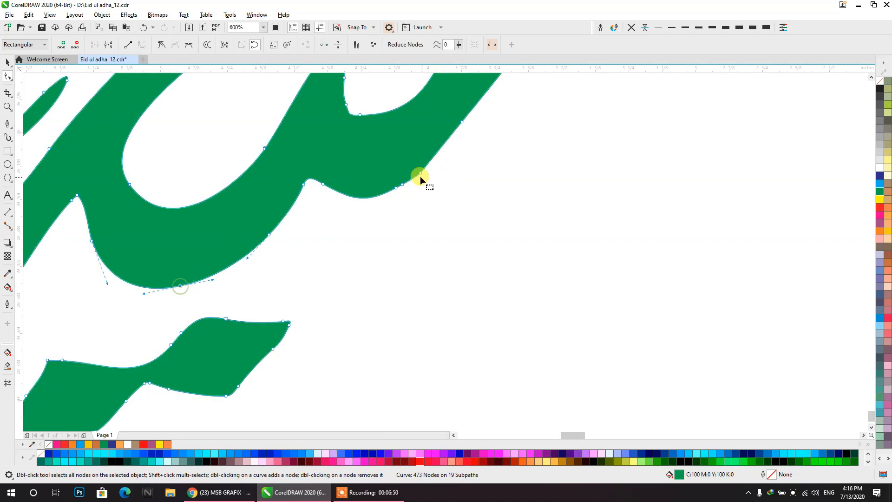
- Delete surplus nodes on the shallow curve beside the bowl and along the outer edge of the lower-right letter
key(Delete)
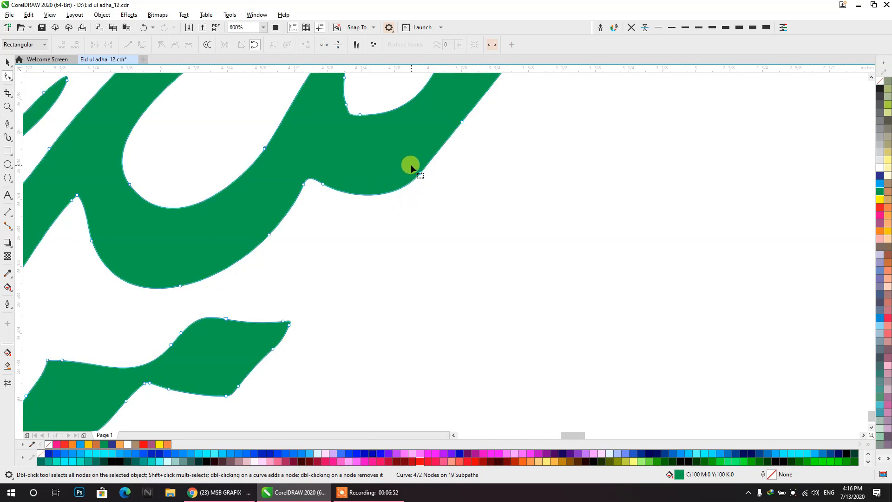
drag(412, 168, 440, 193)
key(Delete)
scroll(445, 181, down, 1)
scroll(445, 180, down, 2)
scroll(481, 123, up, 2)
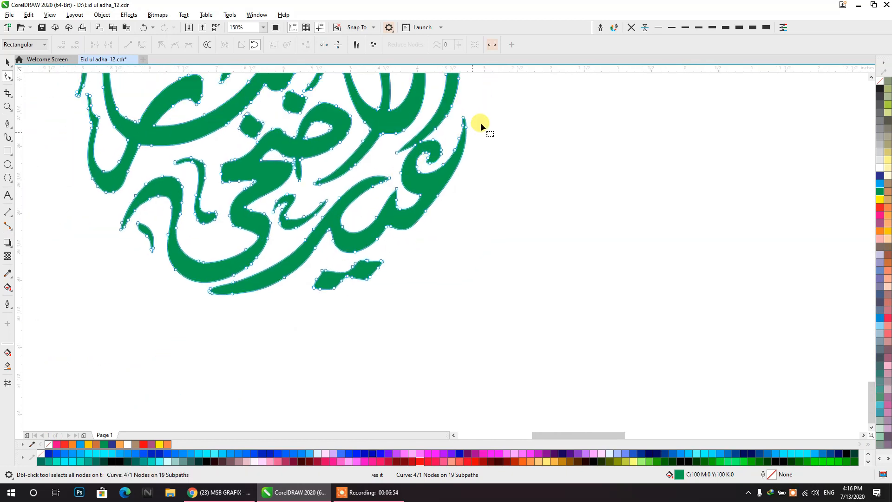
drag(445, 184, 444, 185)
key(Delete)
scroll(435, 180, down, 1)
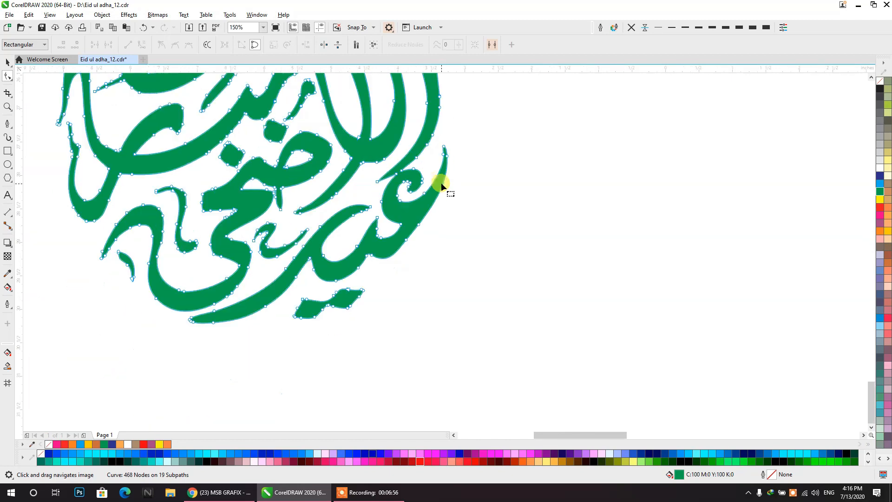
- Enlarge the green calligraphy to about 17.5 inches wide and place it near the other designs, below the red source image
click(8, 62)
scroll(119, 116, down, 2)
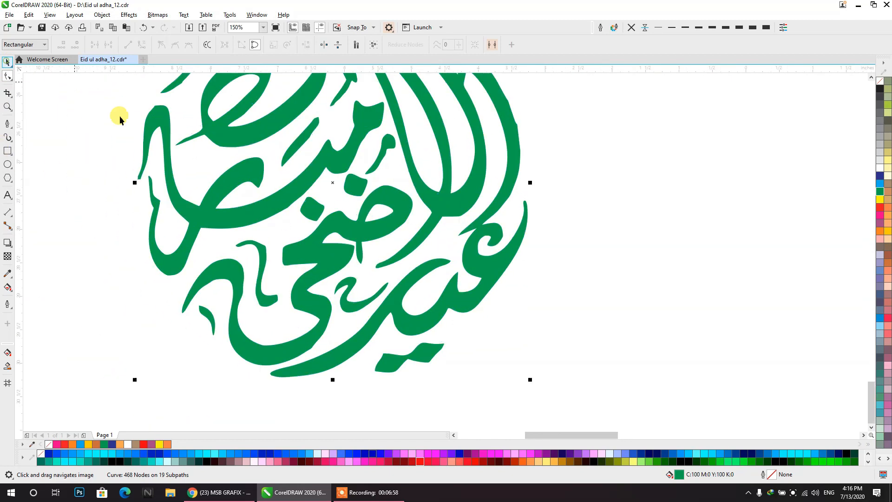
scroll(299, 211, down, 2)
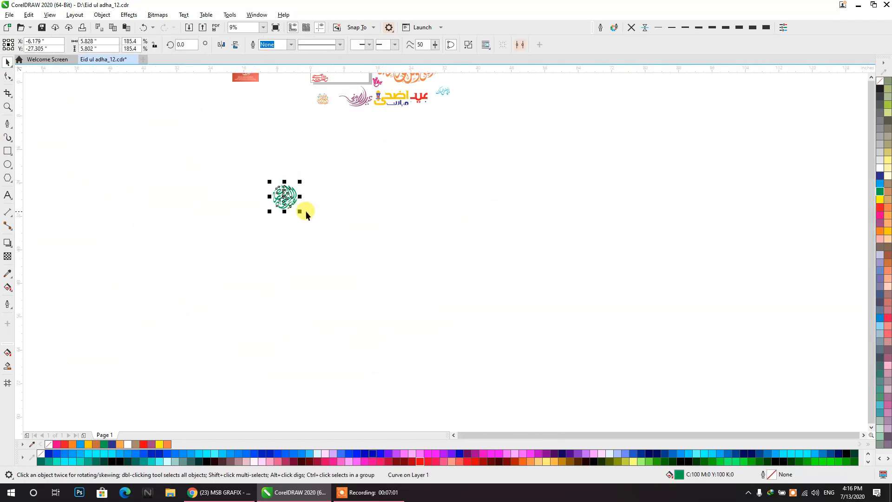
drag(301, 213, 349, 261)
drag(321, 233, 234, 248)
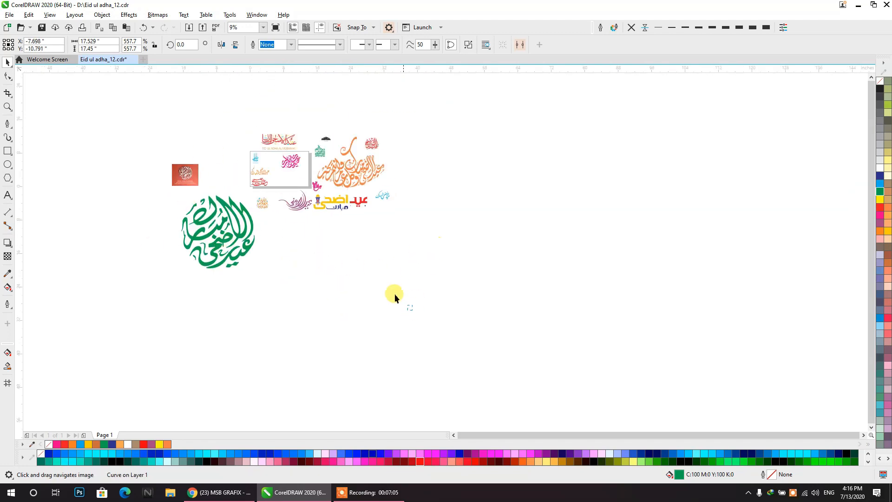
- Move all the artwork off the page to the empty area on its right and delete the source bitmap
drag(395, 294, 98, 97)
drag(188, 175, 510, 172)
click(462, 199)
click(507, 177)
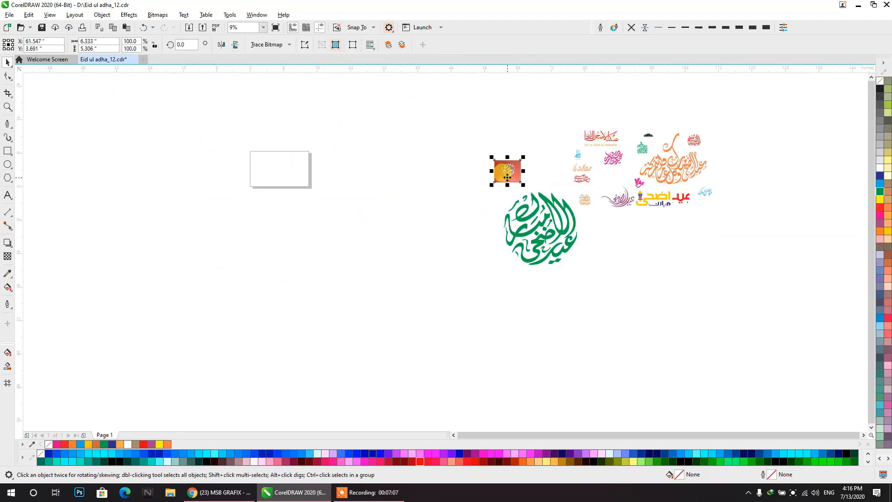
key(Delete)
- Shrink the green calligraphy to about 174% scale and place it beside the other designs
click(536, 231)
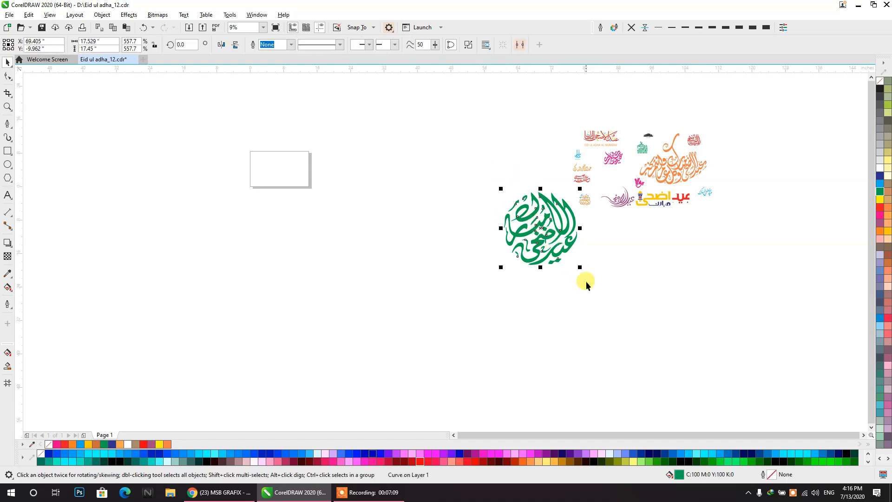
click(566, 251)
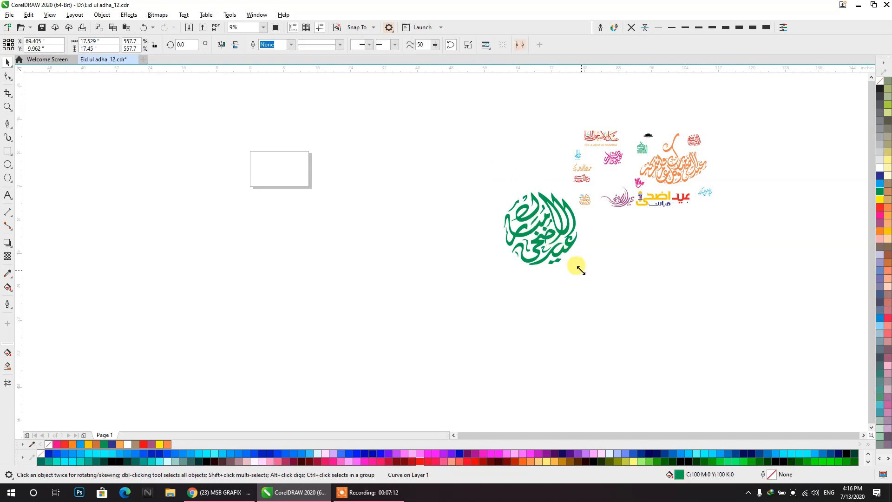
drag(581, 270, 530, 326)
click(551, 188)
drag(522, 207, 552, 174)
- Set the page size to the HD preset of 1,920 by 1,080 px and add a page-sized rectangle
click(123, 135)
click(27, 49)
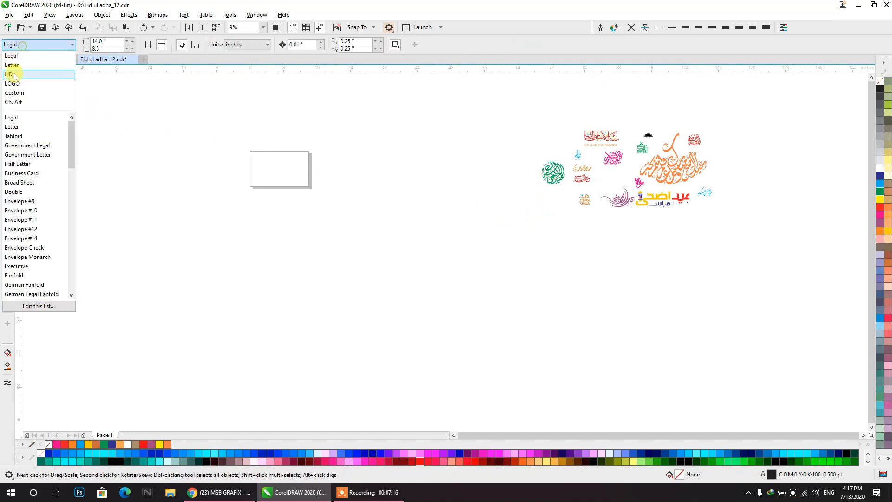
click(30, 74)
click(107, 42)
scroll(285, 165, up, 5)
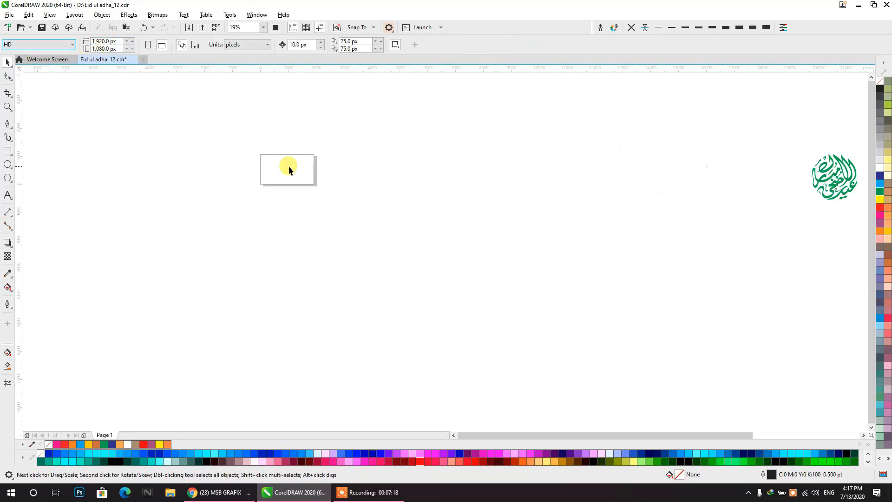
double_click(7, 151)
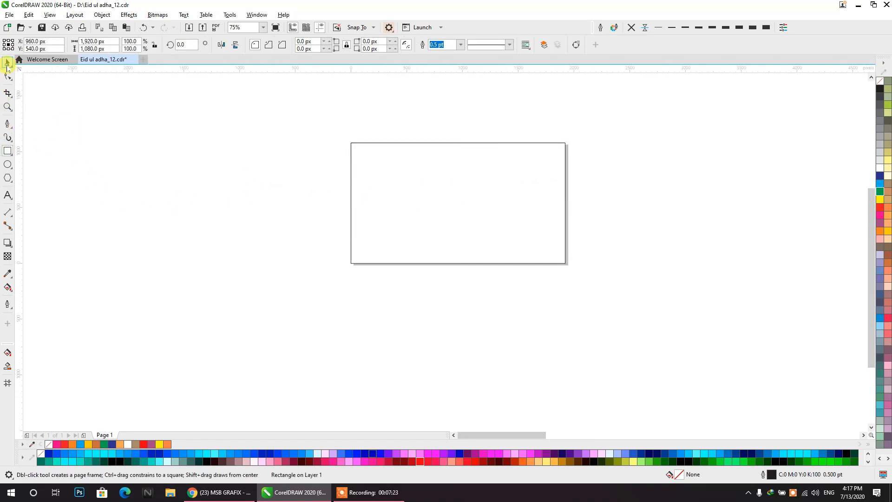
click(7, 62)
- Move the yellow, red and blue Eid calligraphy group from the collection onto the page
scroll(352, 195, down, 4)
click(659, 199)
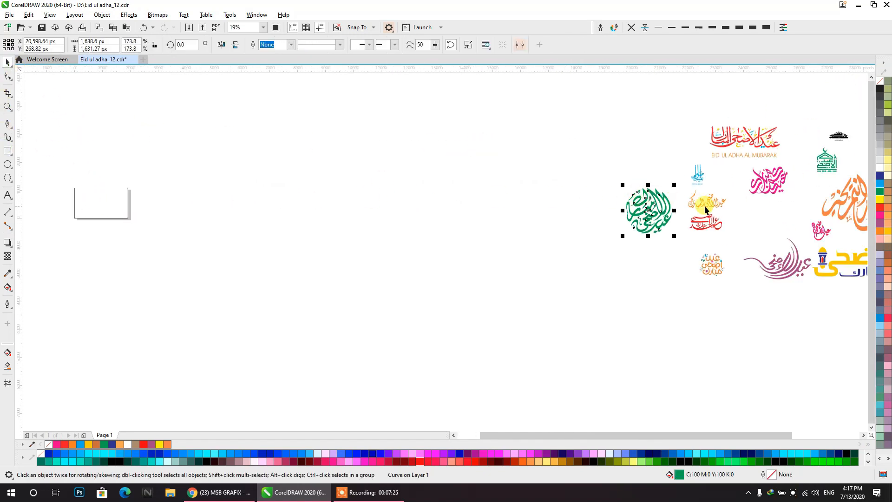
drag(700, 205, 394, 148)
drag(576, 197, 581, 236)
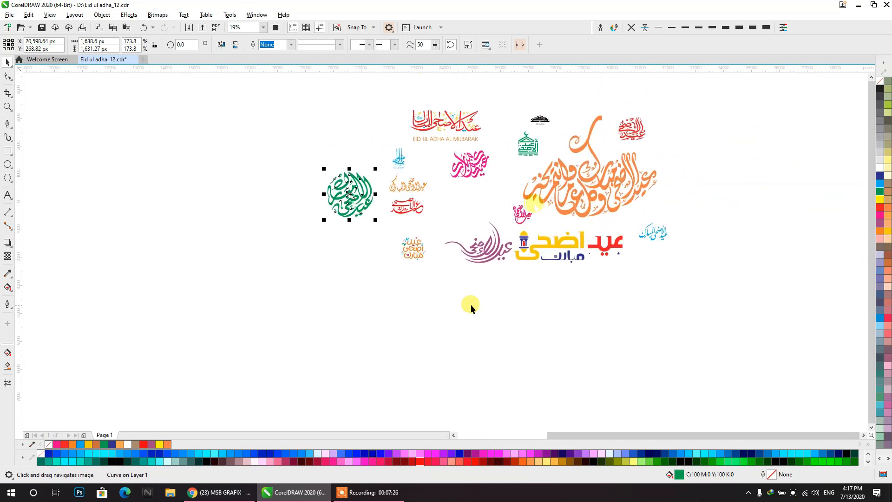
drag(400, 205, 593, 227)
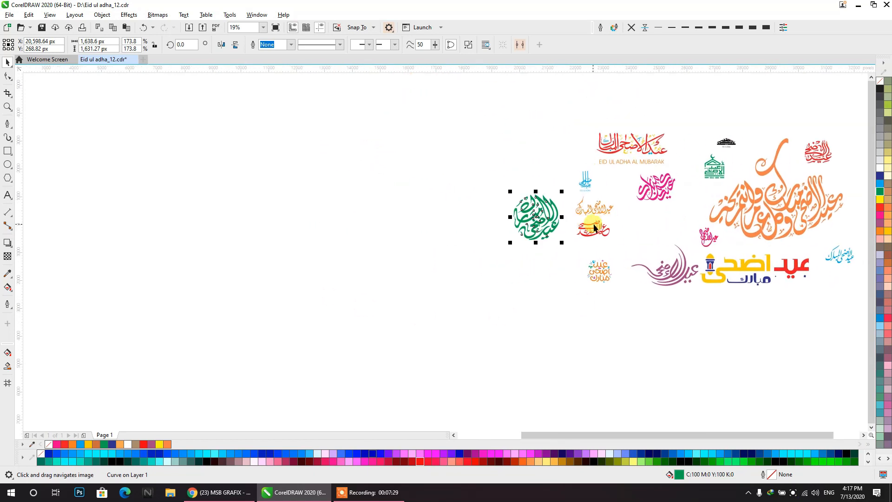
click(771, 266)
drag(784, 268, 382, 265)
drag(504, 279, 890, 280)
drag(775, 271, 384, 219)
- Resize the multicoloured calligraphy to about 1,253 px wide and centre it on the page
scroll(368, 196, up, 1)
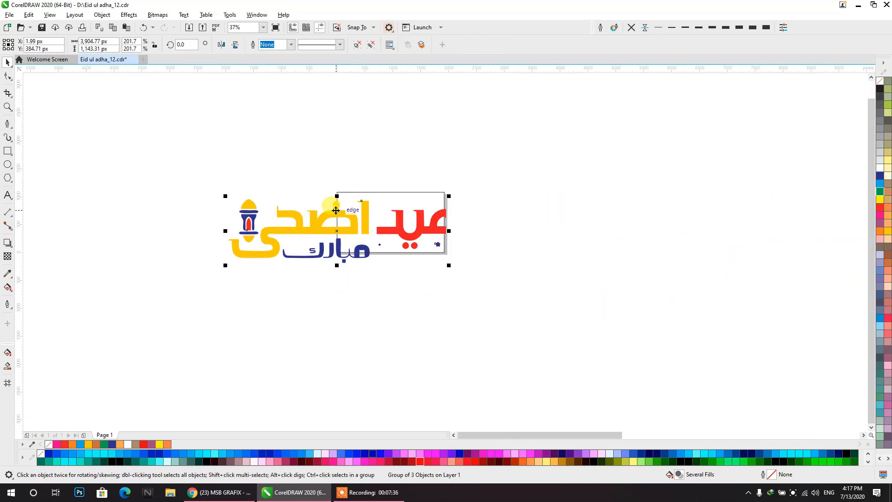
scroll(336, 210, up, 1)
drag(123, 317, 443, 262)
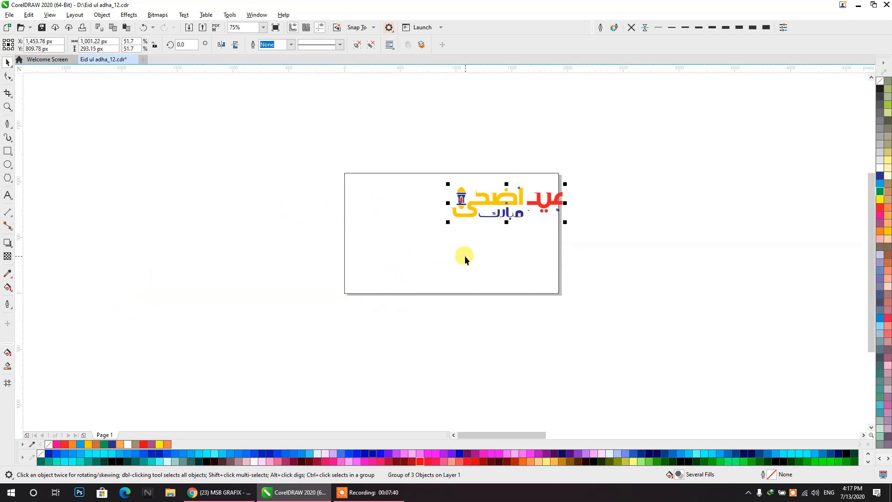
scroll(464, 257, up, 2)
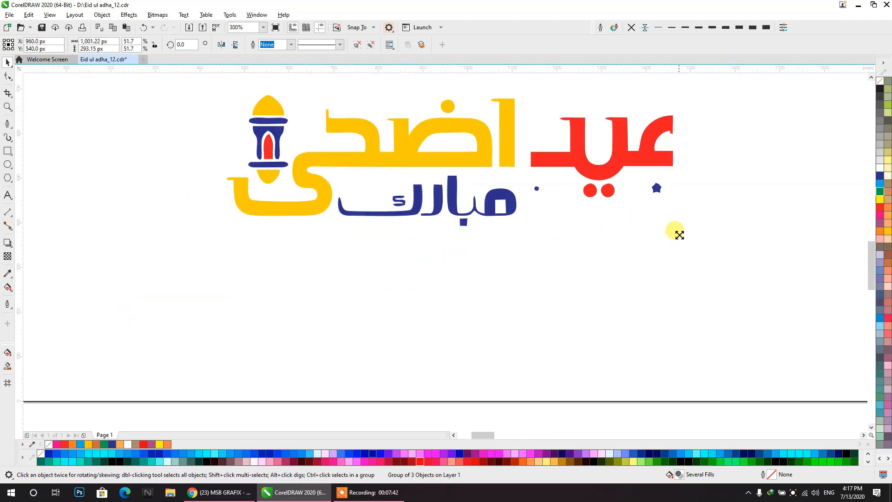
drag(679, 235, 690, 325)
scroll(690, 325, down, 1)
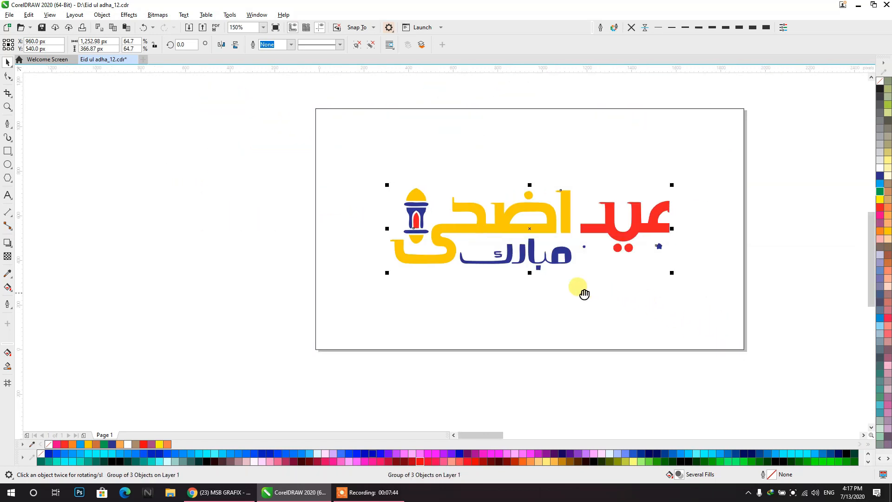
- Delete the stray blue star-like piece below the red letters from the blue curve's nodes
click(771, 209)
scroll(566, 236, up, 1)
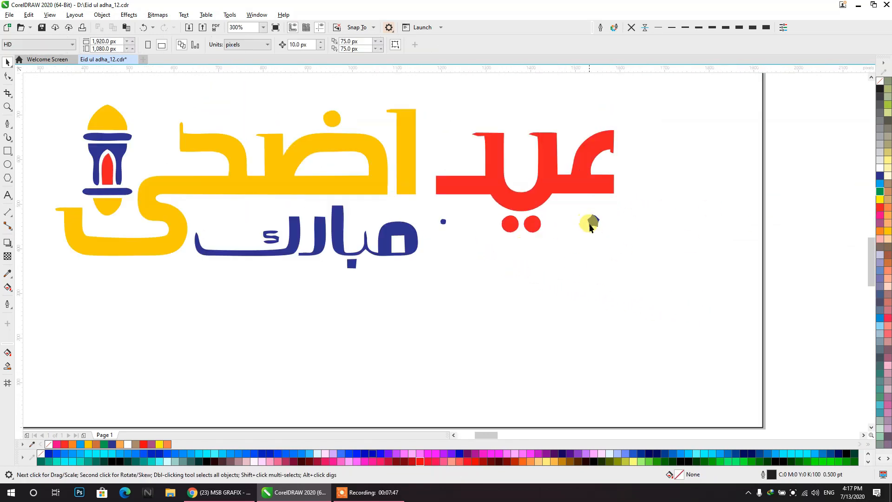
ctrl+click(590, 223)
drag(590, 223, 593, 221)
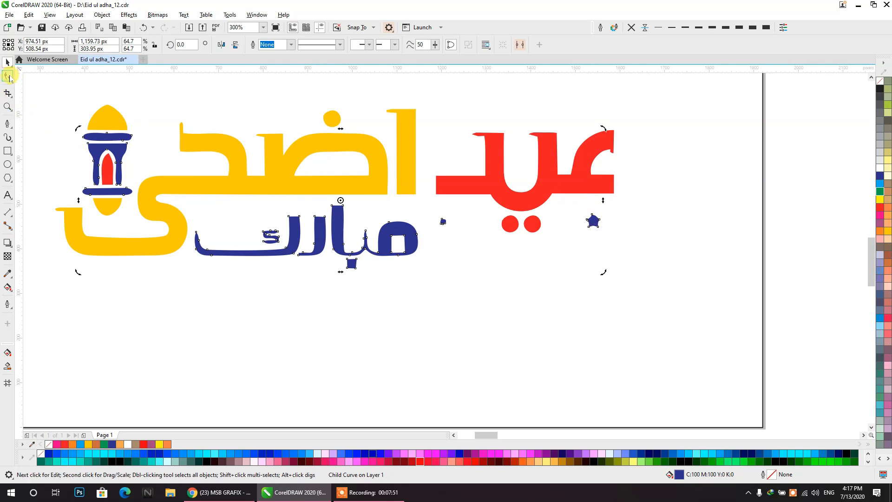
click(9, 76)
drag(621, 241, 626, 244)
key(Delete)
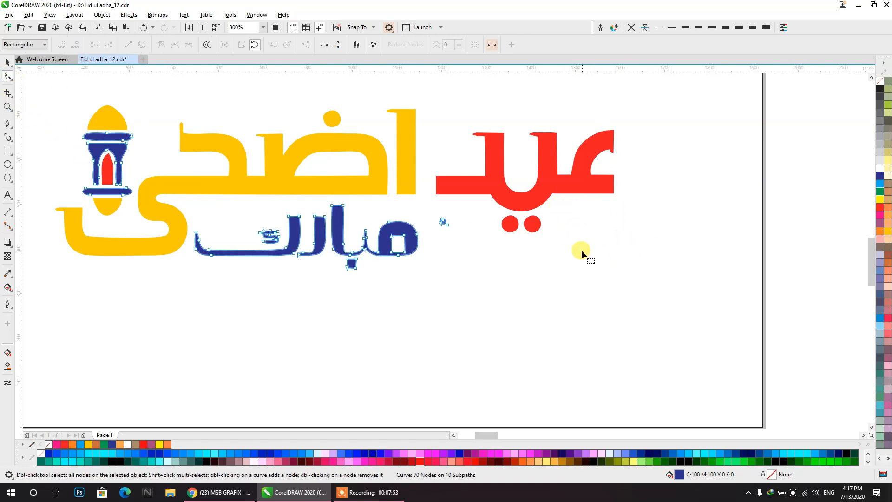
click(6, 62)
- Fill the page-sized rectangle with pale yellow (C0 M0 Y20 K0), after trying a light peach
scroll(418, 259, down, 3)
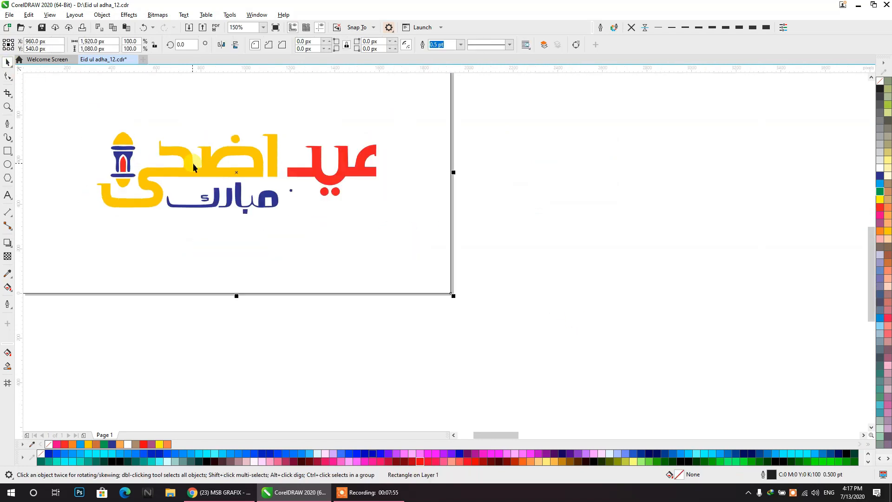
click(528, 169)
click(888, 238)
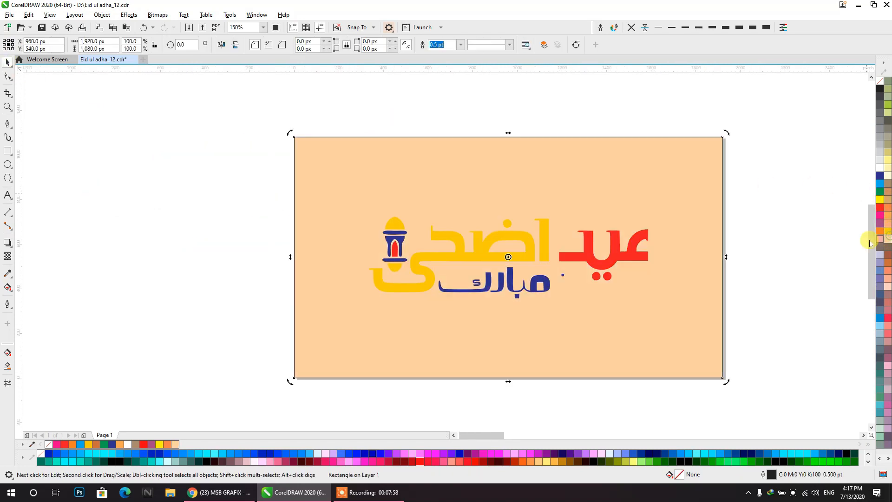
drag(793, 235, 645, 227)
click(889, 177)
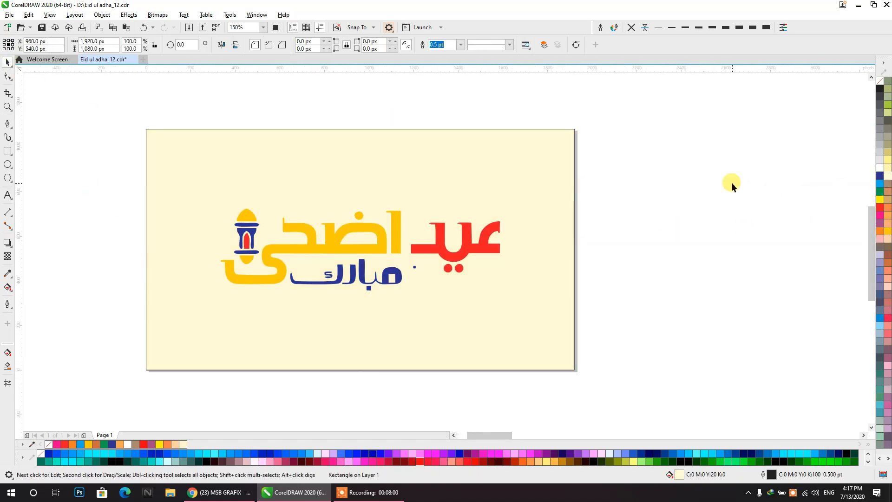
- Add a drop shadow to the calligraphy group, offset about 12 px right and 9 px down
click(465, 250)
click(5, 242)
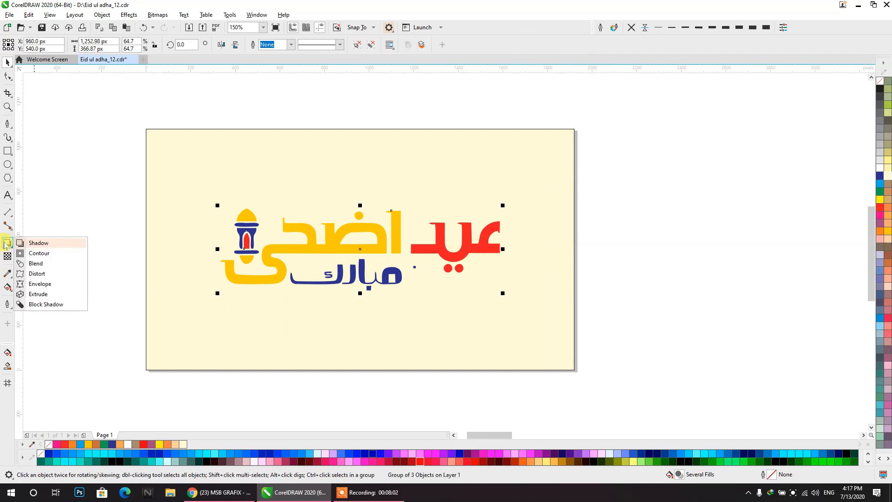
click(32, 241)
drag(360, 249, 416, 293)
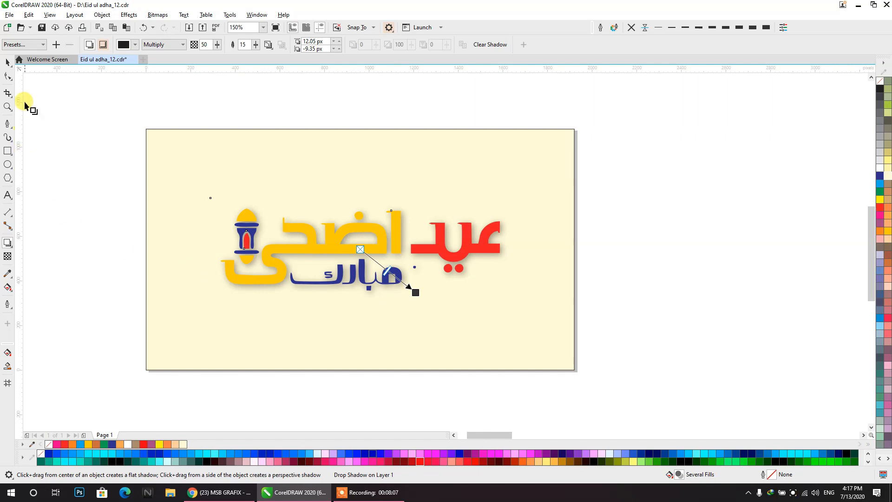
- Recolour the whole calligraphy group white
click(5, 62)
scroll(403, 278, up, 2)
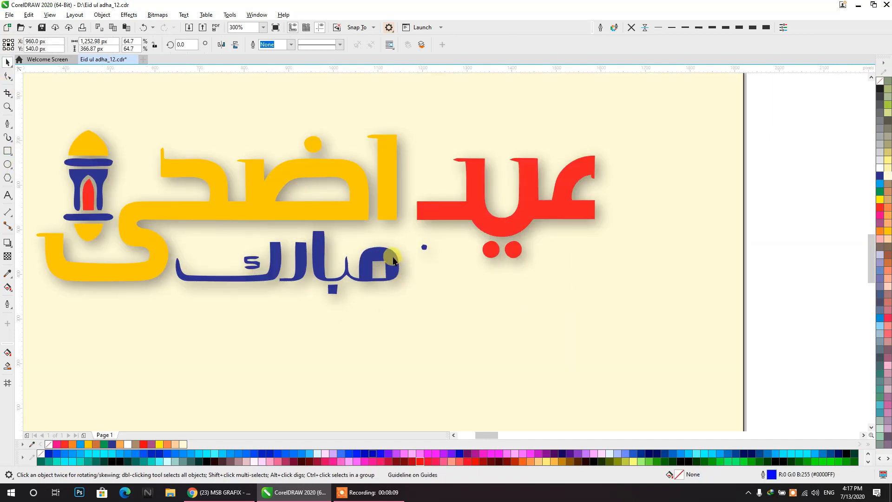
click(879, 168)
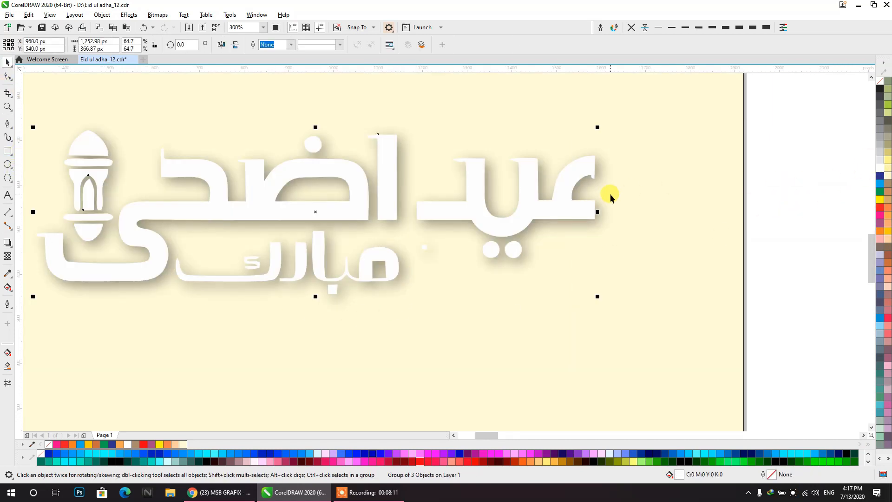
- Recolour the calligraphy group yellow (C0 M0 Y100 K0), after trying black and red
click(882, 86)
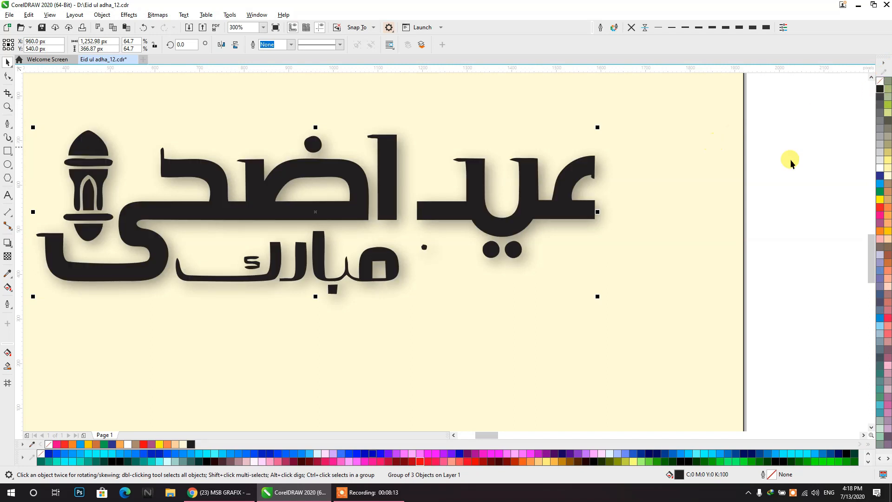
click(881, 212)
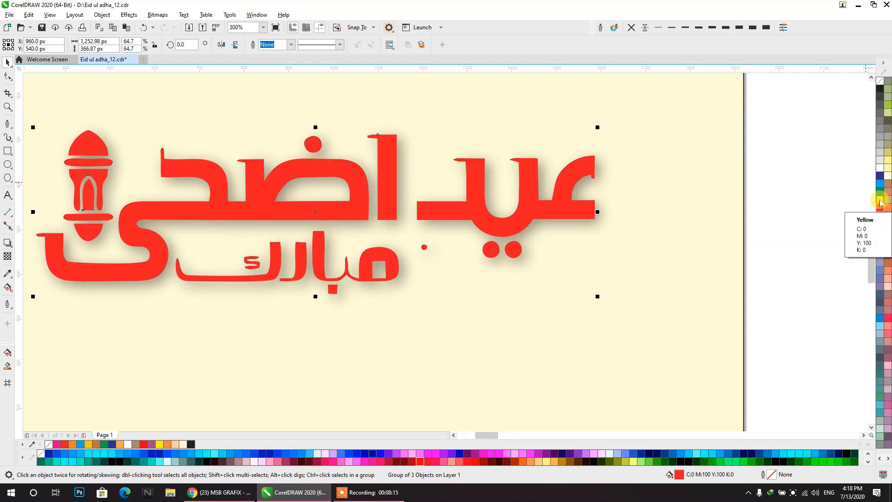
click(879, 199)
- Cut the whole design from the page and create a new 300 dpi RGB document in Letter size
scroll(590, 179, down, 4)
drag(660, 122, 353, 345)
key(ctrl+x)
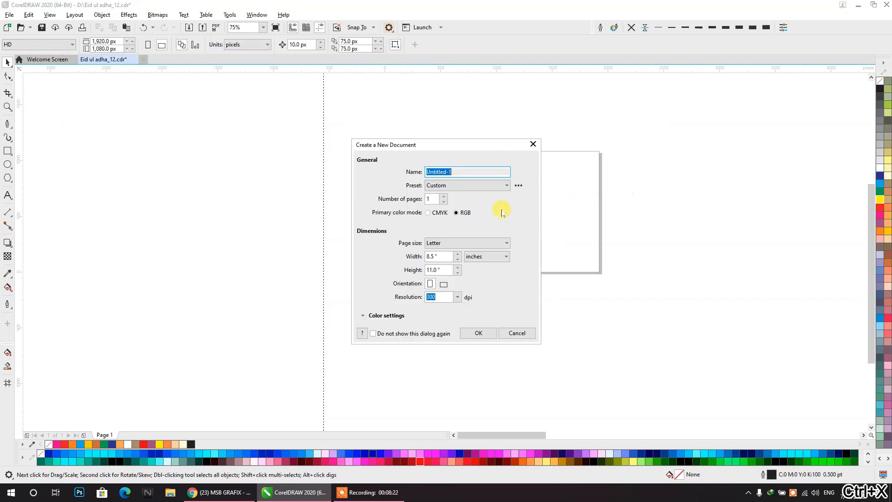
click(462, 218)
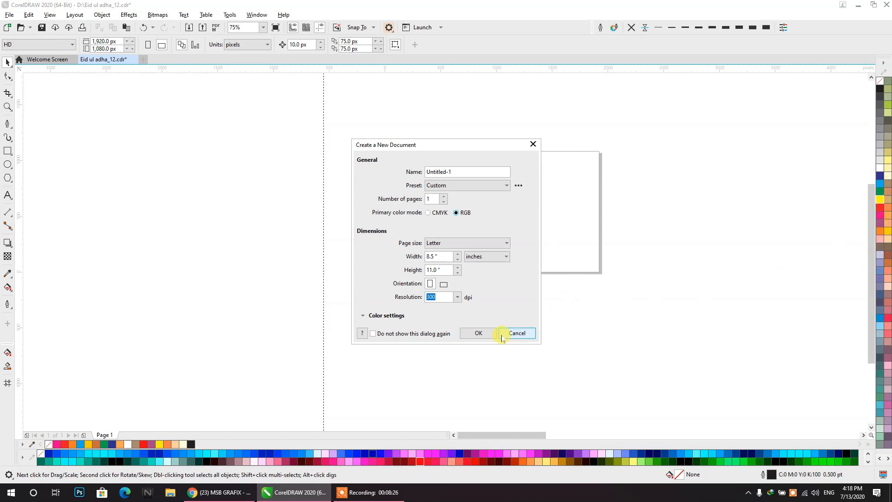
click(478, 333)
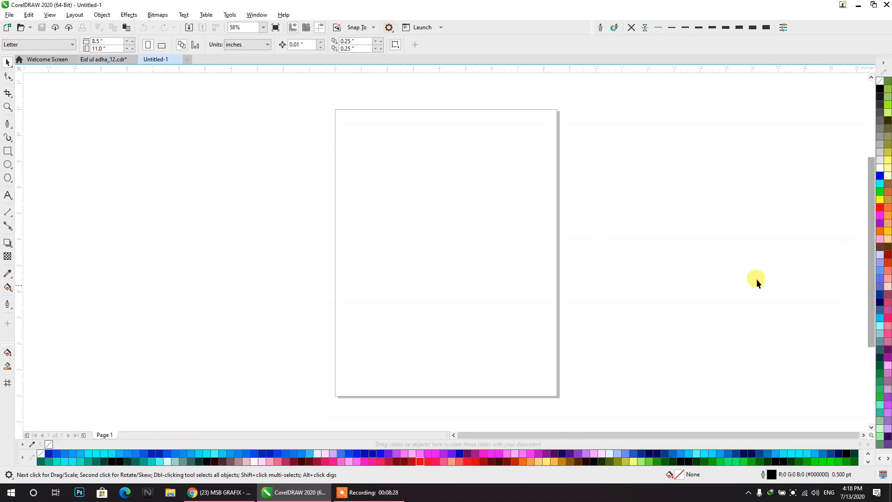
- Set the new document's page size to HD and paste the cut design onto the page
click(37, 48)
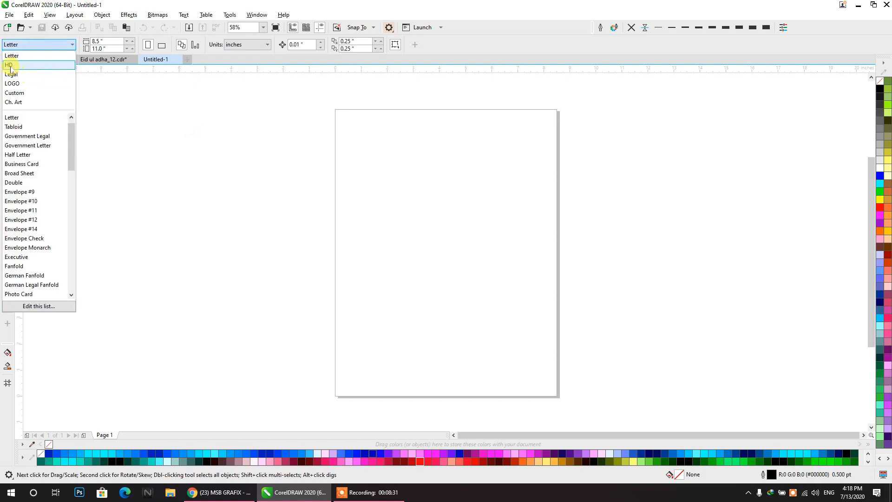
click(10, 63)
scroll(463, 252, up, 2)
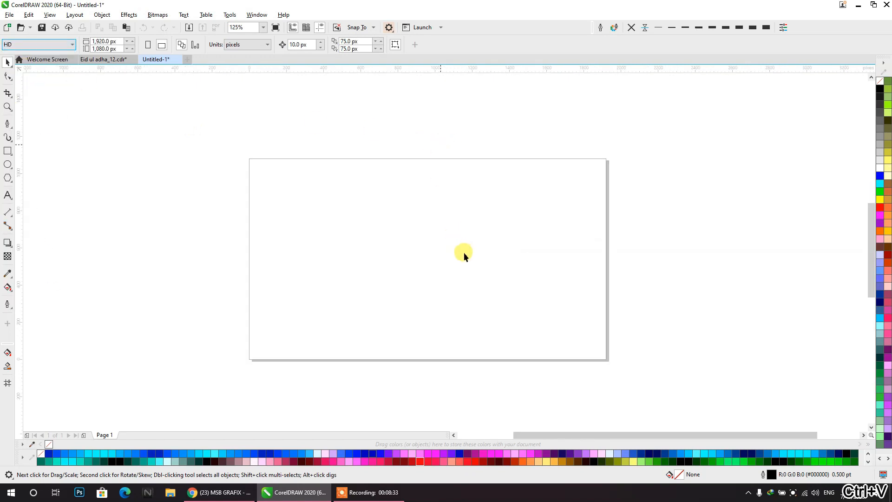
scroll(410, 225, down, 5)
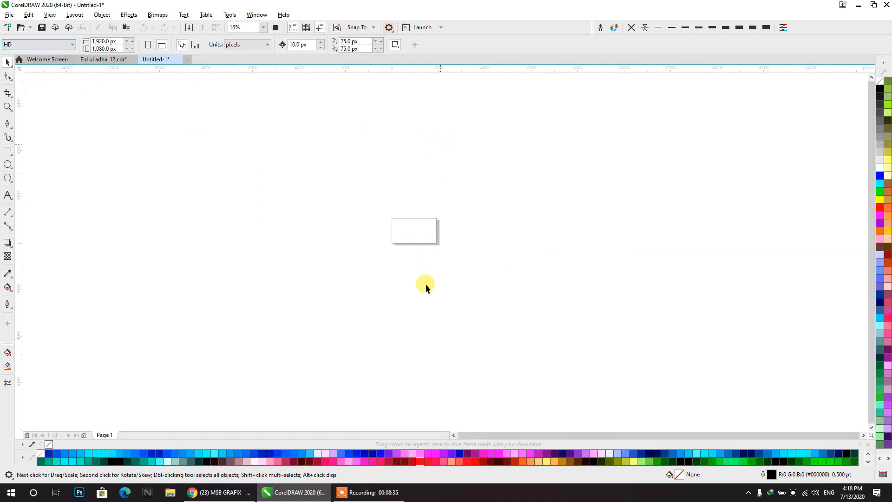
right_click(421, 298)
click(439, 370)
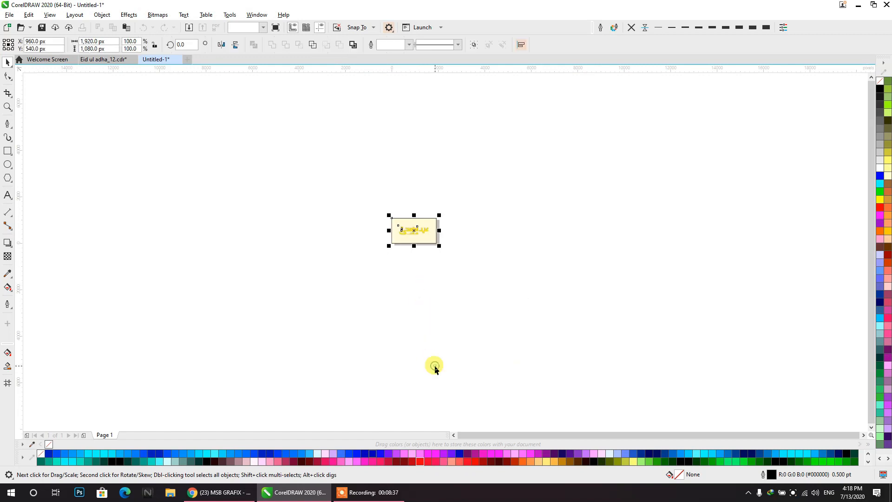
scroll(412, 231, up, 5)
scroll(589, 191, up, 2)
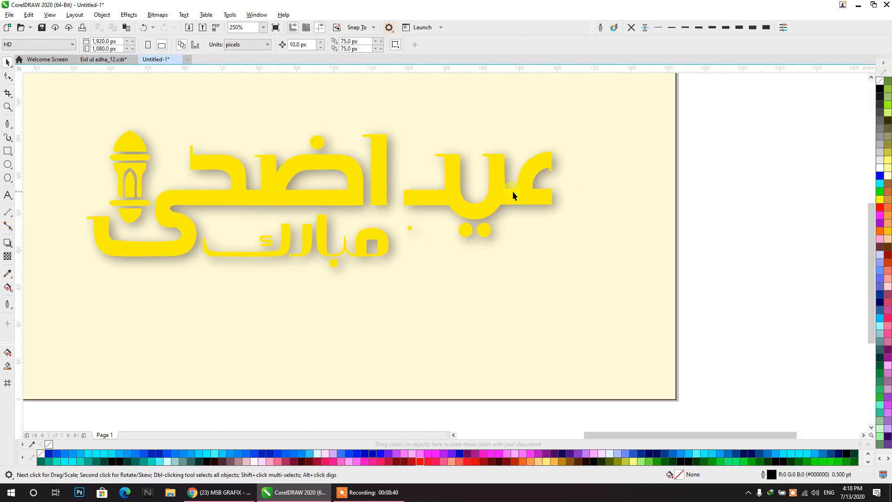
- Recolour the calligraphy group red (#FF0000) and the page-sized rectangle pale yellow (#FFFFCC)
click(512, 191)
click(880, 207)
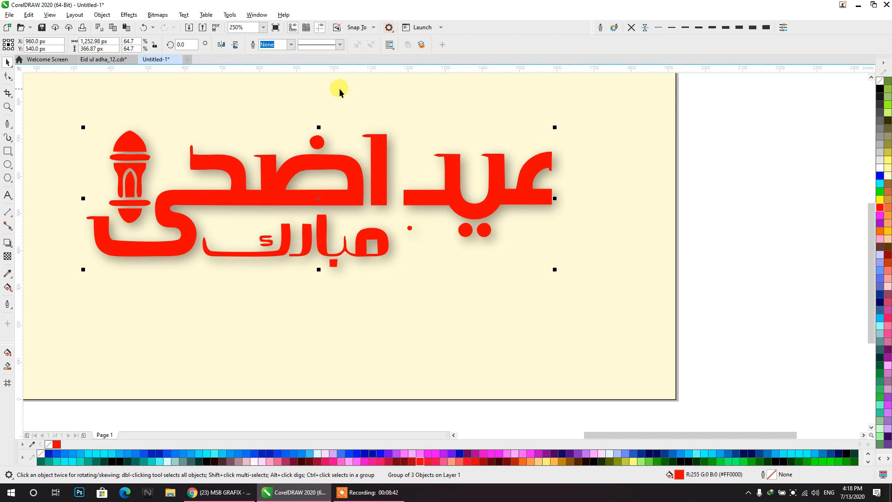
click(652, 239)
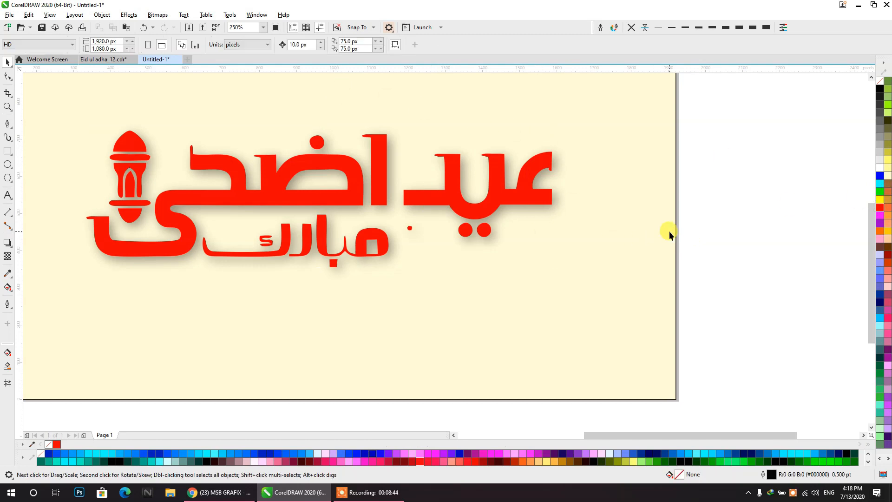
click(466, 215)
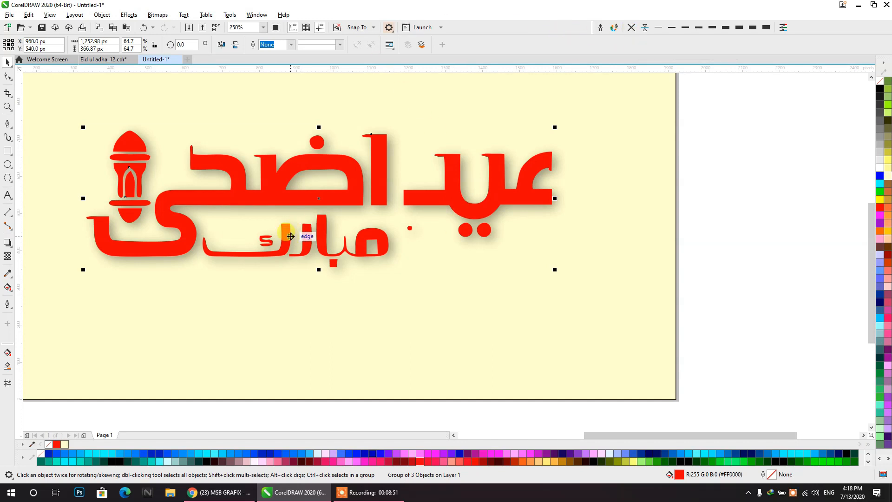
scroll(298, 239, down, 2)
scroll(211, 246, up, 2)
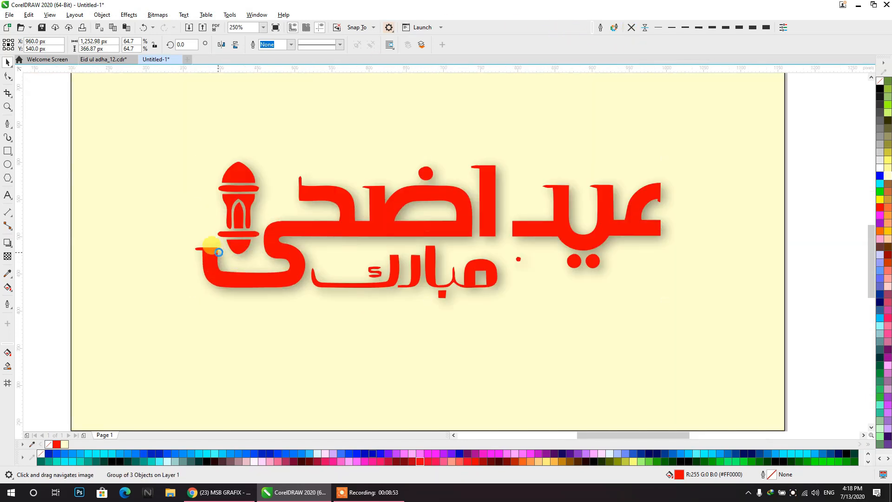
drag(327, 254, 286, 267)
click(760, 194)
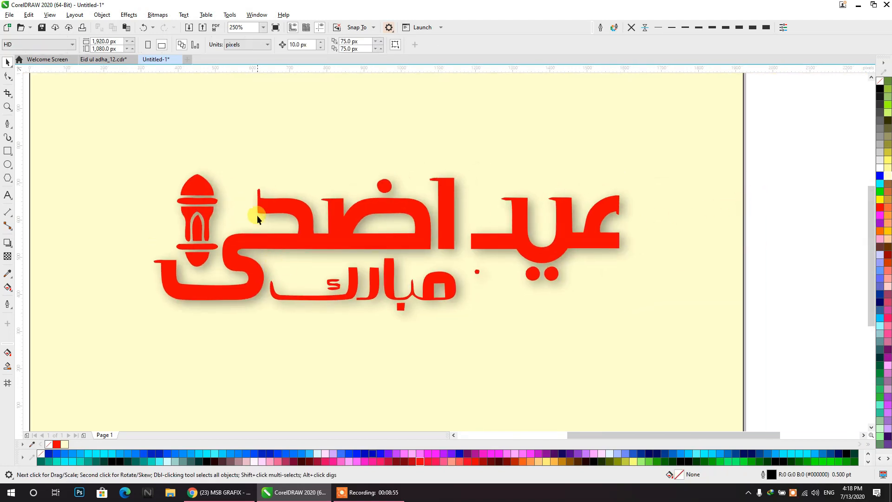
- Recolour only the curve of the lantern body and the small lower word golden yellow, after trying orange and yellow
click(208, 218)
click(207, 215)
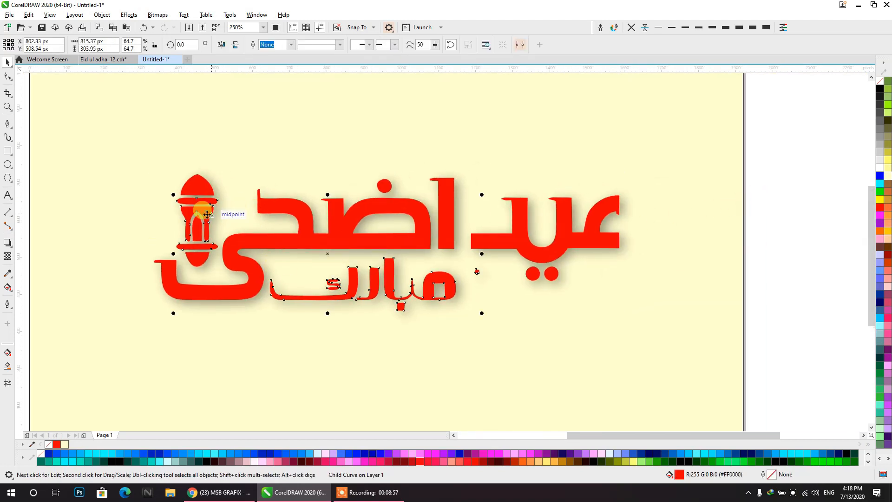
click(208, 216)
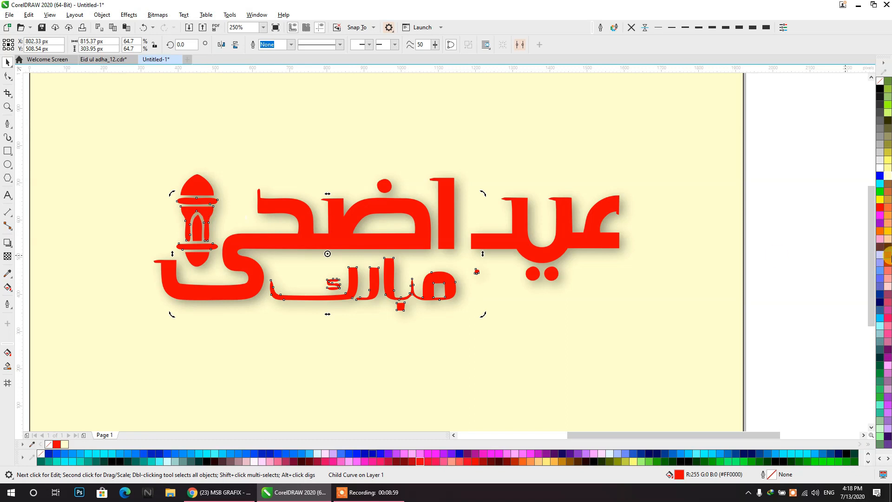
click(880, 231)
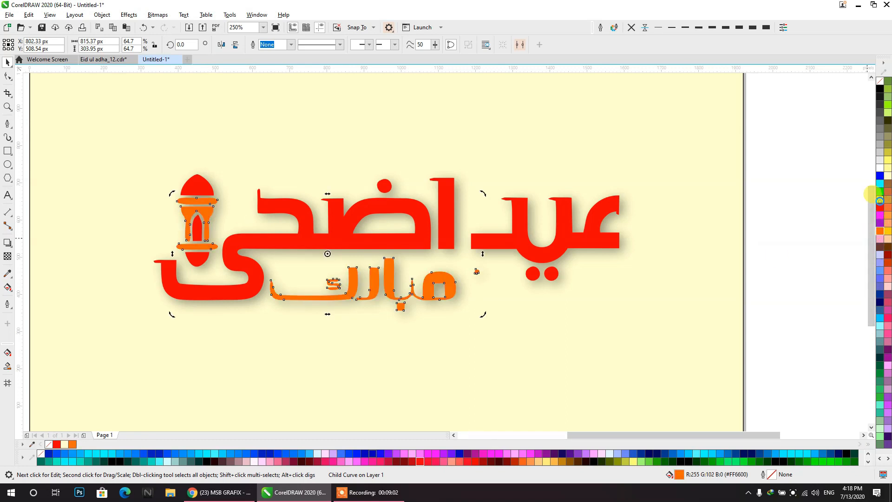
click(880, 200)
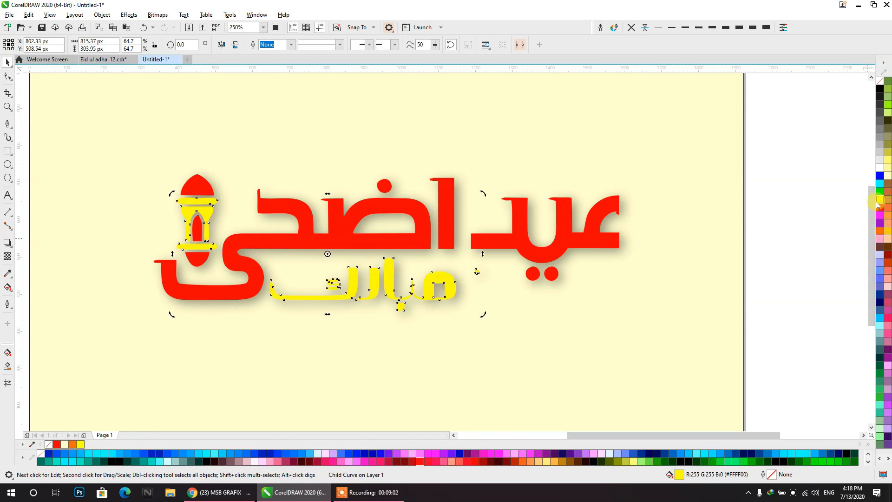
click(887, 230)
- Remove the outline from the pale yellow page-sized rectangle
click(733, 210)
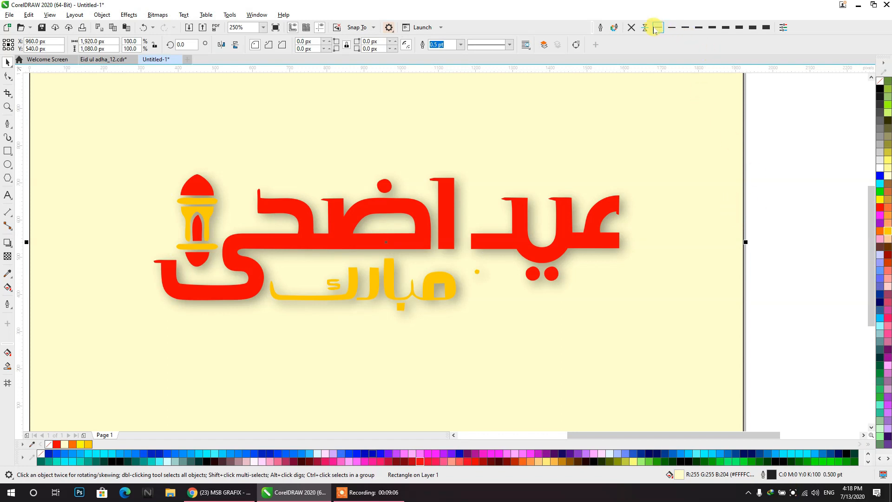
click(815, 129)
- Change the calligraphy's drop shadow to an inner shadow
click(633, 239)
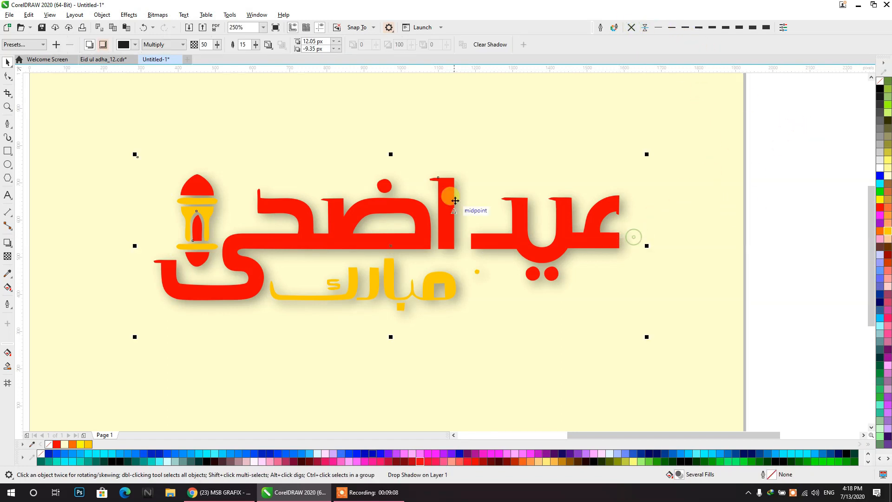
click(103, 44)
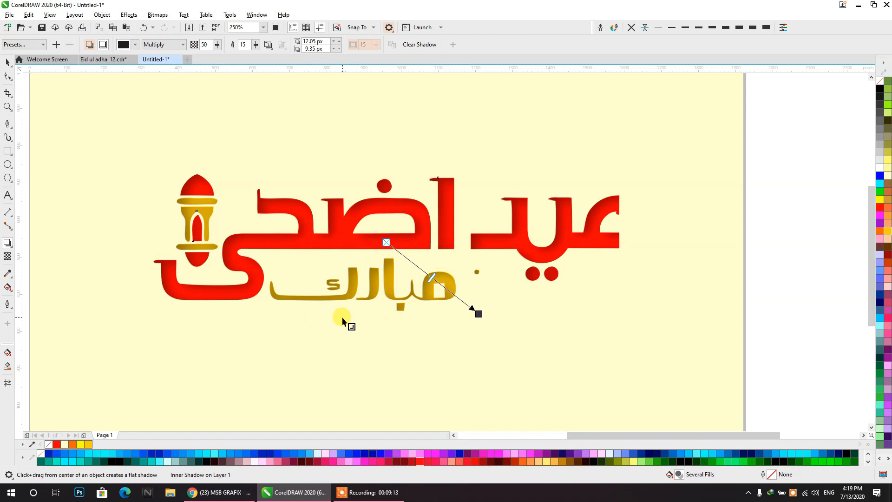
click(10, 64)
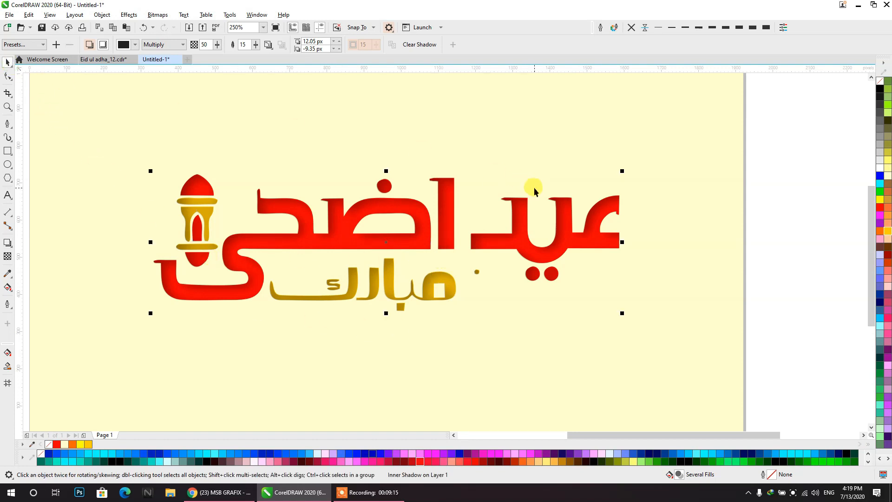
scroll(535, 188, down, 1)
click(650, 191)
scroll(479, 221, up, 2)
scroll(484, 257, down, 1)
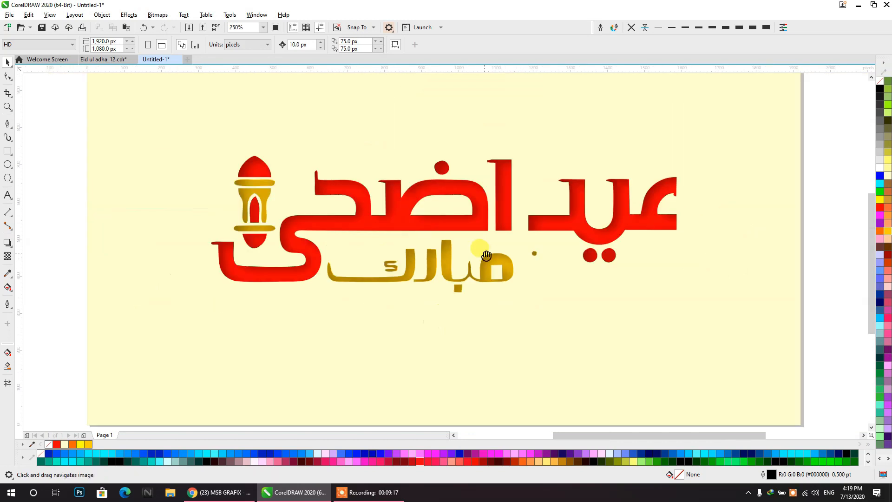
- Recolour the whole calligraphy group orange (#FF6600), after trying magenta, yellow and brown shades
click(537, 234)
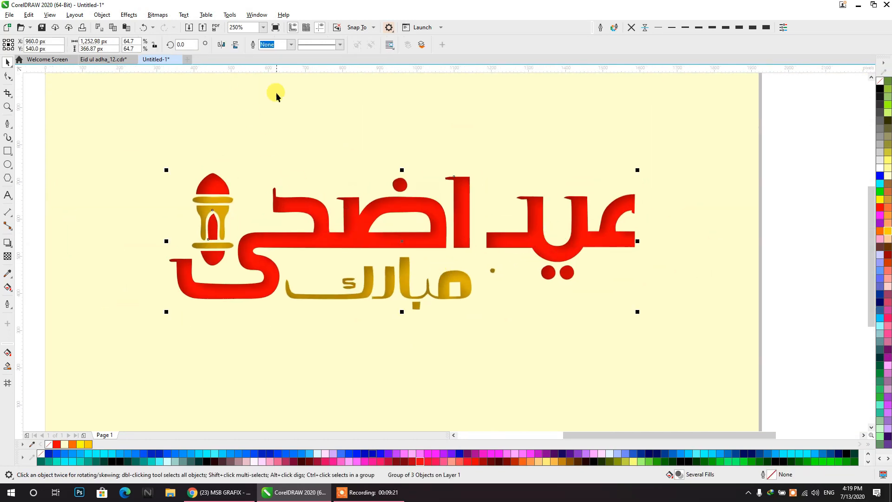
click(879, 216)
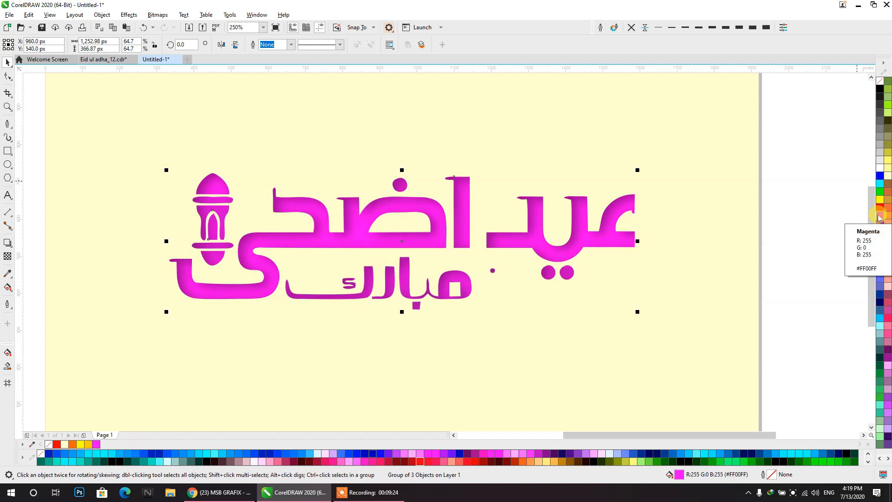
click(880, 199)
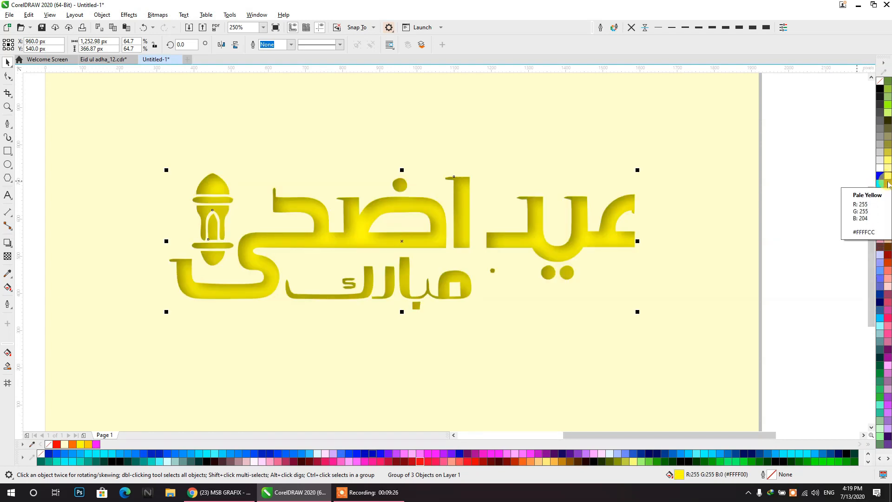
click(888, 185)
click(879, 257)
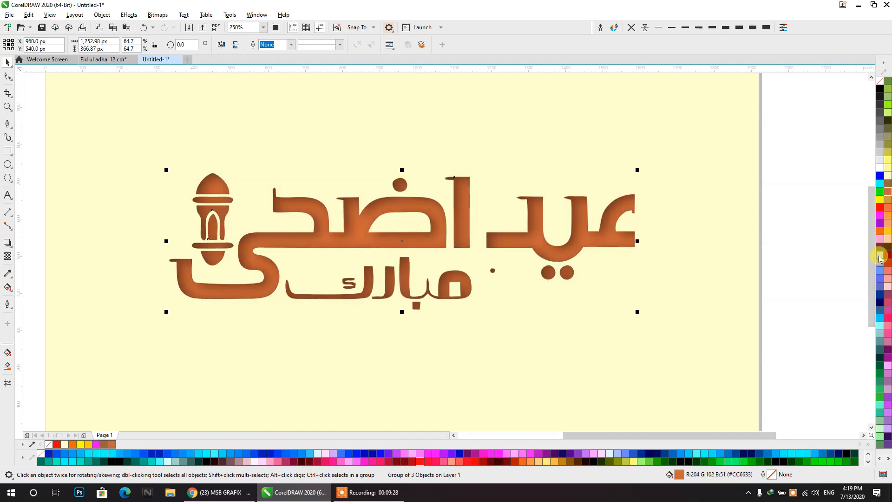
click(880, 231)
- Redirect the calligraphy's inner shadow to an offset of about 15 px right and 17 px up
scroll(576, 235, down, 3)
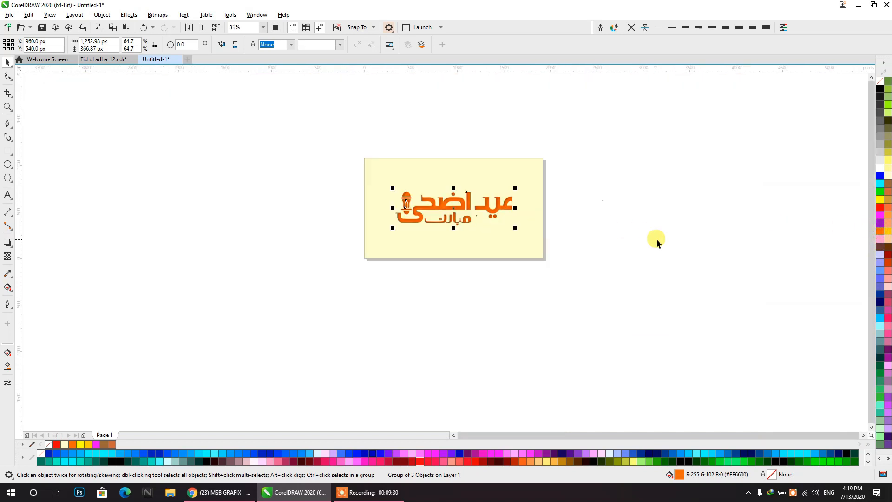
scroll(447, 203, up, 3)
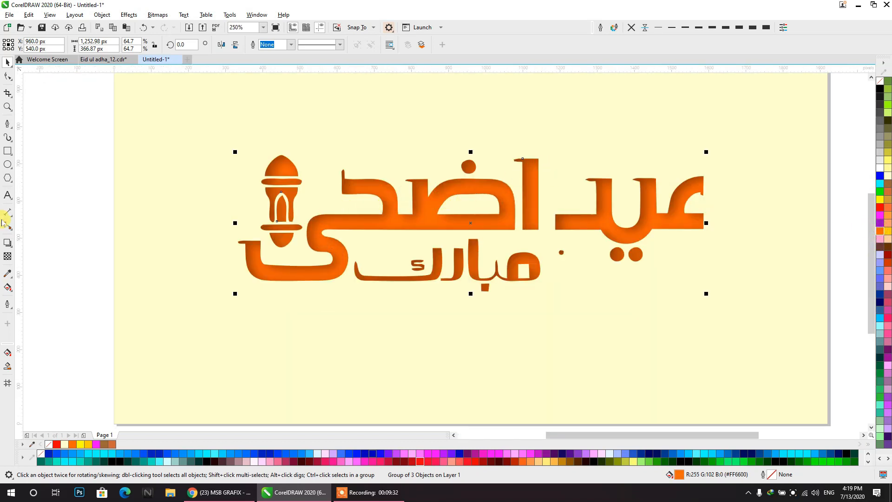
click(7, 242)
drag(471, 223, 369, 150)
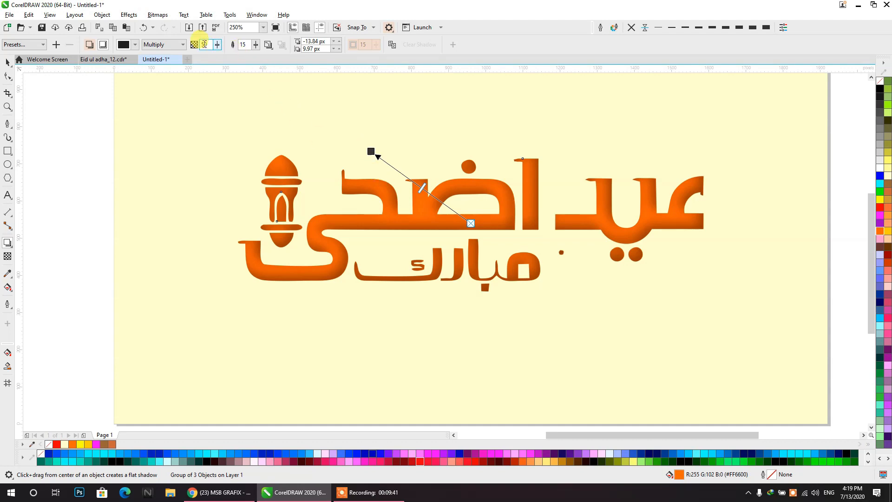
drag(370, 151, 533, 148)
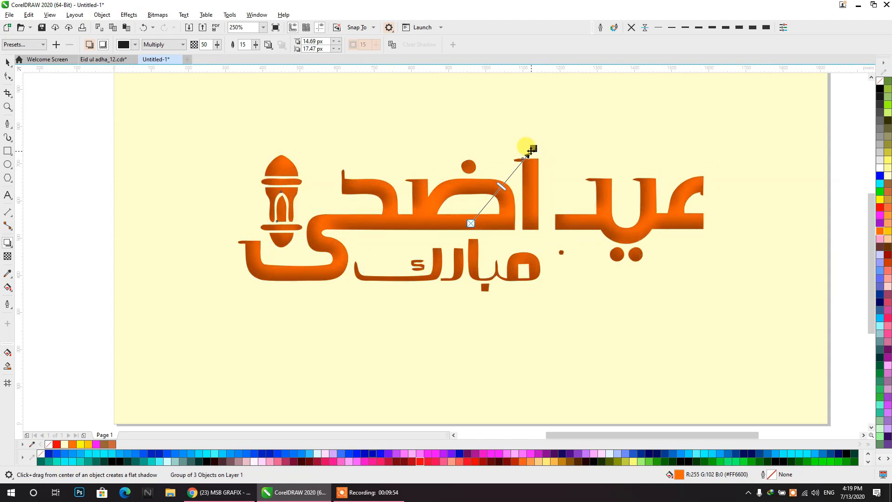
click(56, 45)
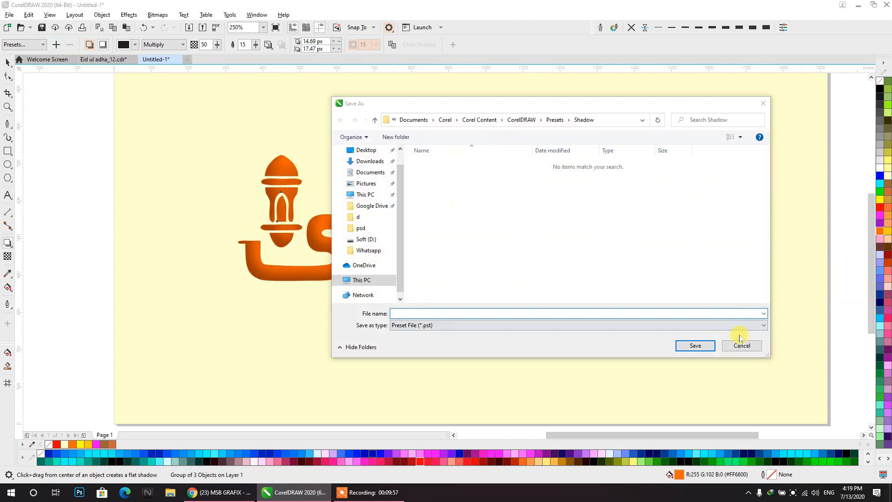
click(740, 344)
- Apply the Inner Bottom Left shadow preset to the pale yellow page-sized rectangle
click(729, 342)
click(25, 44)
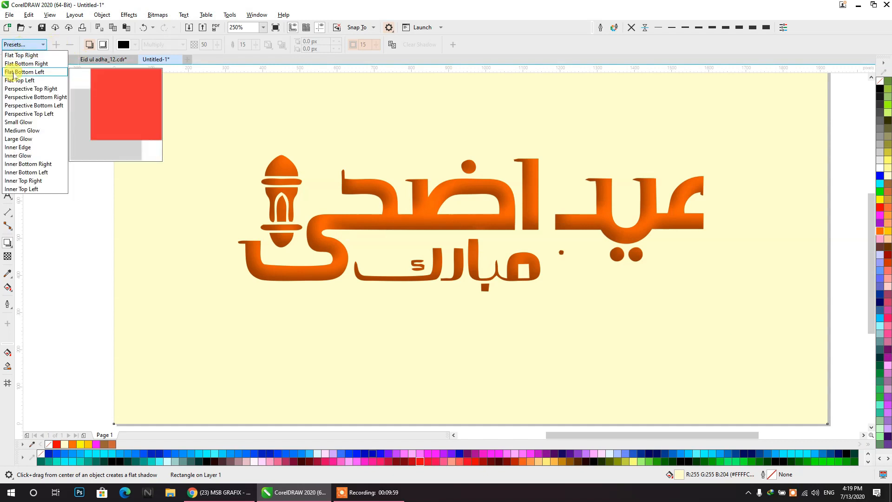
click(24, 173)
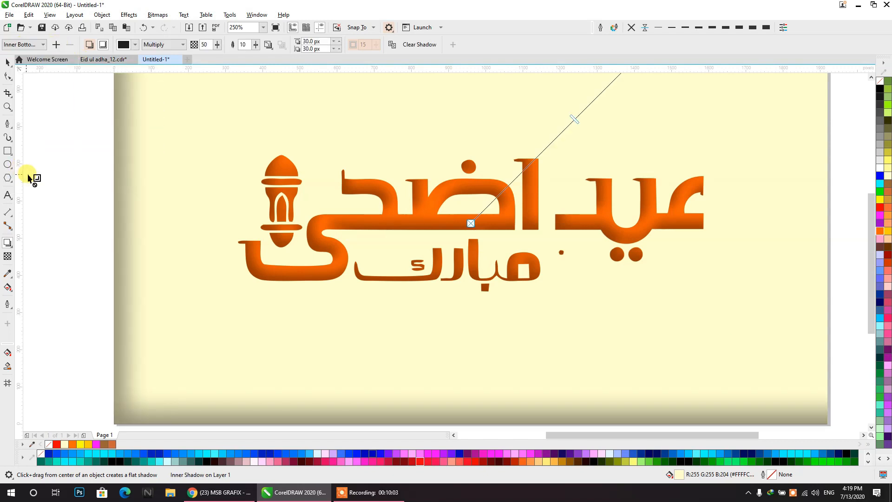
- Undo the rectangle's shadow preset and apply the Inner Bottom Left preset to the calligraphy, after trying Inner Top Right
key(ctrl+z)
click(23, 44)
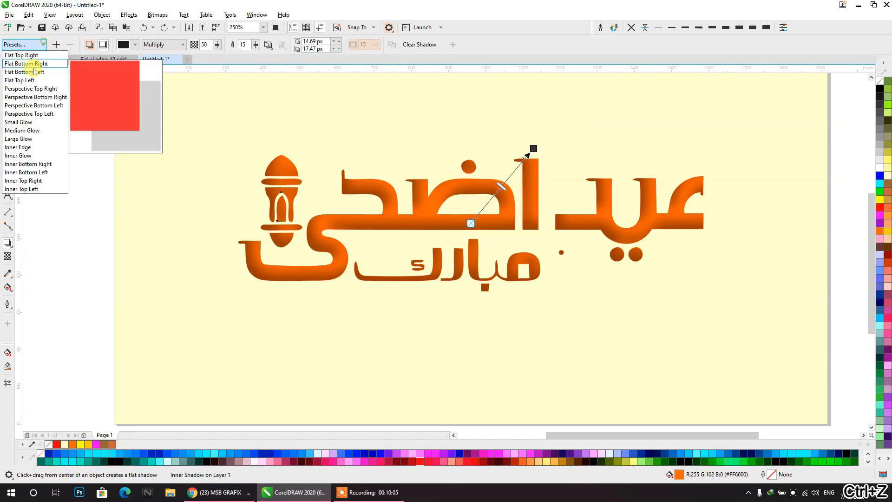
click(17, 181)
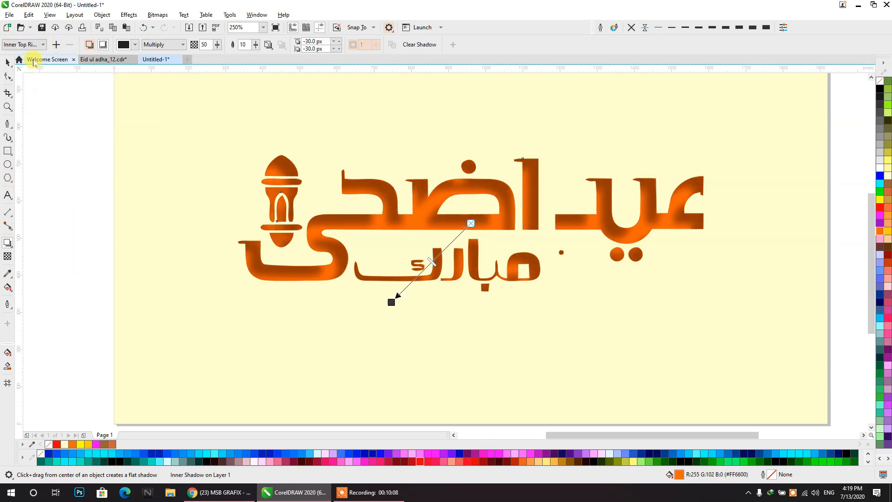
click(23, 44)
click(33, 177)
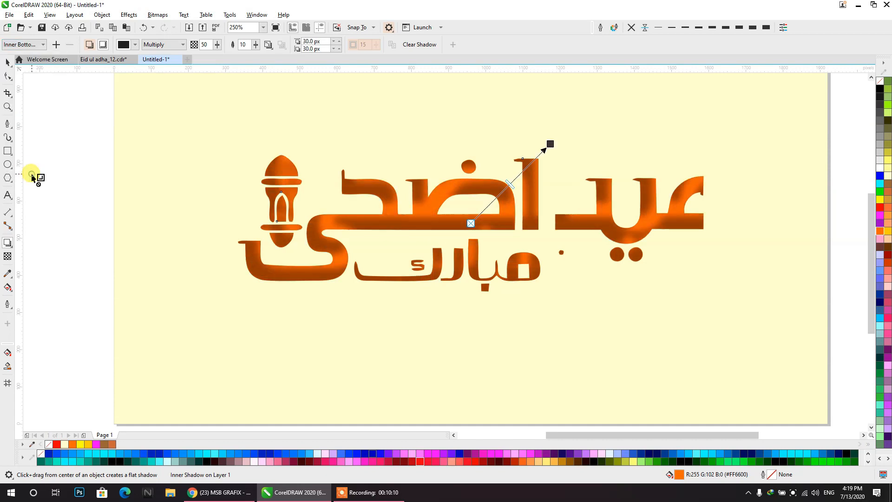
- Shorten the calligraphy's inner shadow to an offset of about 12.5 px right and 13 px up, and deselect it
scroll(498, 179, down, 3)
scroll(448, 199, up, 5)
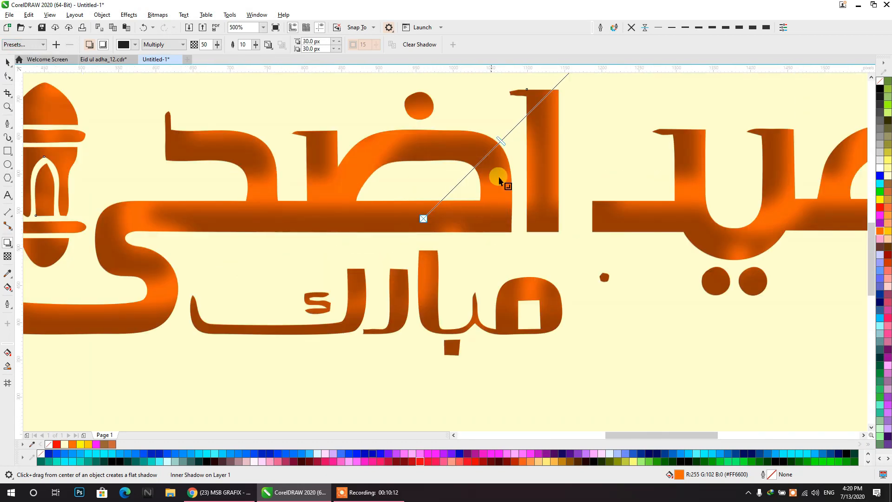
scroll(495, 188, down, 2)
drag(538, 122, 528, 128)
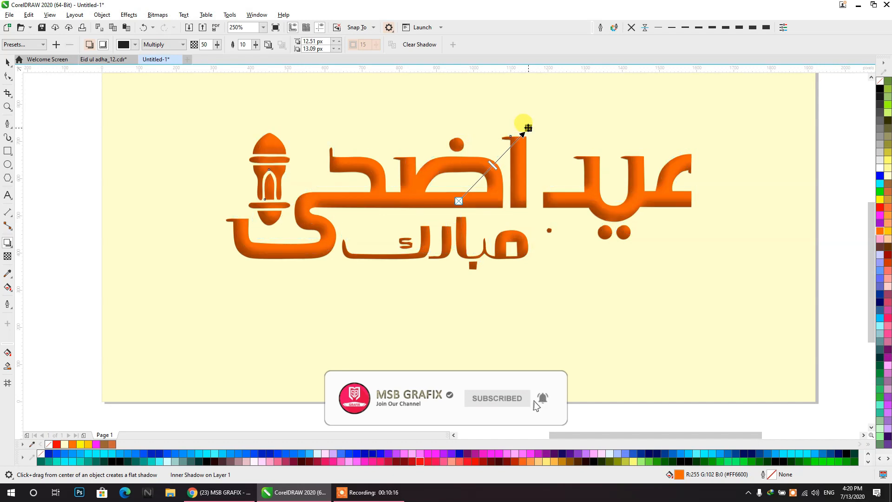
click(7, 62)
click(41, 125)
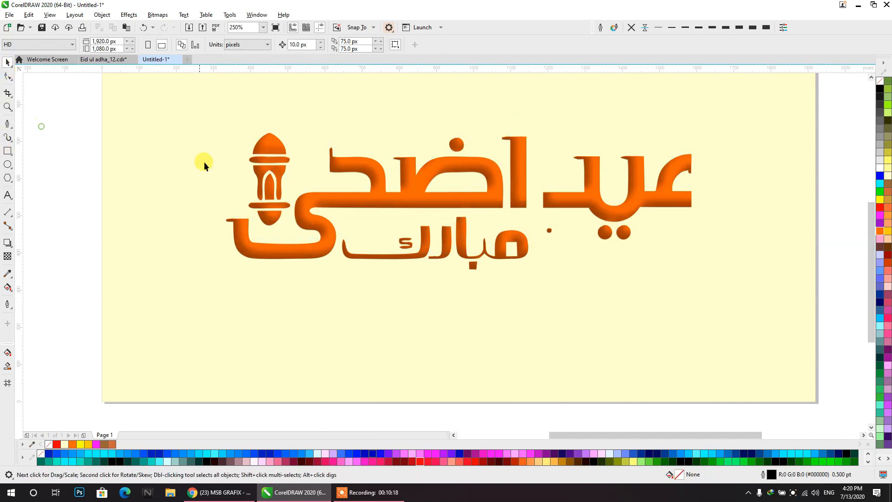
click(285, 181)
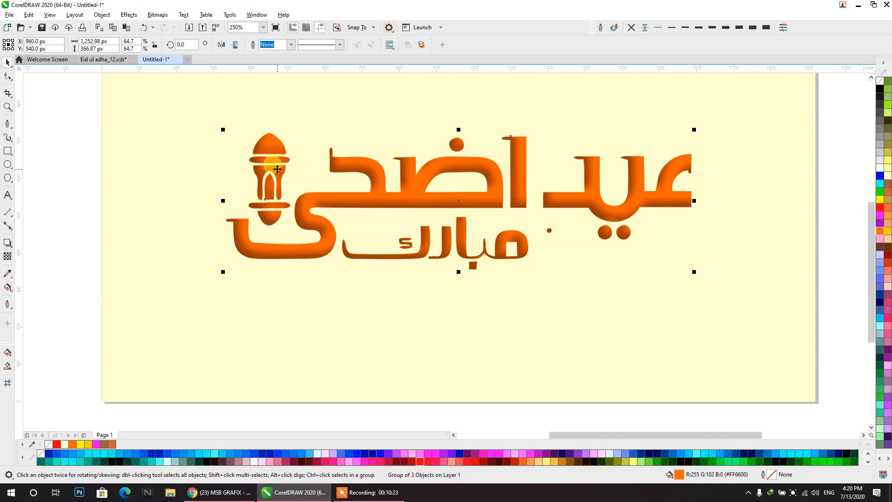
click(73, 133)
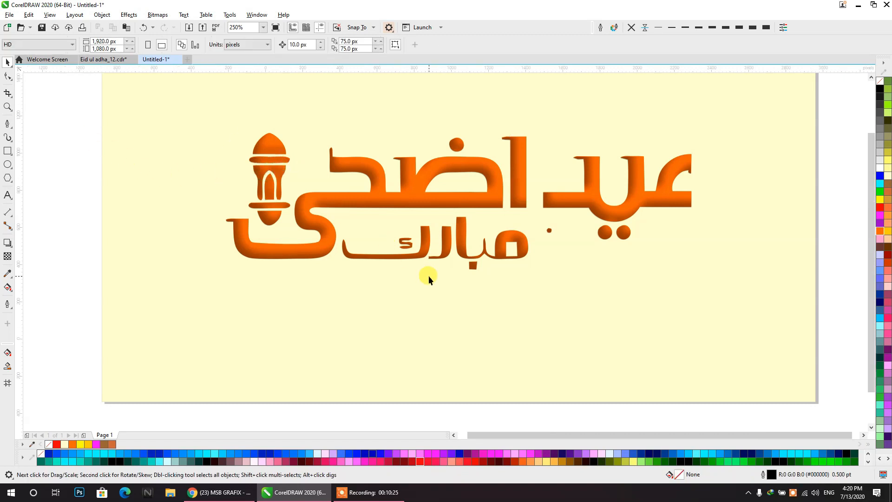
scroll(418, 276, down, 2)
click(431, 241)
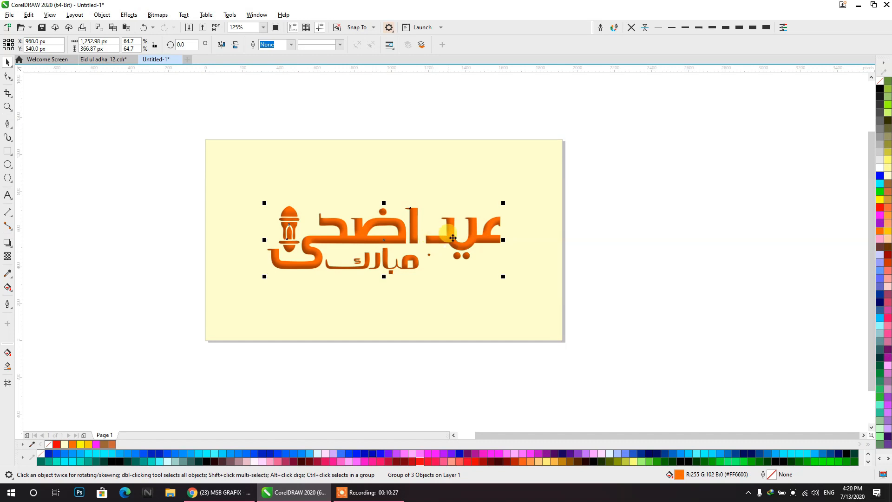
drag(633, 133, 265, 379)
- Give the pale yellow page-sized rectangle an elliptical fountain fill with a white centre, aiming its outer end at the page's upper-right corner
click(355, 320)
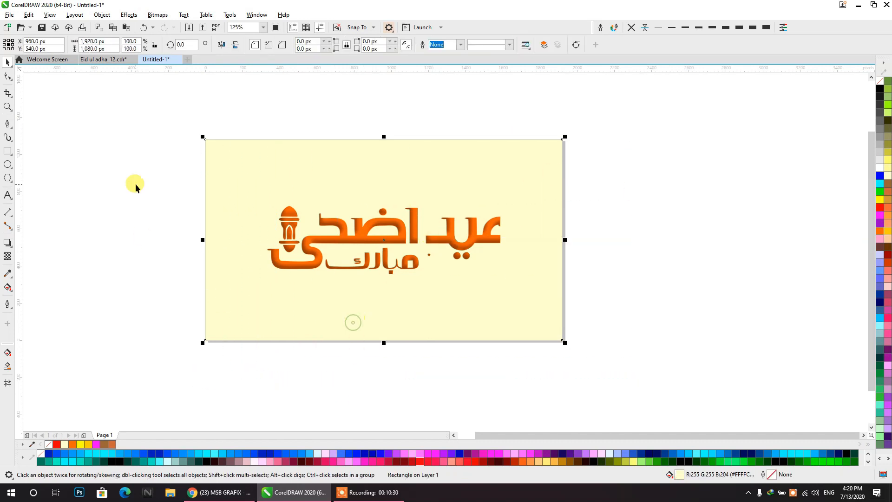
click(8, 286)
click(36, 45)
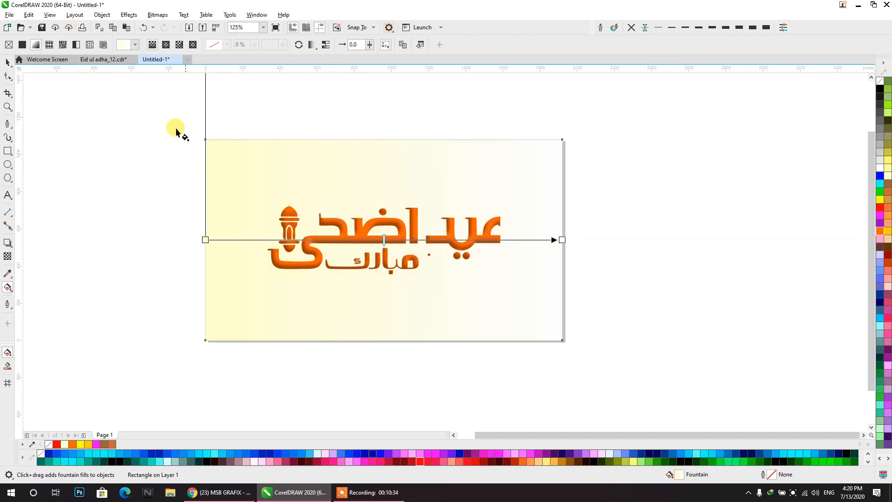
click(170, 46)
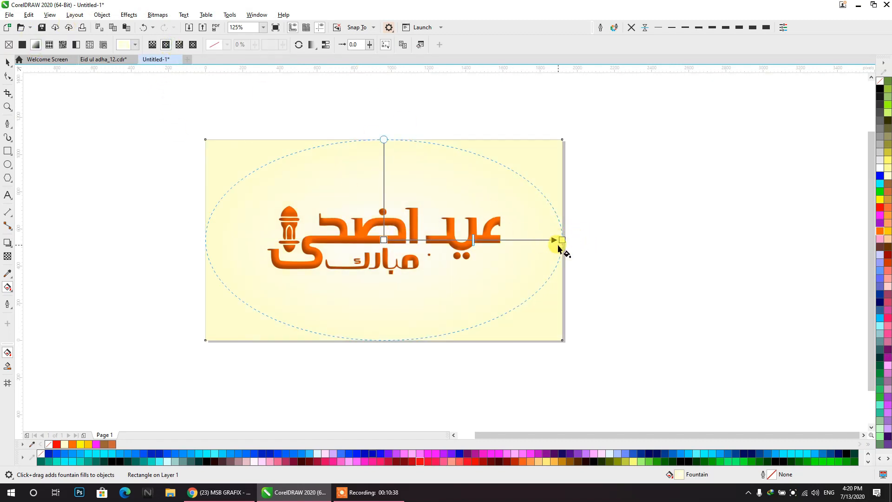
drag(563, 237, 562, 139)
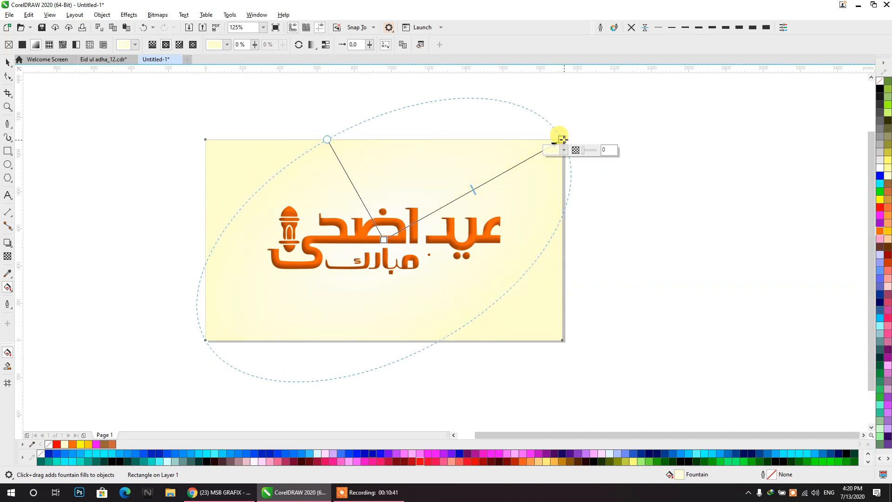
- Add an intermediate colour node near the gradient's outer end at about 20%, and recolour the outer end a stronger light yellow
double_click(524, 158)
click(561, 140)
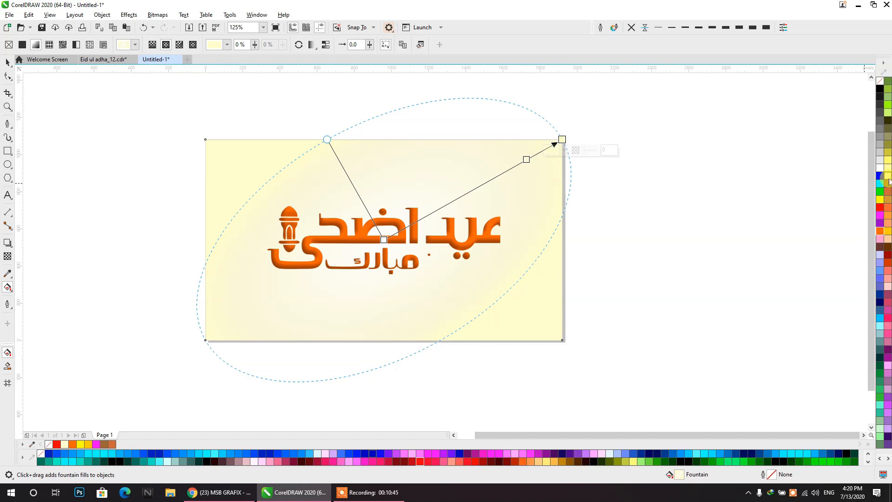
click(887, 200)
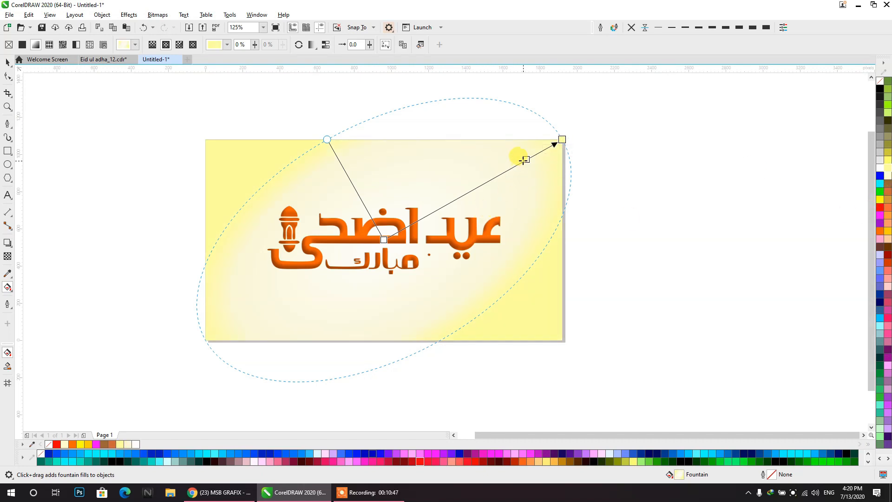
drag(524, 159, 512, 166)
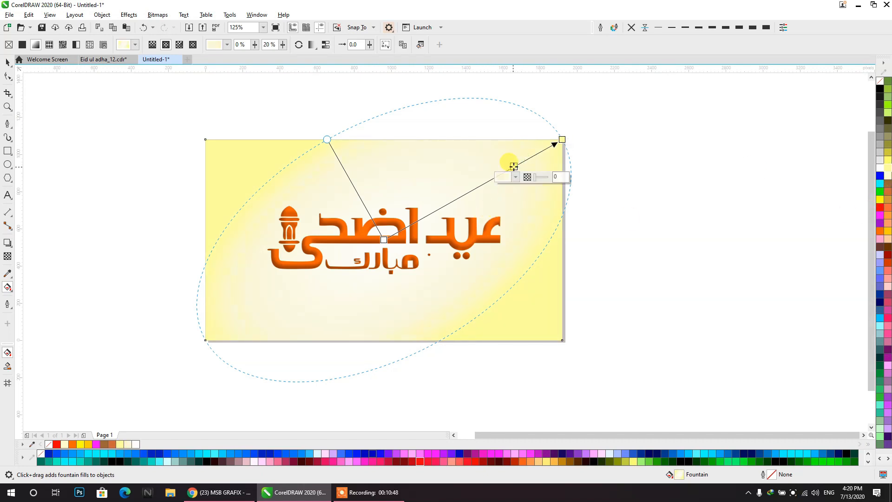
- Add a second intermediate node nearer the gradient's outer end and recolour the end node golden yellow, after trying peach
double_click(543, 149)
drag(543, 150, 534, 155)
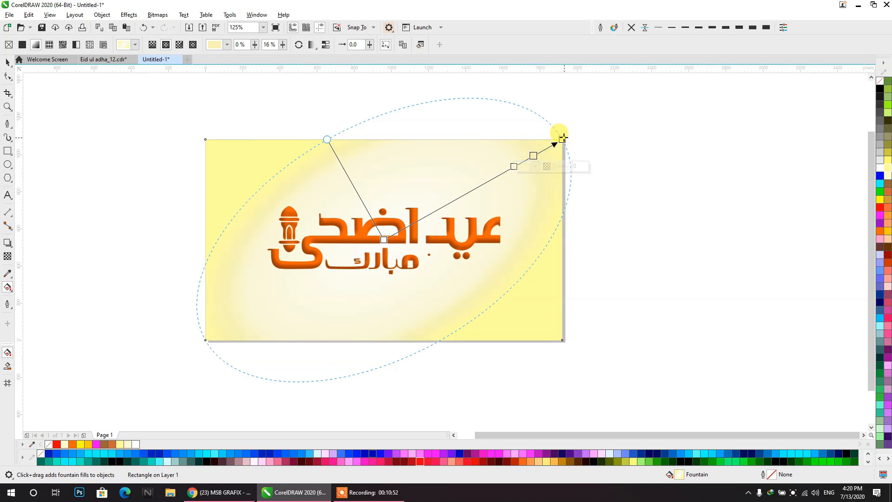
click(563, 138)
click(887, 239)
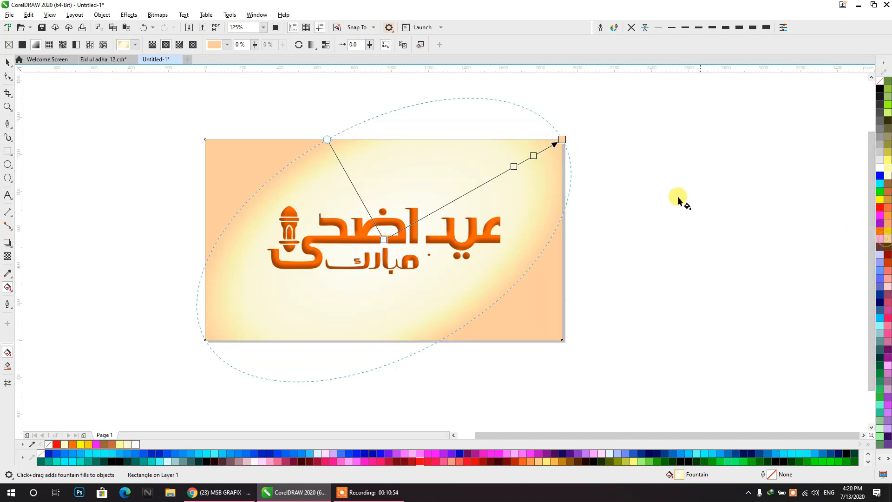
drag(887, 231, 502, 174)
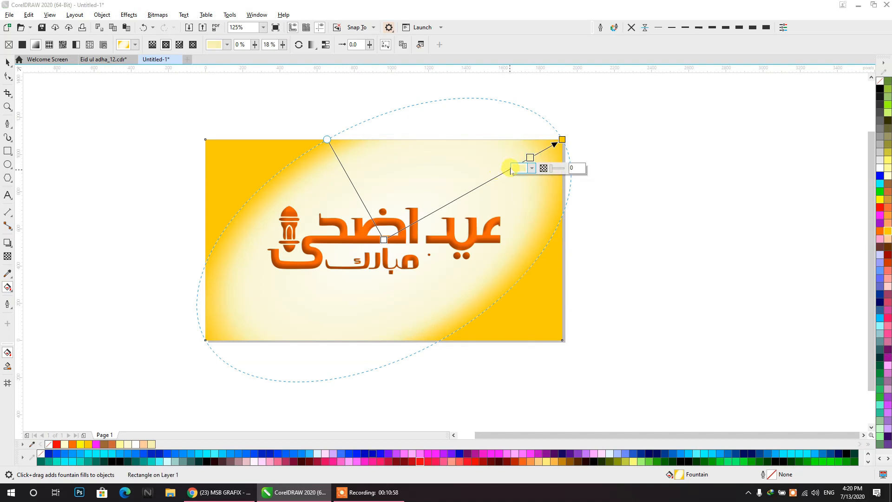
- Shift both intermediate gradient nodes towards the centre, placing the outer one at about 21%
scroll(506, 156, up, 2)
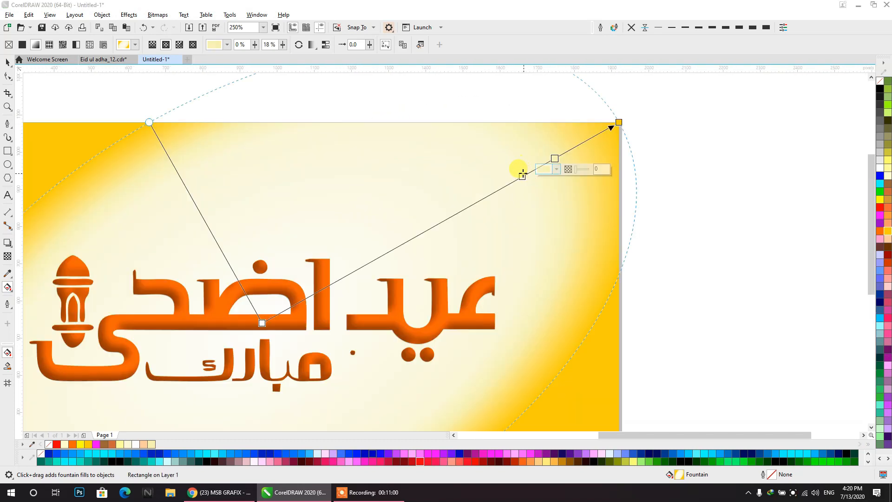
double_click(486, 197)
drag(486, 197, 478, 200)
drag(553, 159, 539, 159)
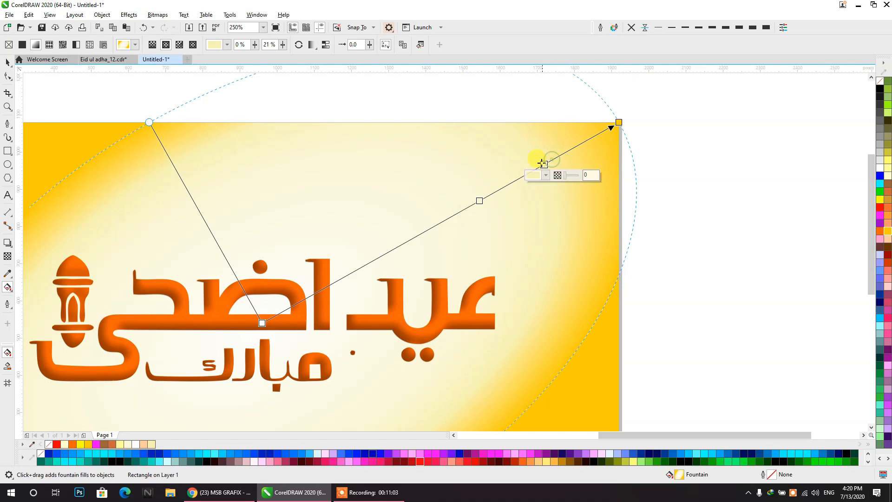
- Try widening the elliptical fill out to the page's upper-left corner
scroll(539, 159, down, 2)
drag(337, 147, 217, 141)
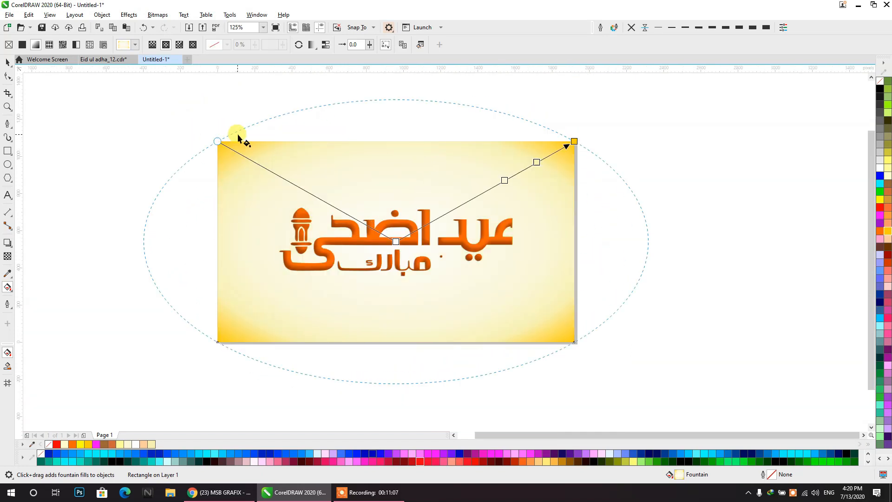
key(ctrl+z)
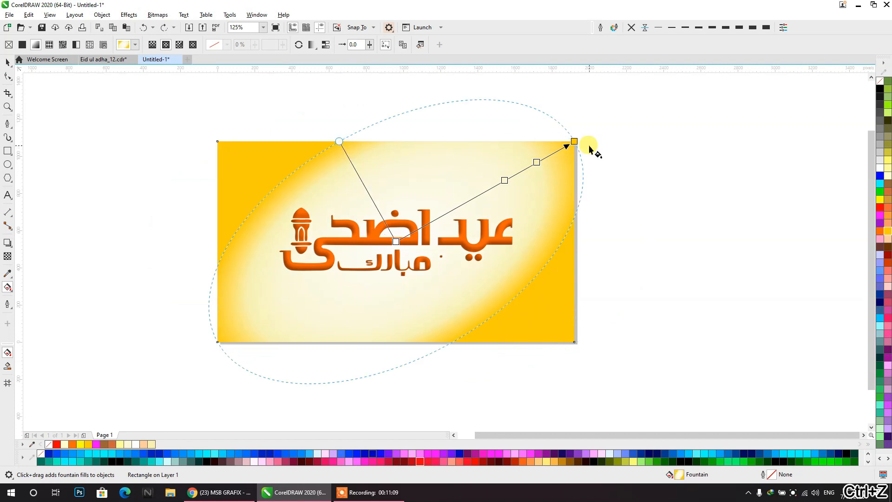
- Nudge the gradient's outer end slightly above the page's upper-right corner and deselect the rectangle
mouse_move(575, 141)
mouse_down()
mouse_move(640, 93)
mouse_move(575, 131)
mouse_up()
click(7, 62)
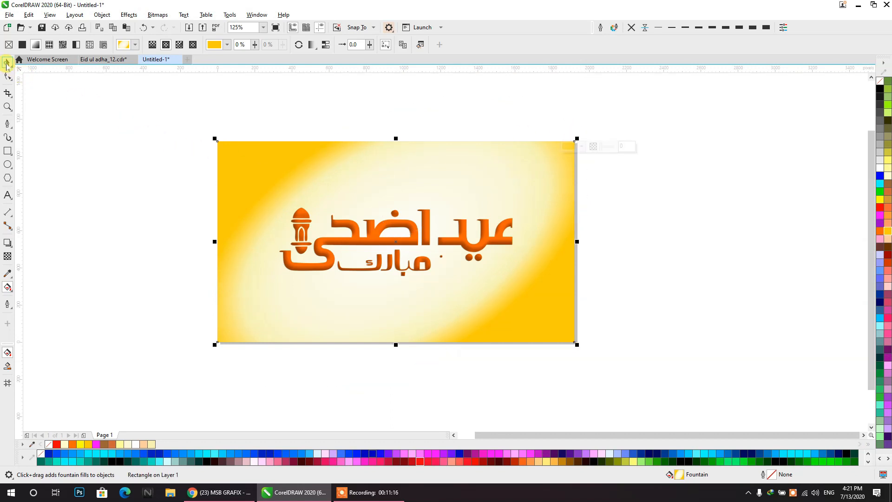
click(171, 220)
- Recolour the whole calligraphy group golden yellow (#FFCC00), after trying white and light orange (#FF9966)
click(374, 251)
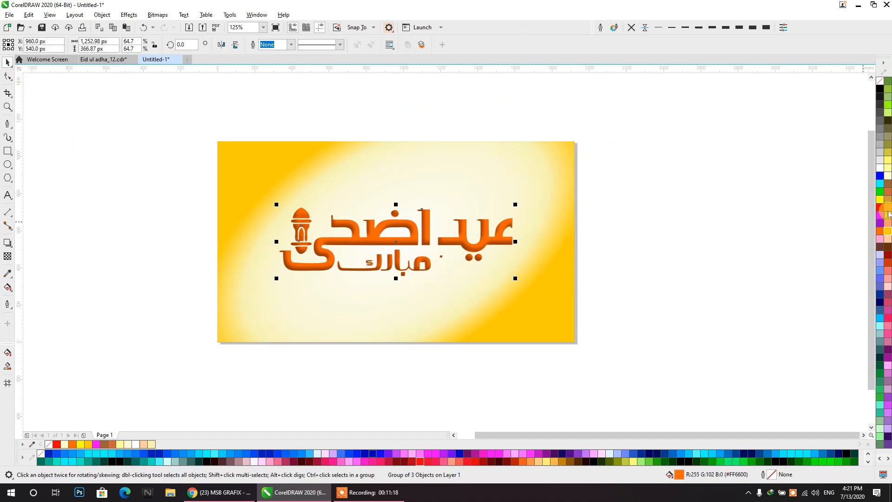
click(879, 167)
click(618, 181)
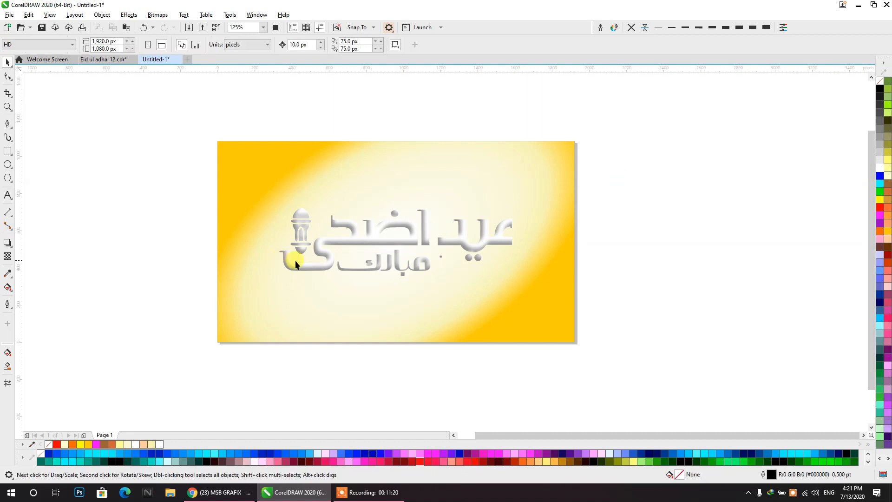
scroll(404, 263, up, 1)
click(389, 274)
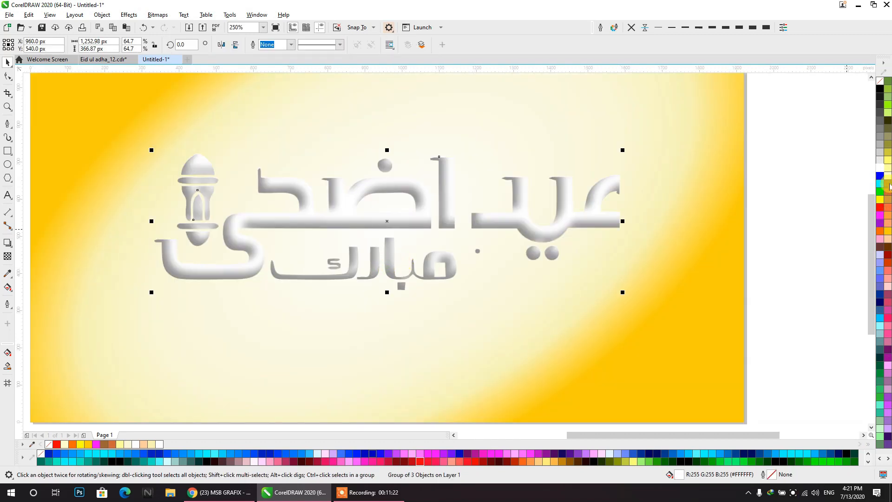
click(887, 230)
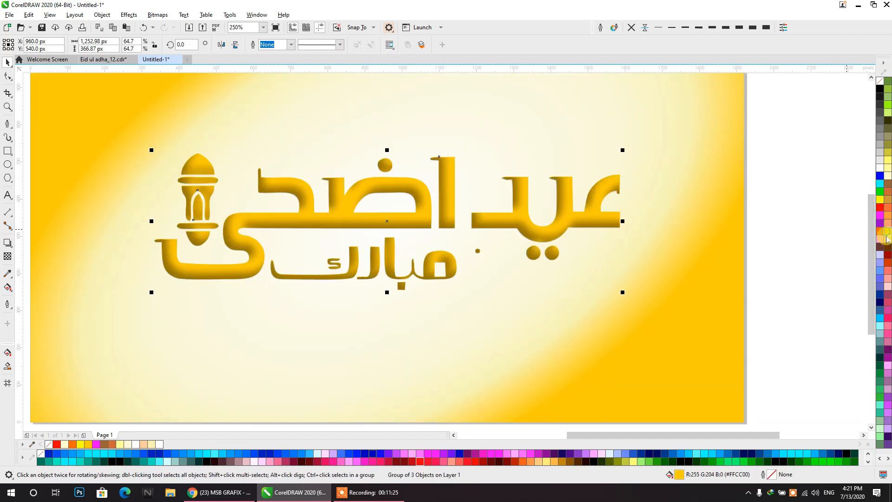
click(887, 243)
click(888, 228)
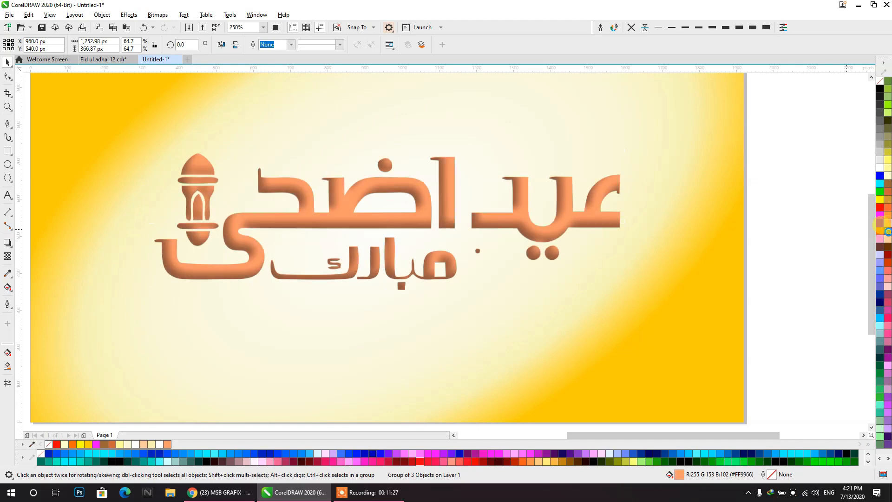
click(887, 229)
scroll(324, 243, down, 4)
scroll(445, 230, up, 4)
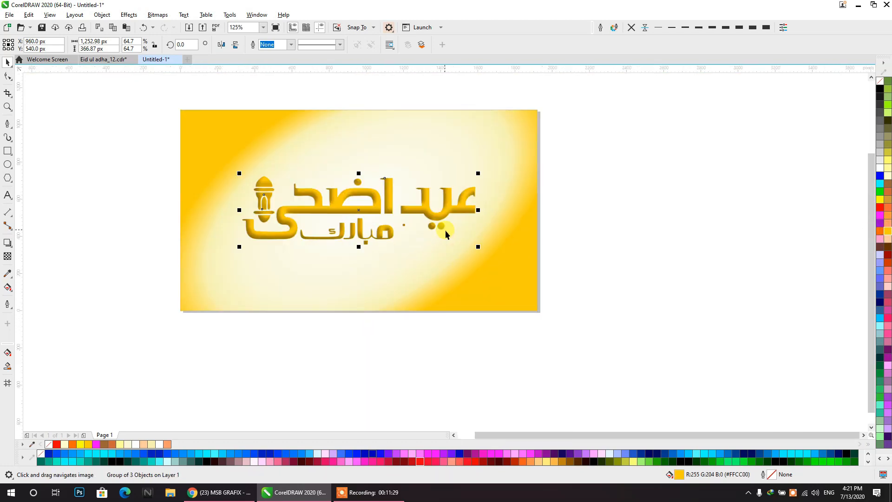
click(642, 218)
- Switch to the Eid ul adha_12.cdr document and look over the calligraphy designs around its page
click(96, 62)
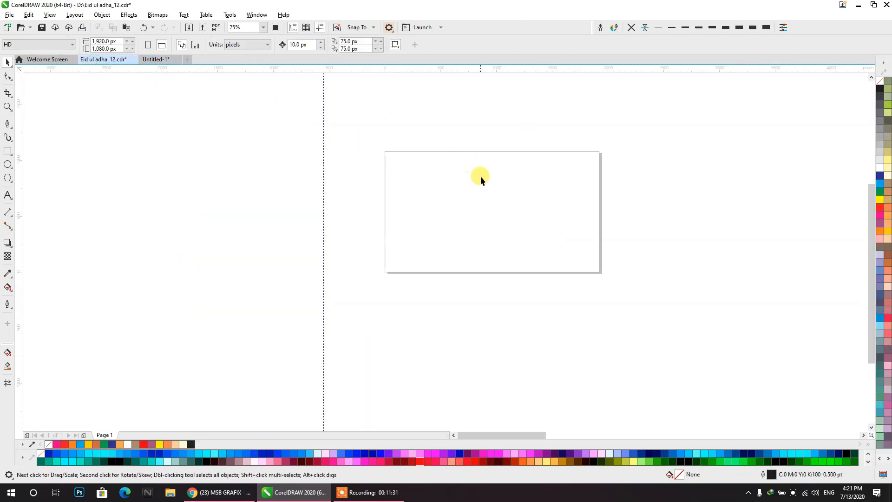
scroll(375, 224, down, 3)
drag(748, 221, 426, 218)
scroll(315, 209, up, 1)
scroll(316, 210, up, 1)
scroll(426, 219, down, 1)
scroll(426, 218, down, 1)
- Select all the calligraphy designs and move them together to about X 1,419 px, Y 1,220 px around the page
drag(249, 124, 126, 189)
drag(184, 220, 587, 232)
scroll(475, 218, up, 1)
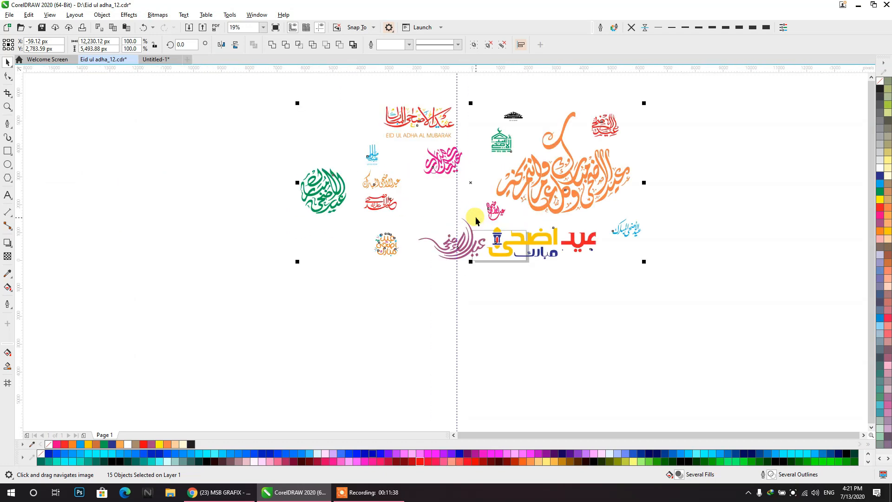
drag(560, 190, 603, 234)
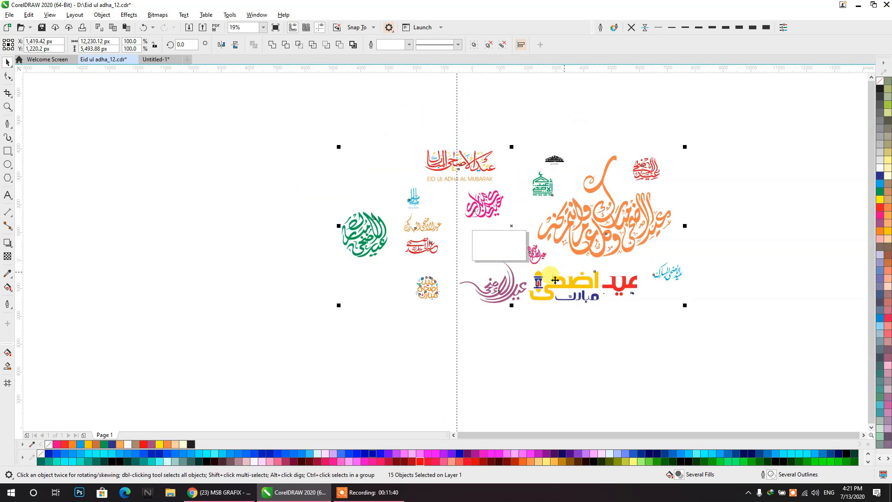
click(529, 316)
drag(510, 304, 319, 303)
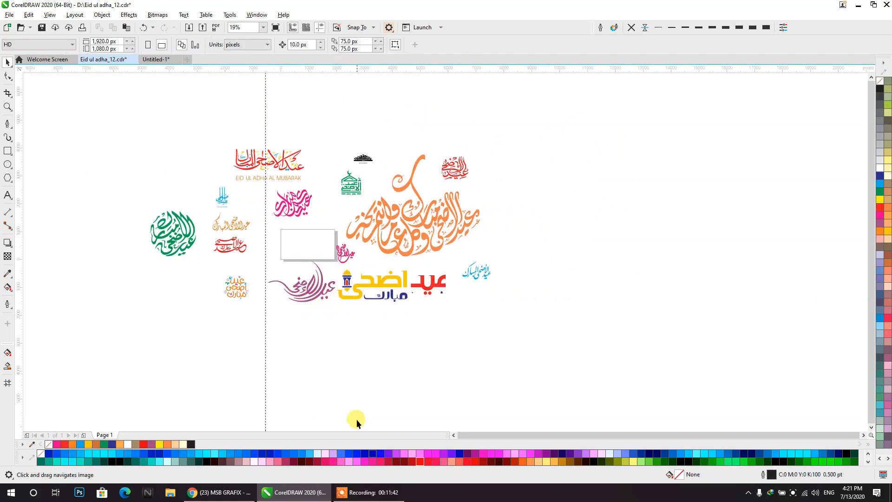